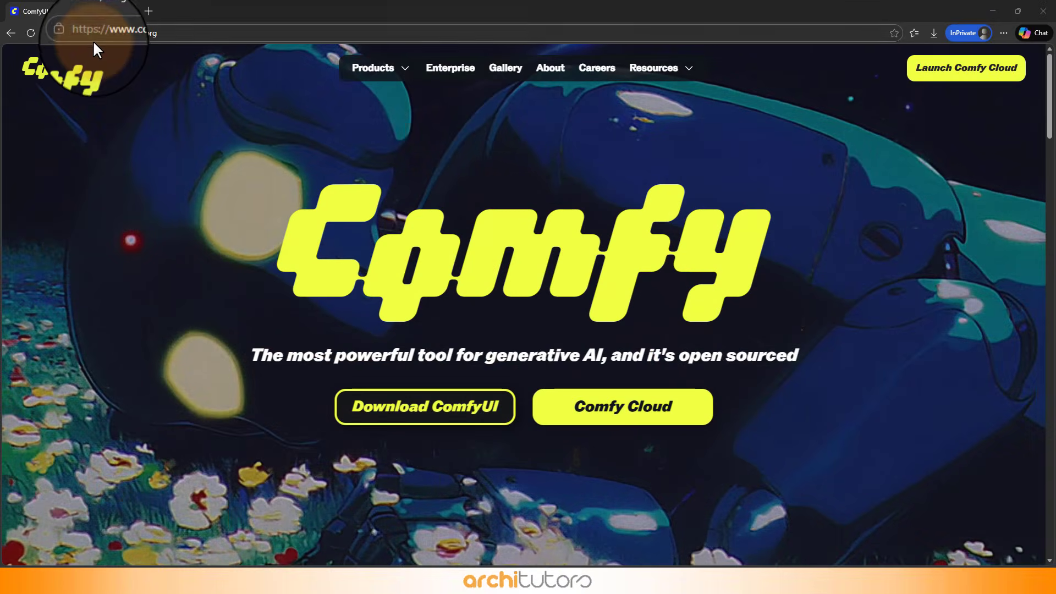
Step: Look over the Comfy homepage at comfy.org, from the tagline and blog posts to the features and the community showcase
drag(90, 36, 208, 37)
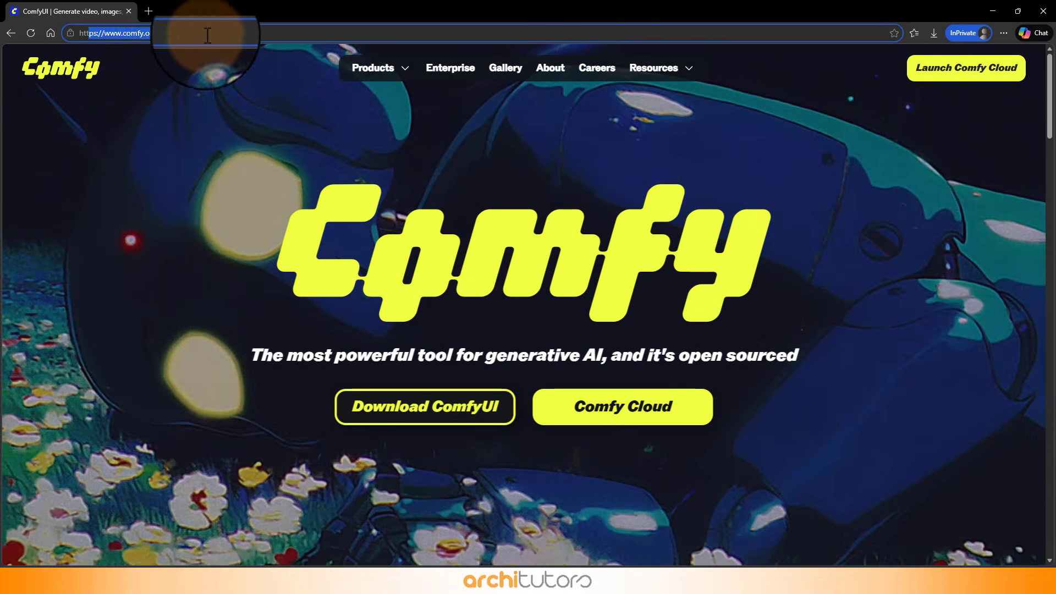
click(210, 37)
drag(297, 350, 719, 357)
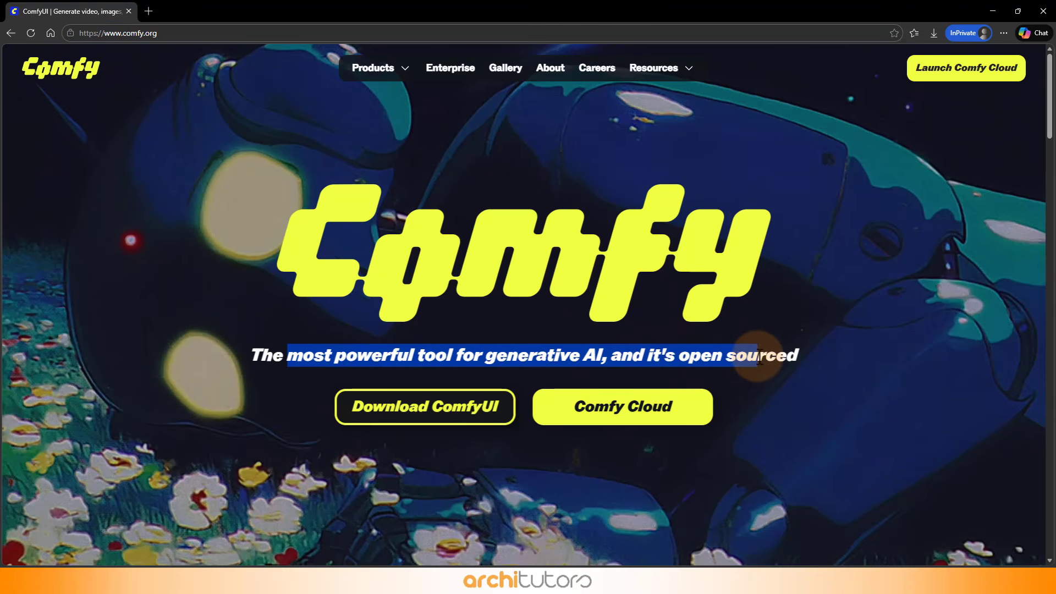
drag(800, 358, 801, 339)
click(741, 351)
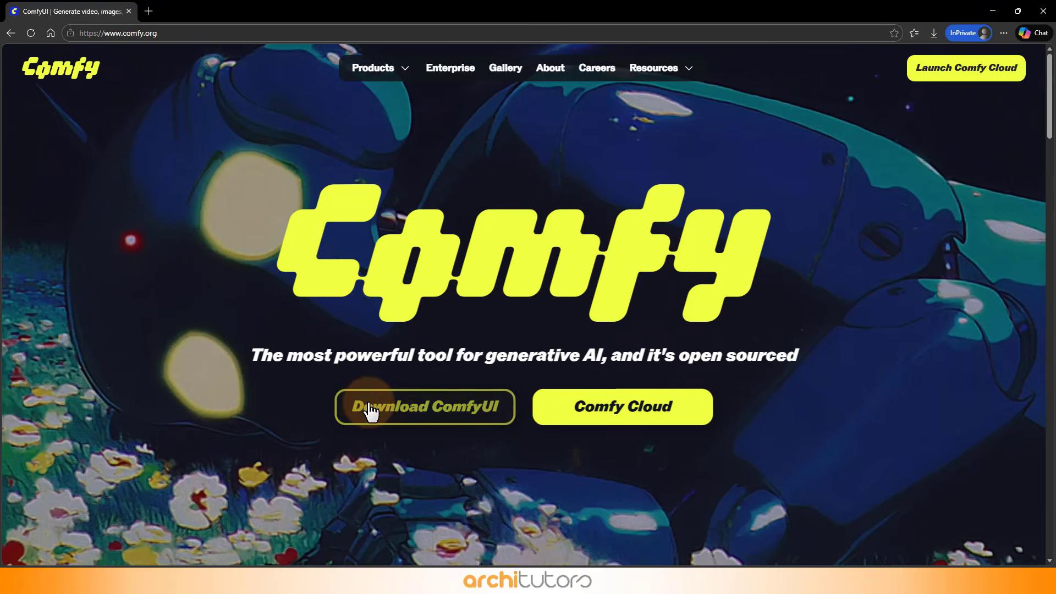
scroll(751, 255, down, 15)
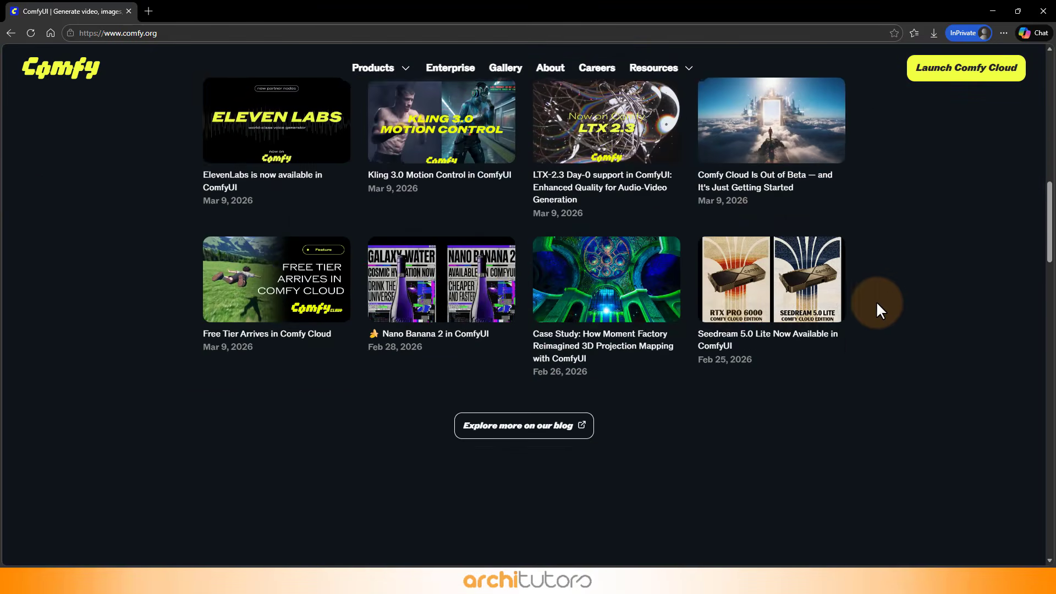
scroll(877, 304, down, 12)
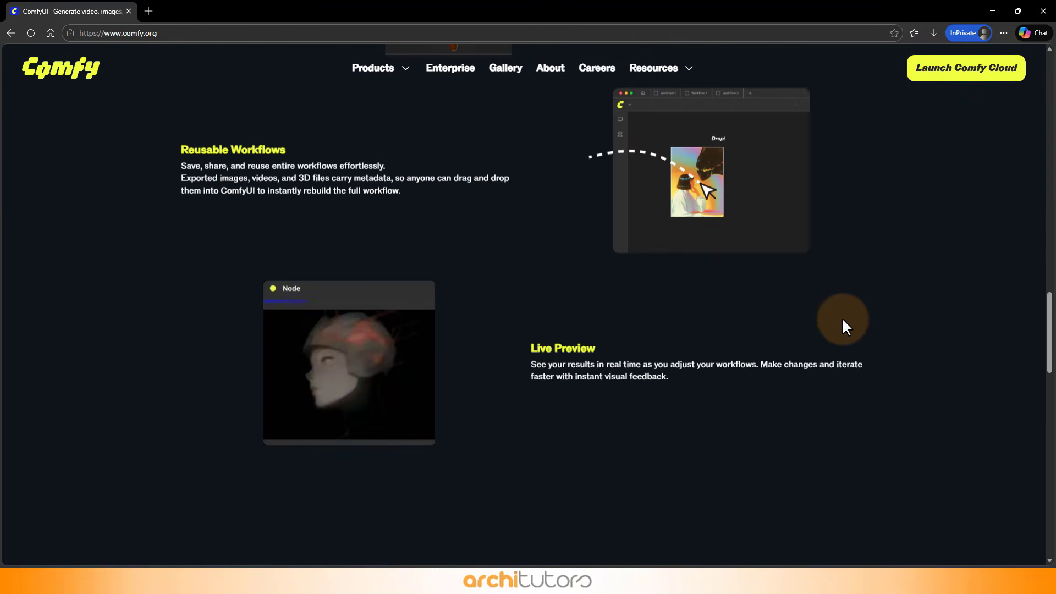
scroll(843, 318, down, 10)
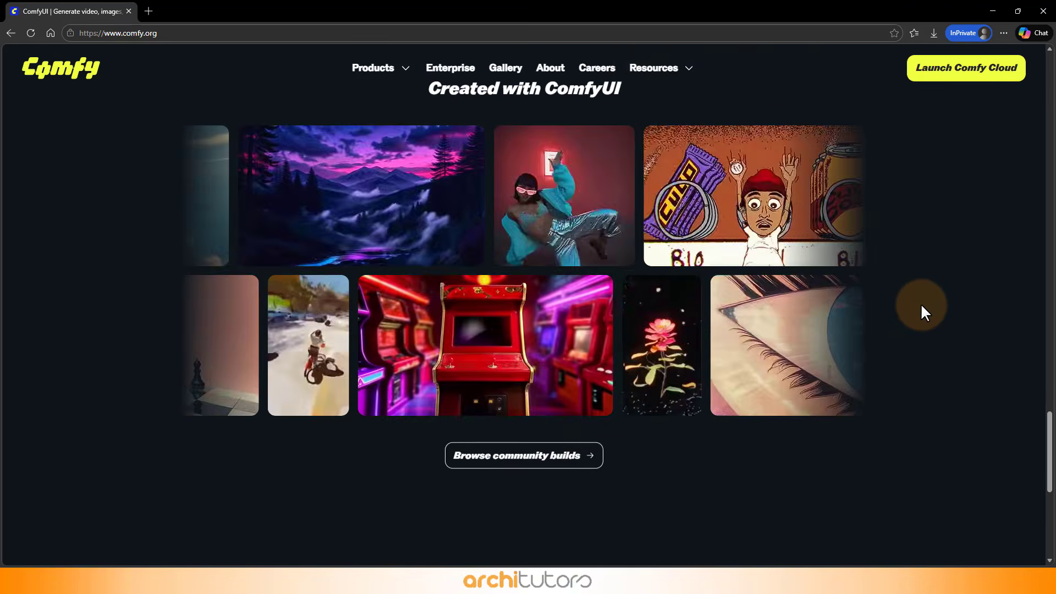
scroll(926, 304, up, 1)
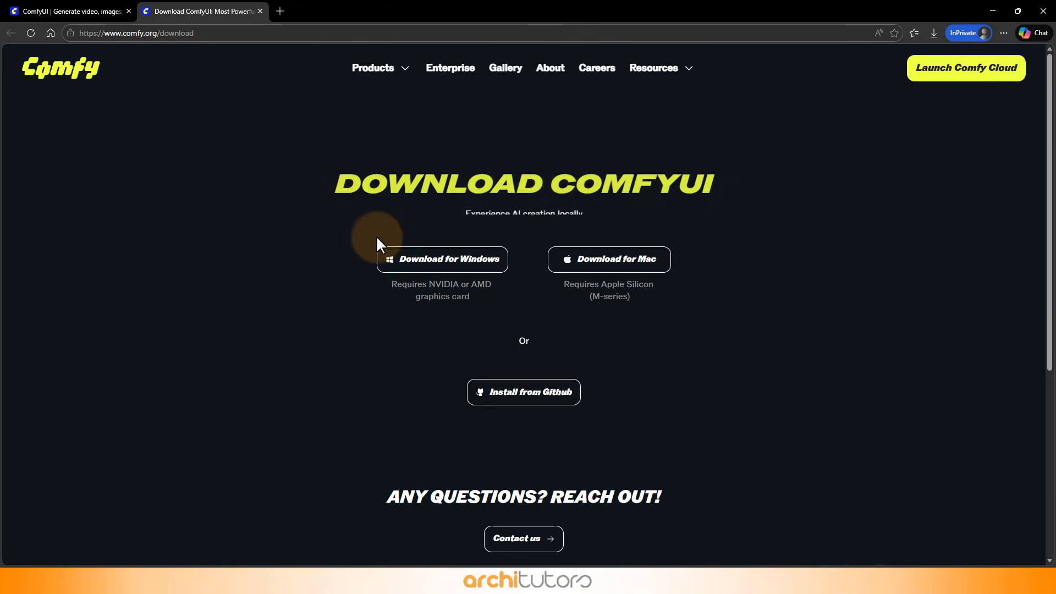
Step: Examine the ComfyUI download page's options for Windows, Mac and GitHub installation
drag(377, 243, 685, 182)
click(652, 189)
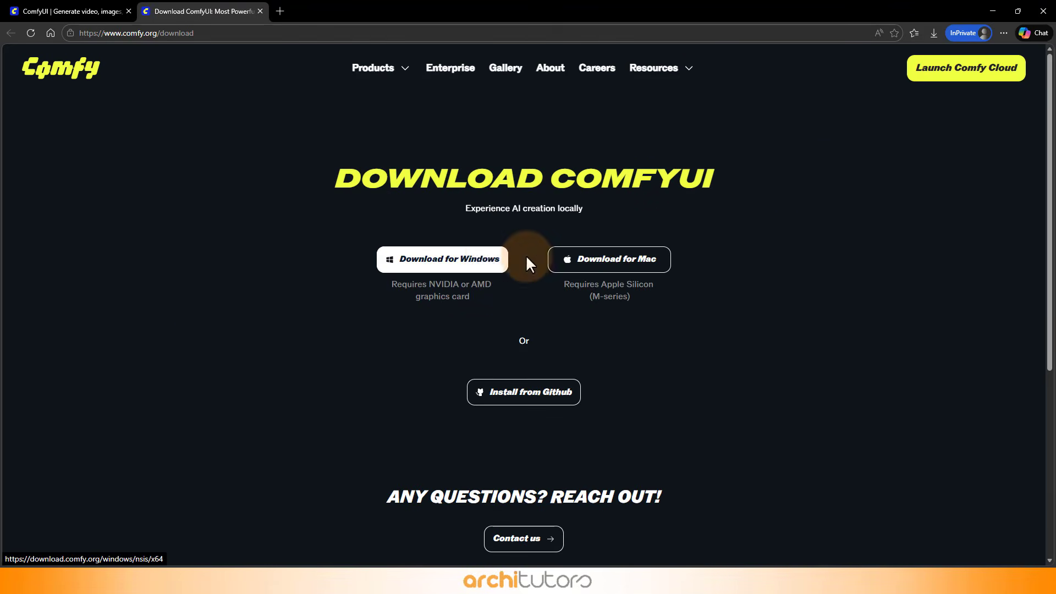
scroll(624, 266, down, 5)
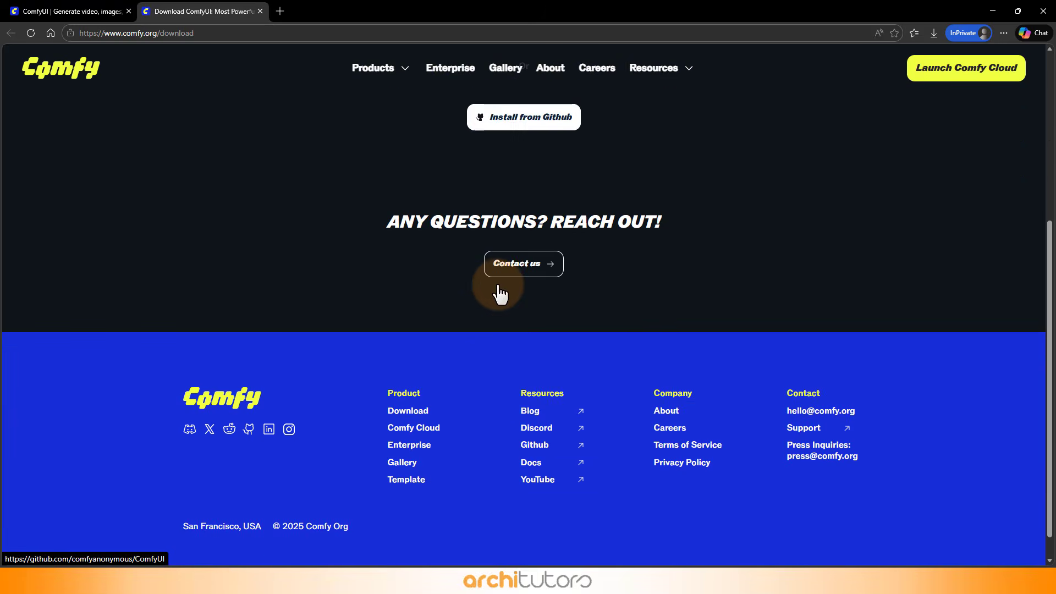
scroll(499, 287, up, 5)
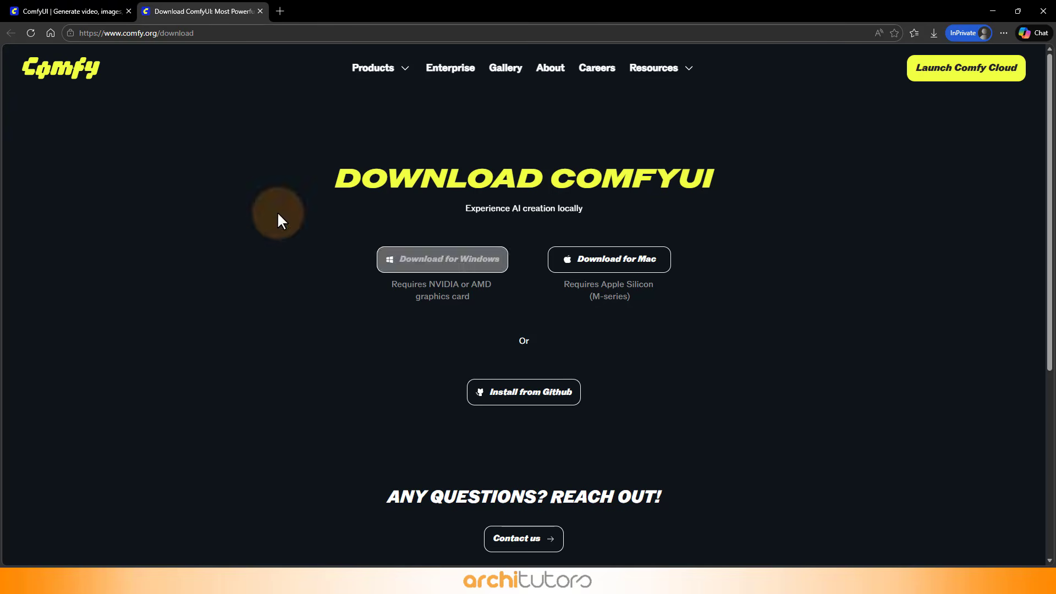
Step: Return to the Comfy homepage and launch the Comfy Cloud workspace from its Comfy Cloud page
click(87, 11)
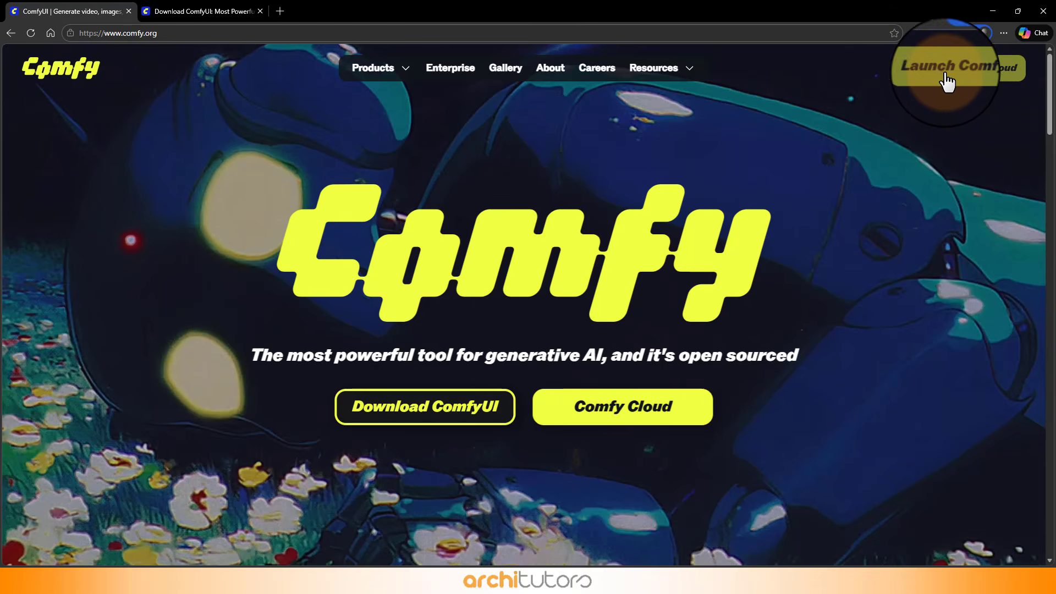
click(1006, 77)
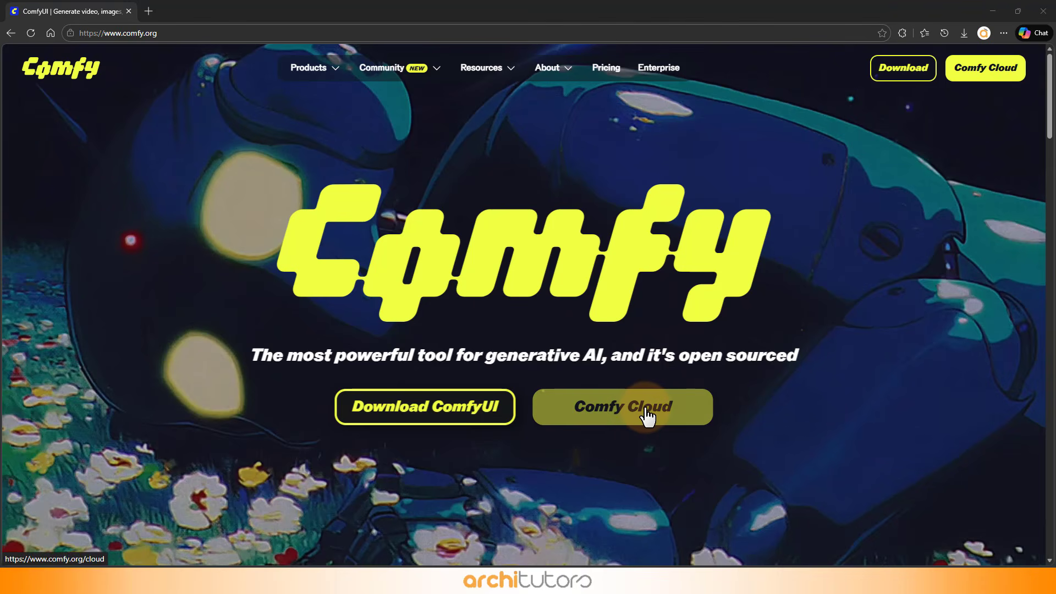
click(648, 416)
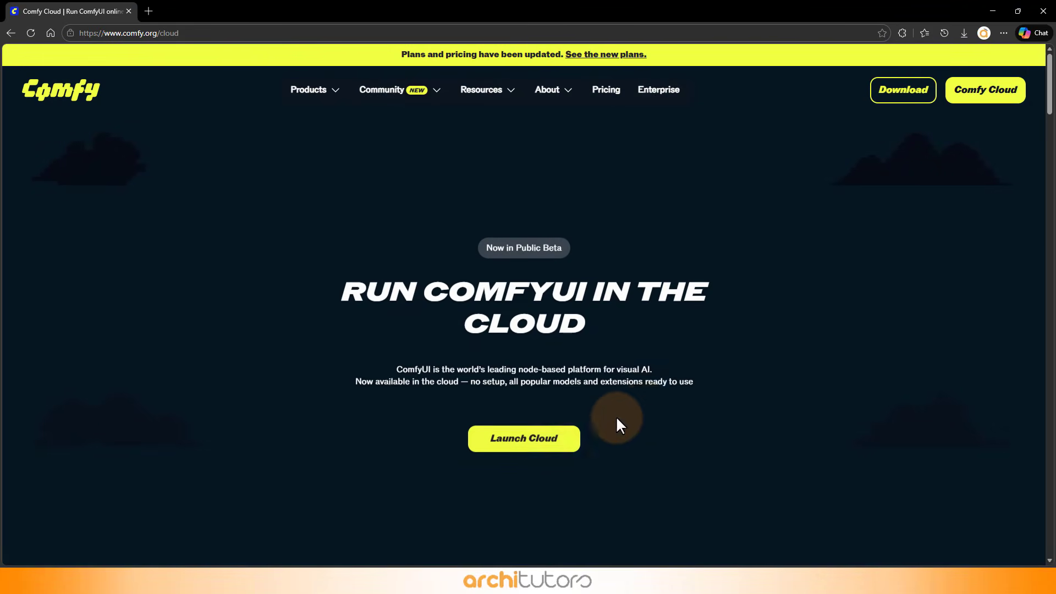
click(532, 443)
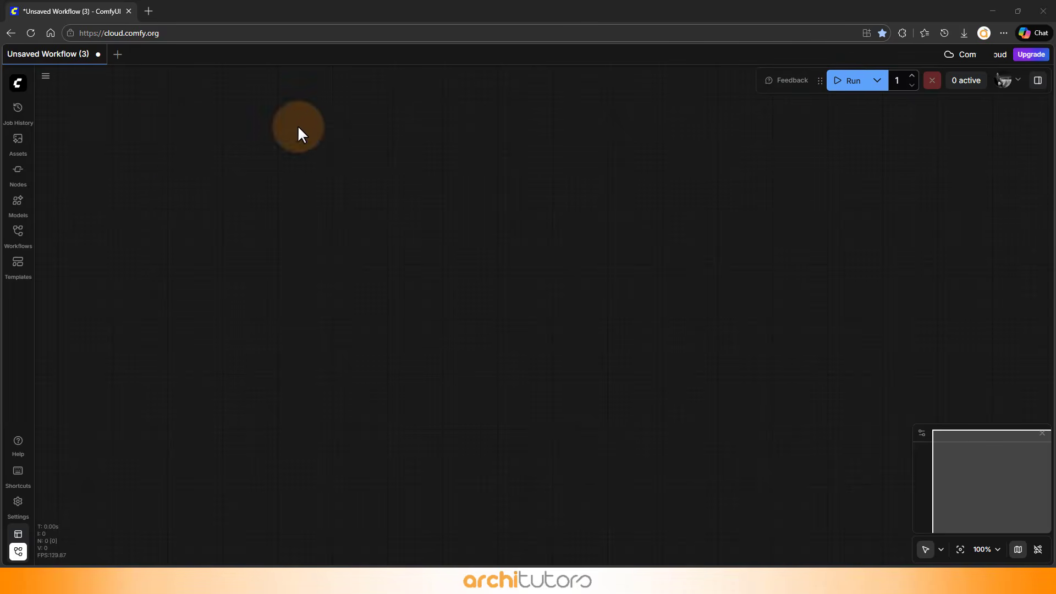
Step: Look through ComfyUI's main menu and the generated media assets
click(15, 94)
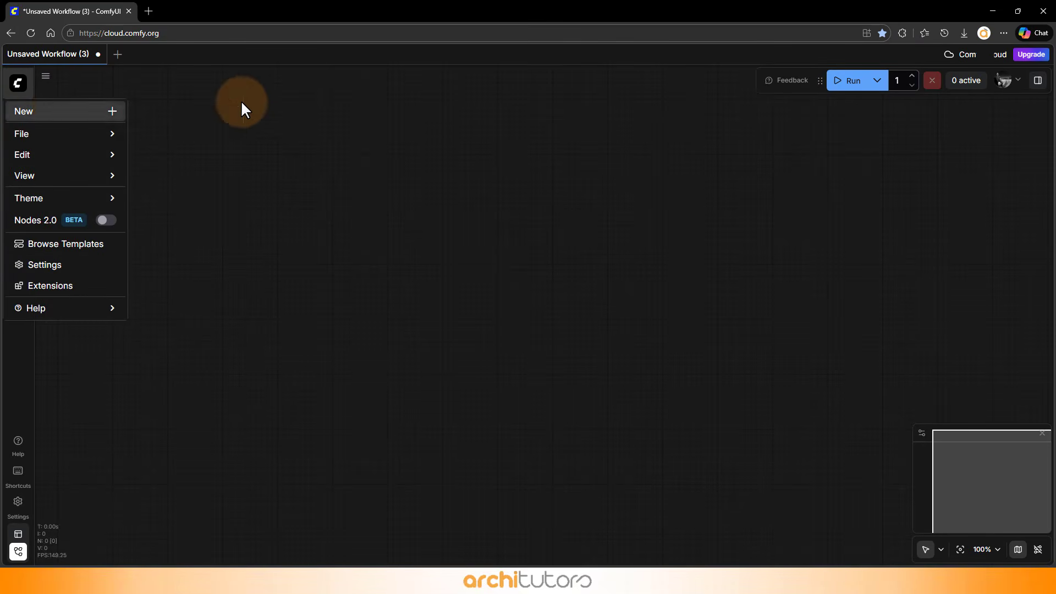
click(71, 134)
click(18, 142)
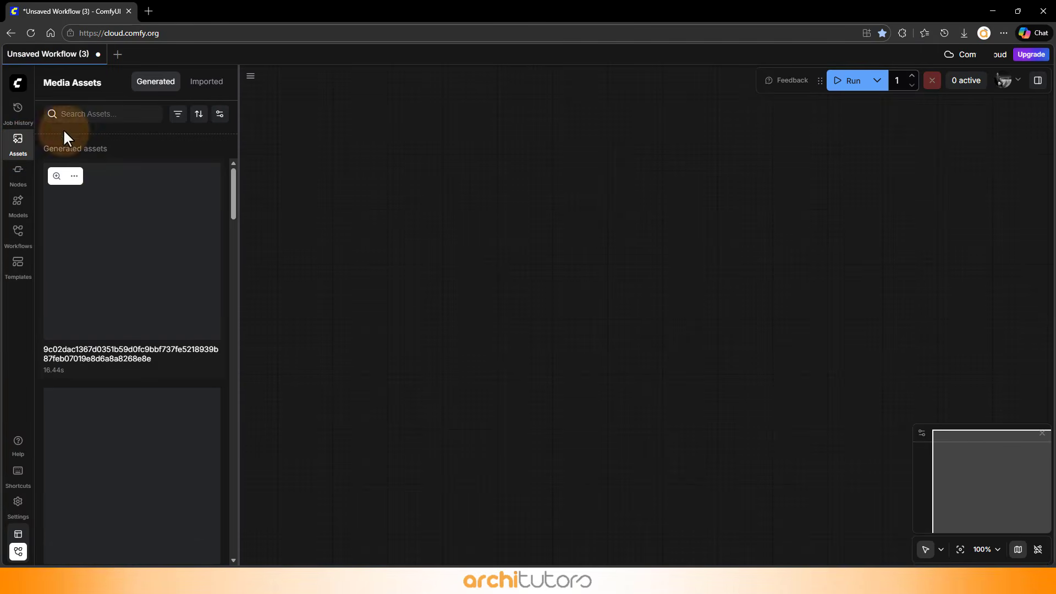
click(20, 143)
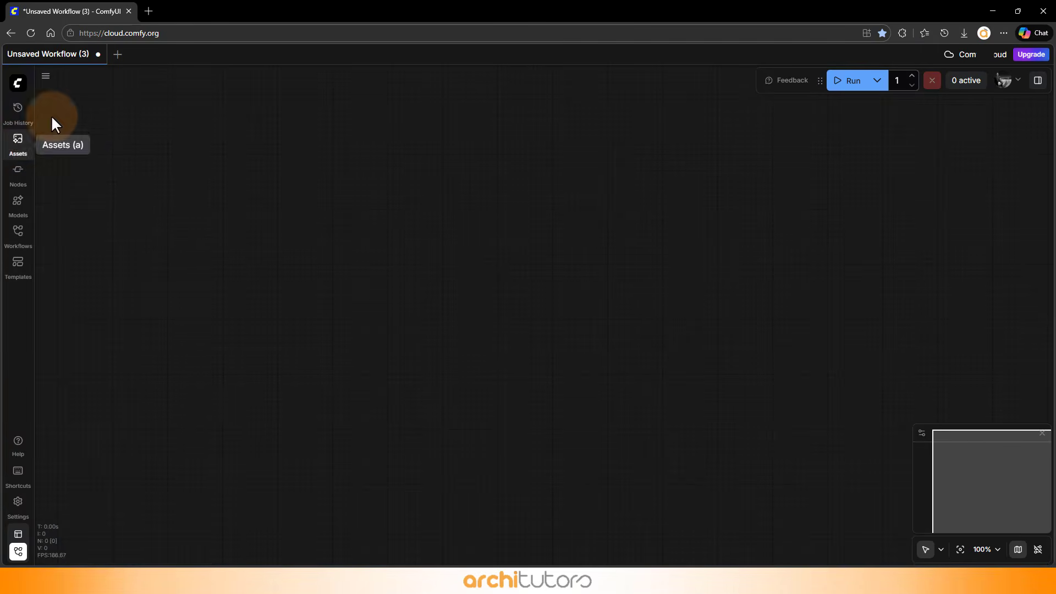
Step: Browse the available models in the Model Library
click(19, 206)
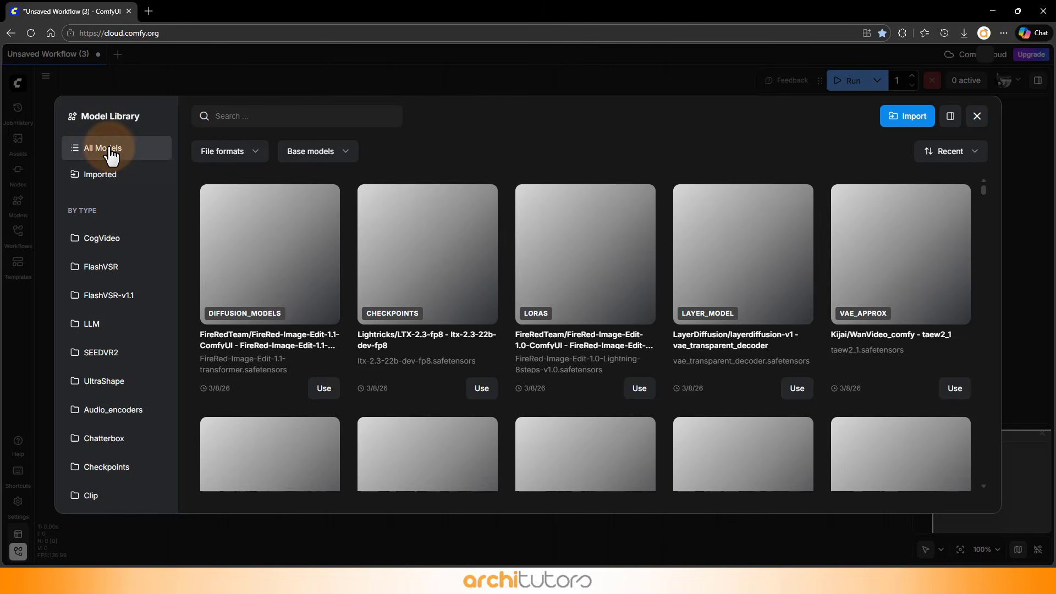
scroll(155, 262, down, 1)
scroll(401, 271, down, 5)
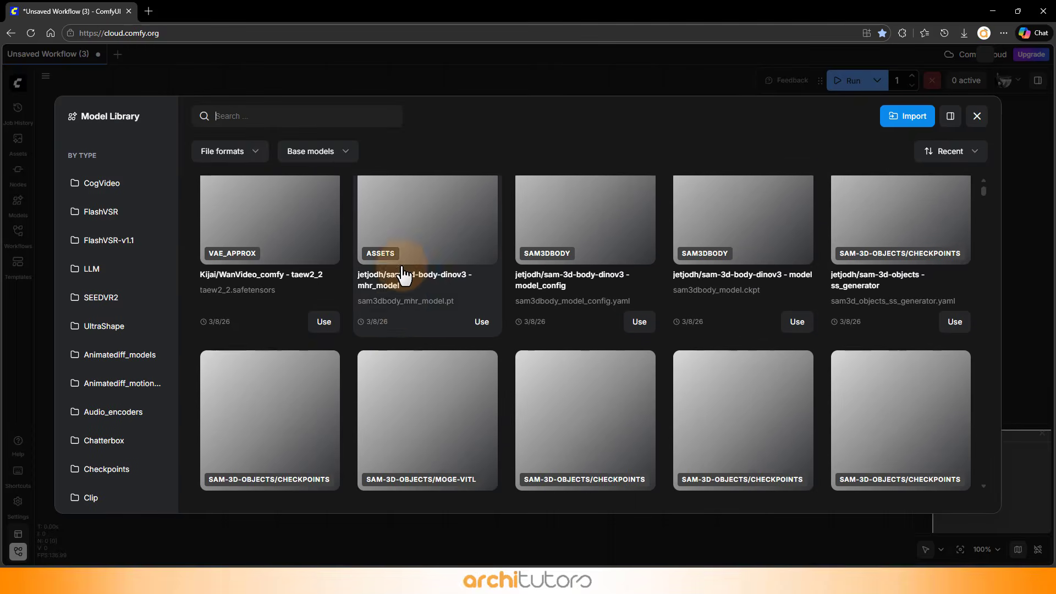
scroll(434, 272, down, 4)
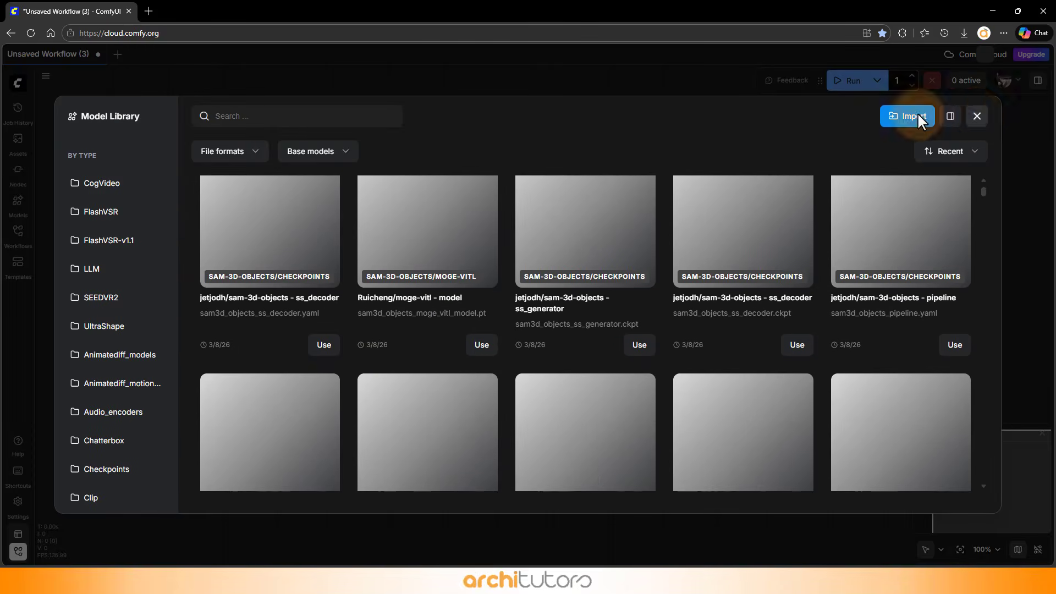
Step: Browse the workflow templates, examining the full collection and the Image and Video categories
click(19, 275)
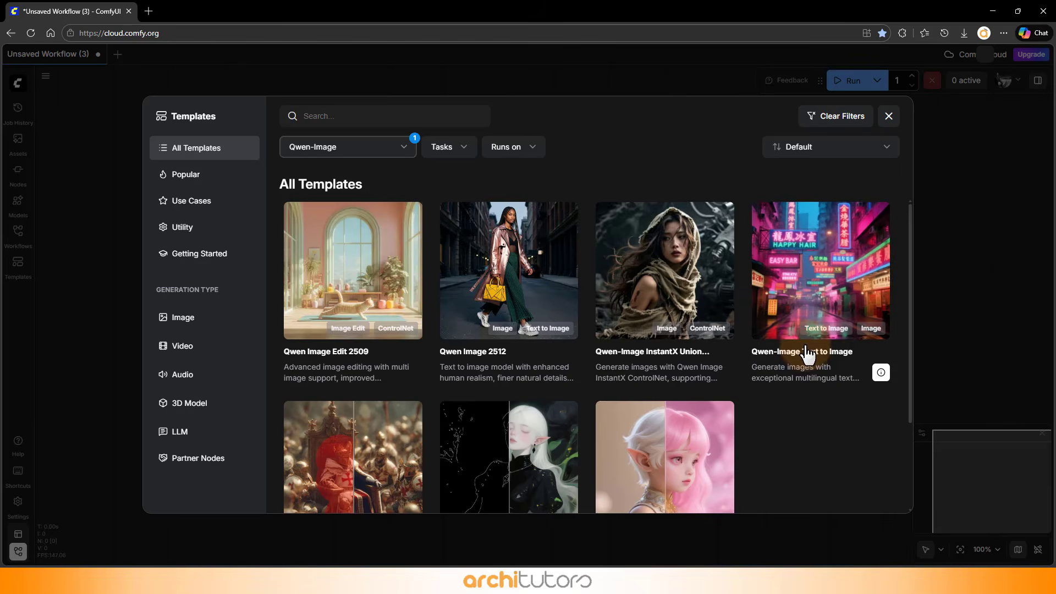
scroll(787, 357, down, 2)
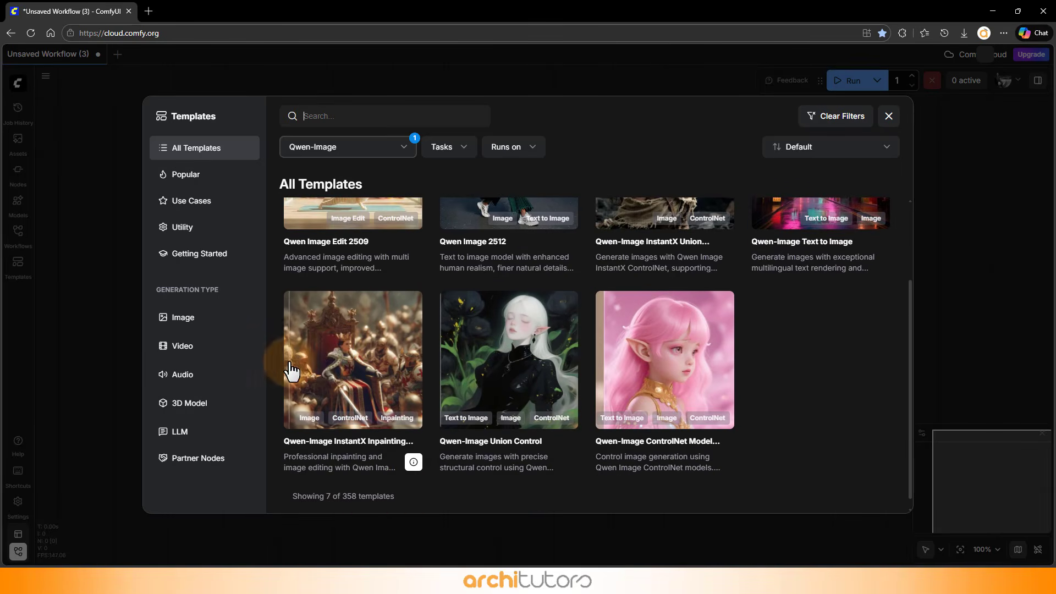
scroll(371, 406, up, 2)
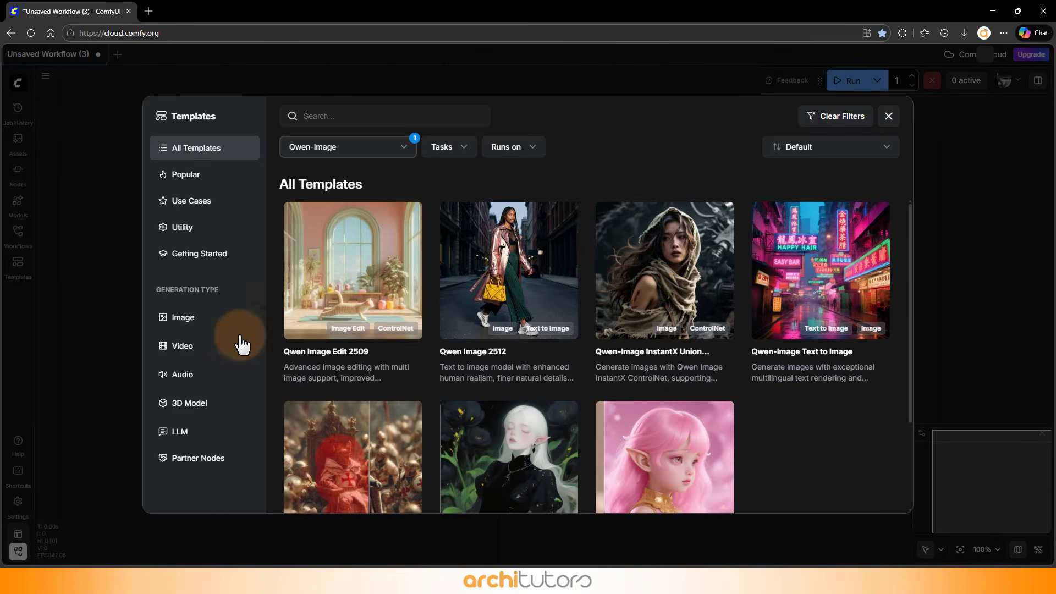
click(215, 328)
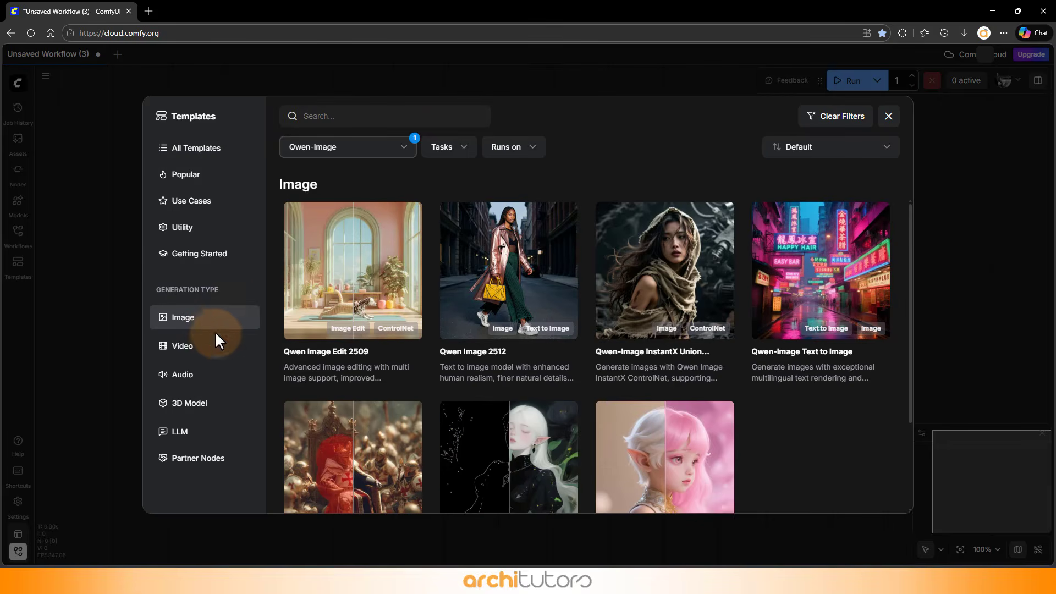
click(216, 347)
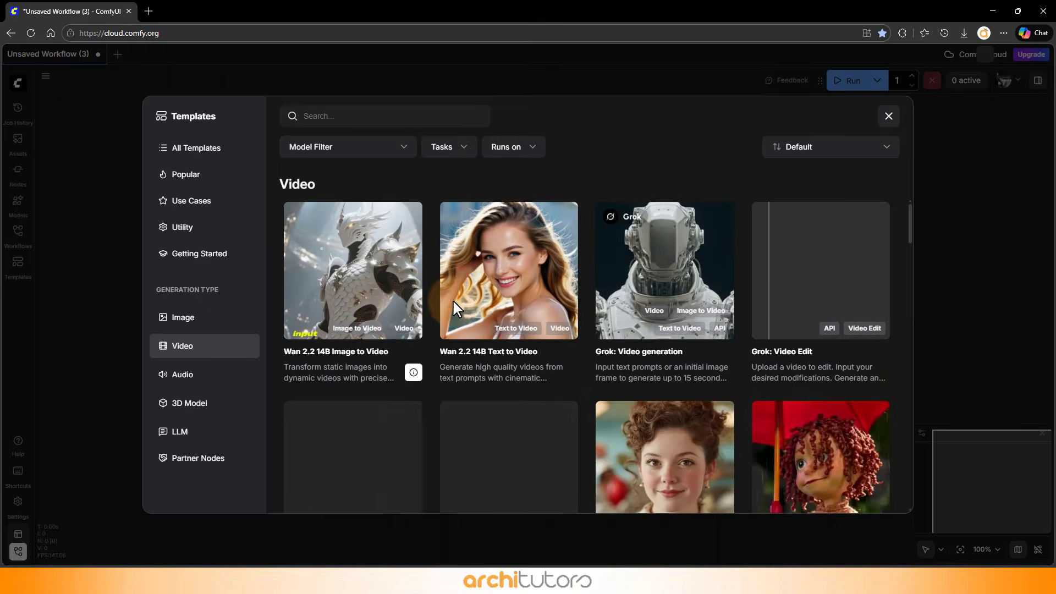
scroll(829, 308, down, 2)
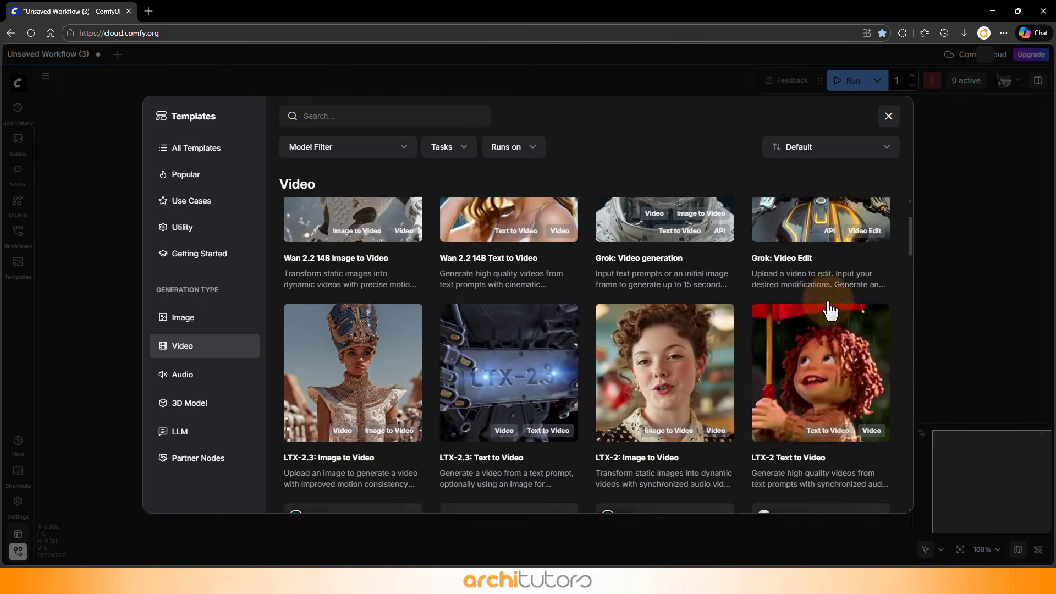
scroll(831, 307, up, 2)
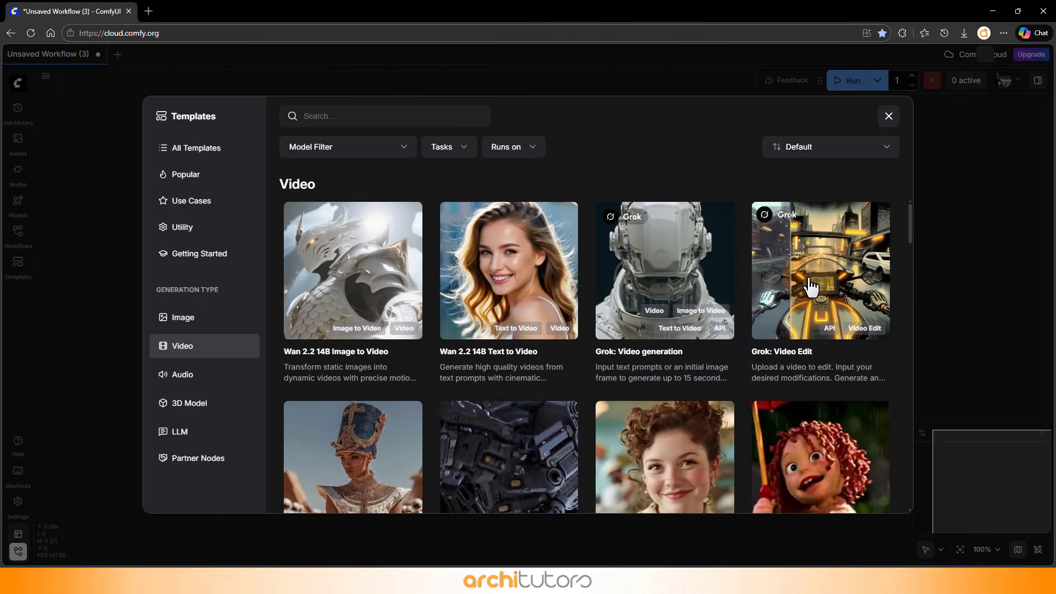
scroll(905, 313, down, 3)
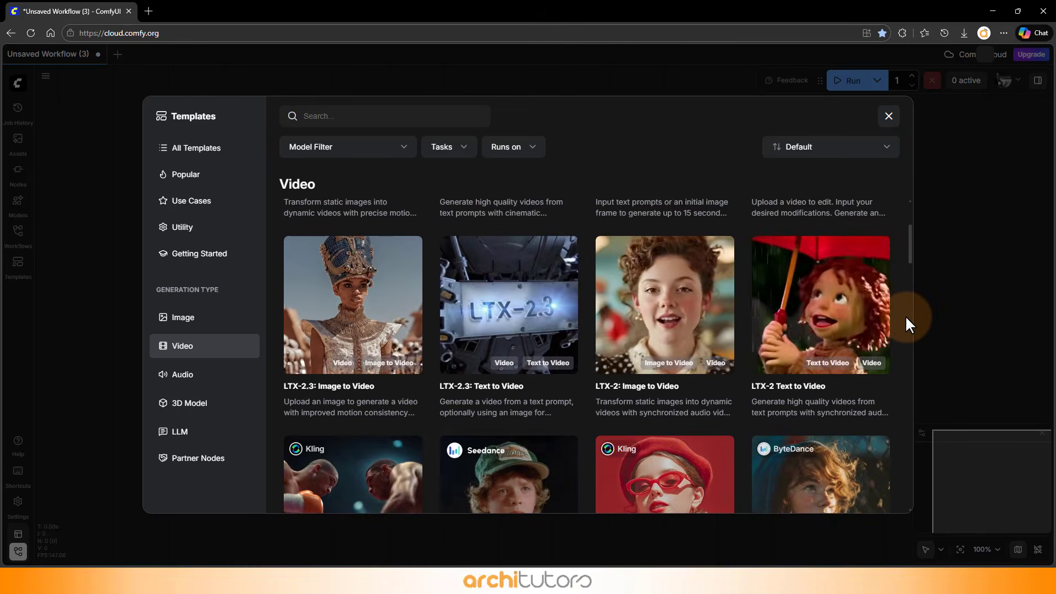
scroll(902, 316, down, 4)
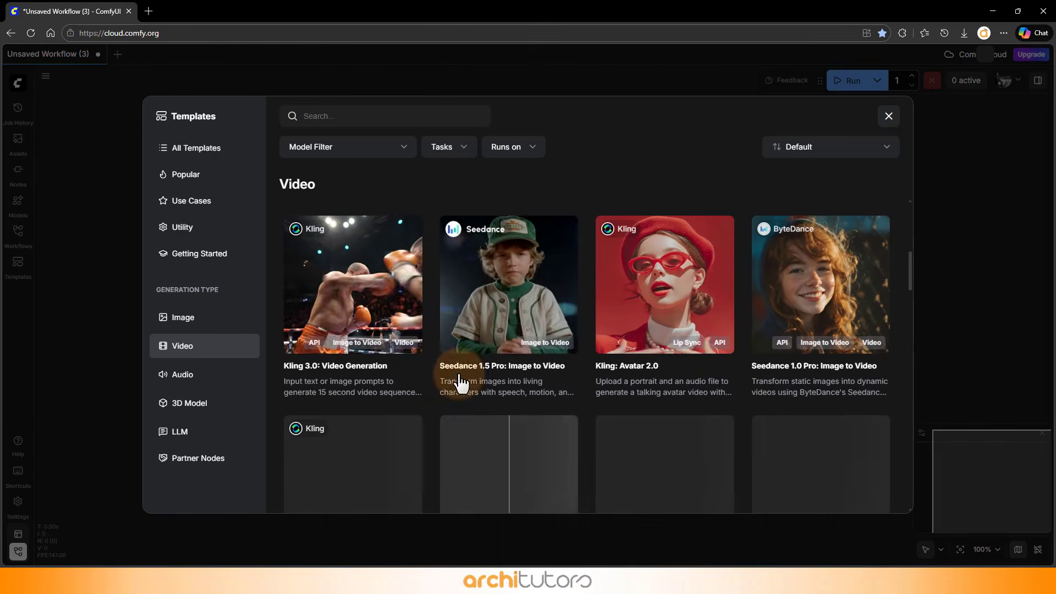
Step: Check the Audio, 3D Model and LLM template categories, and close the template library
click(231, 374)
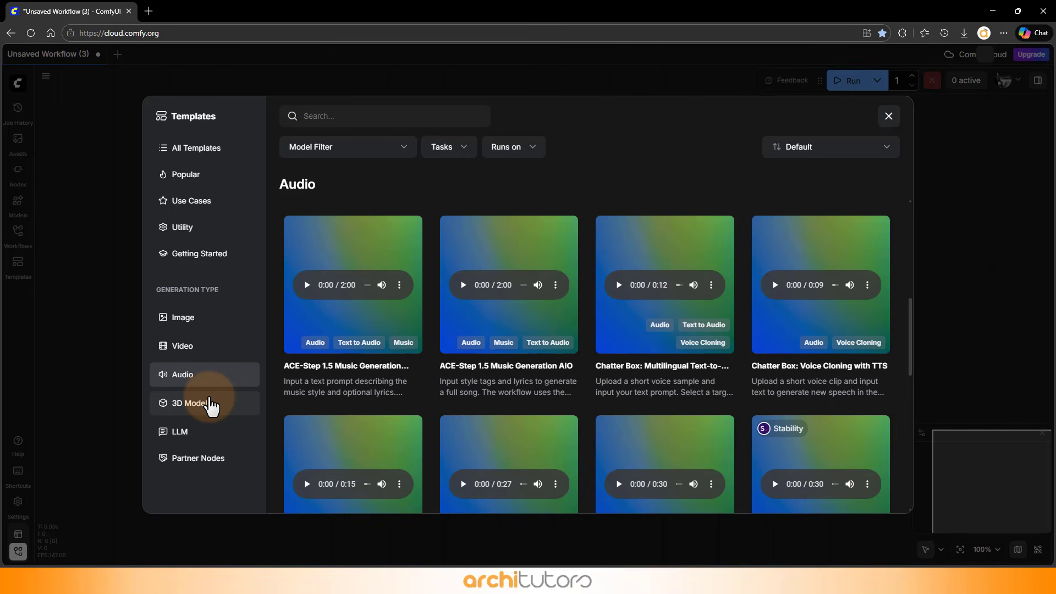
click(215, 407)
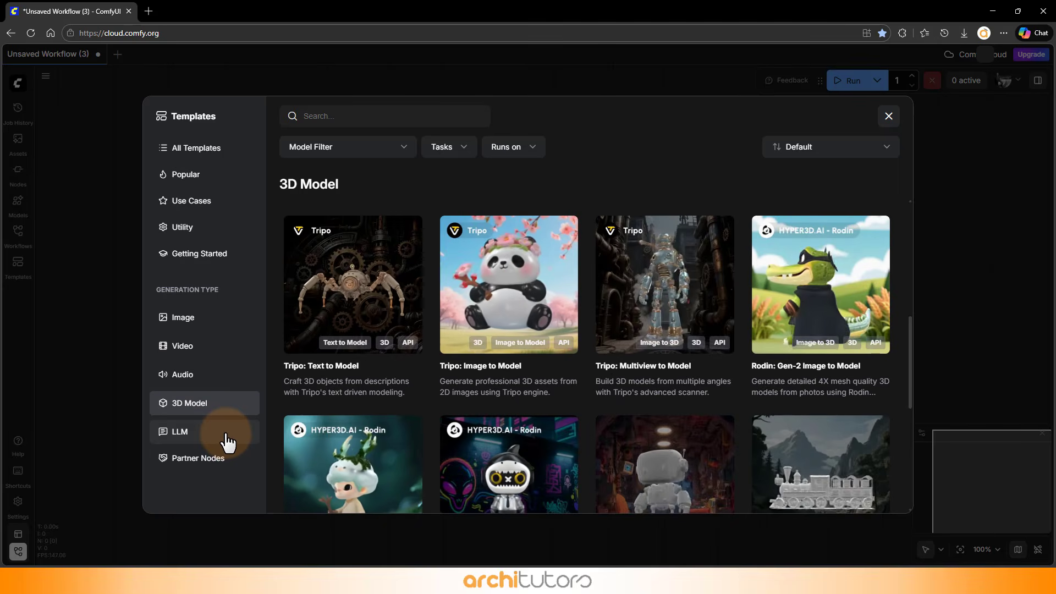
click(228, 438)
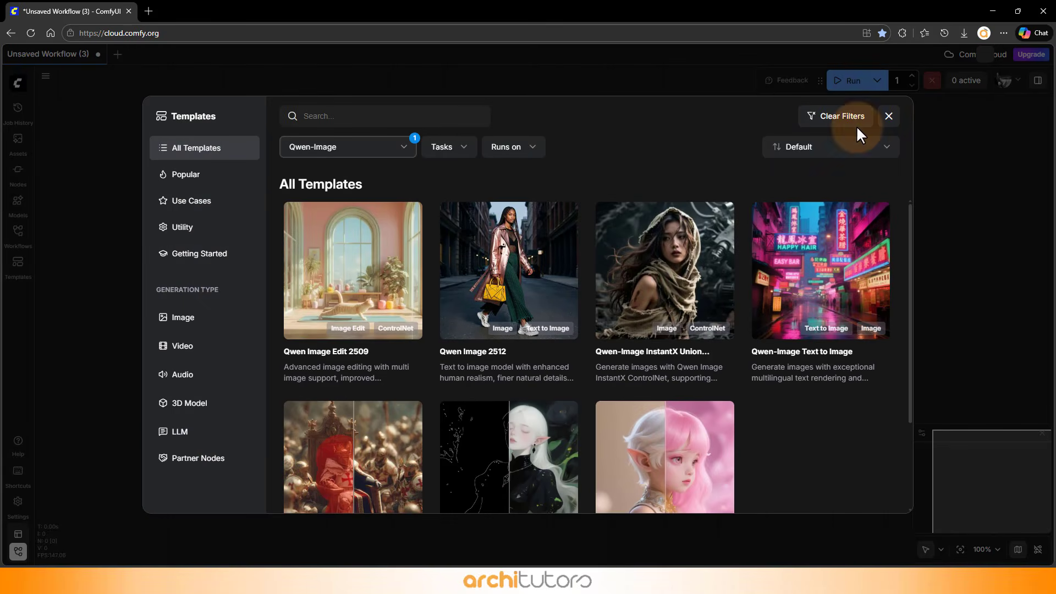
click(889, 116)
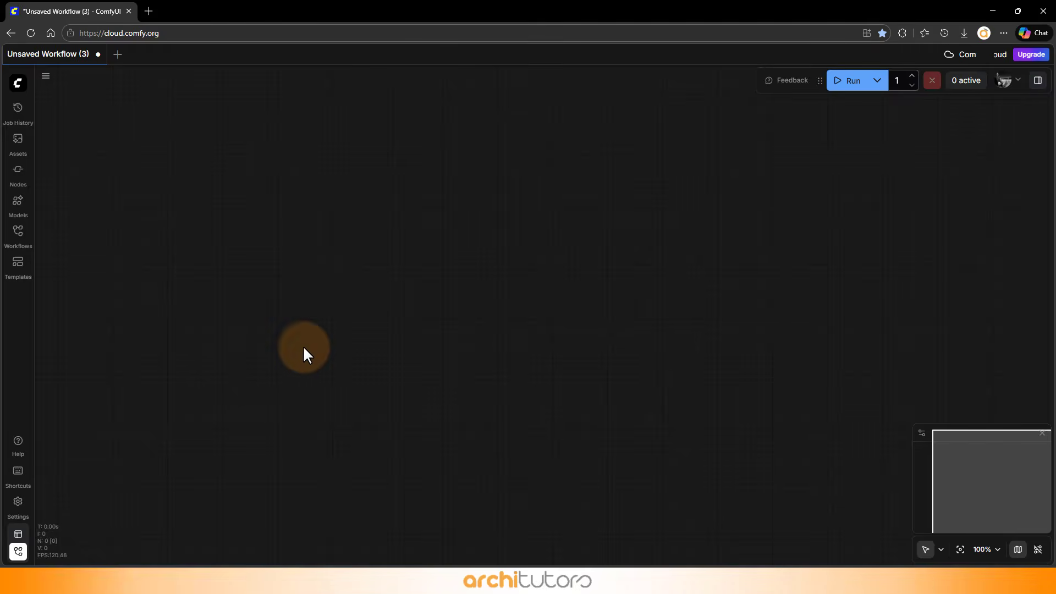
Step: Add a Load Image node to the empty canvas and place it near the canvas's left side
double_click(198, 212)
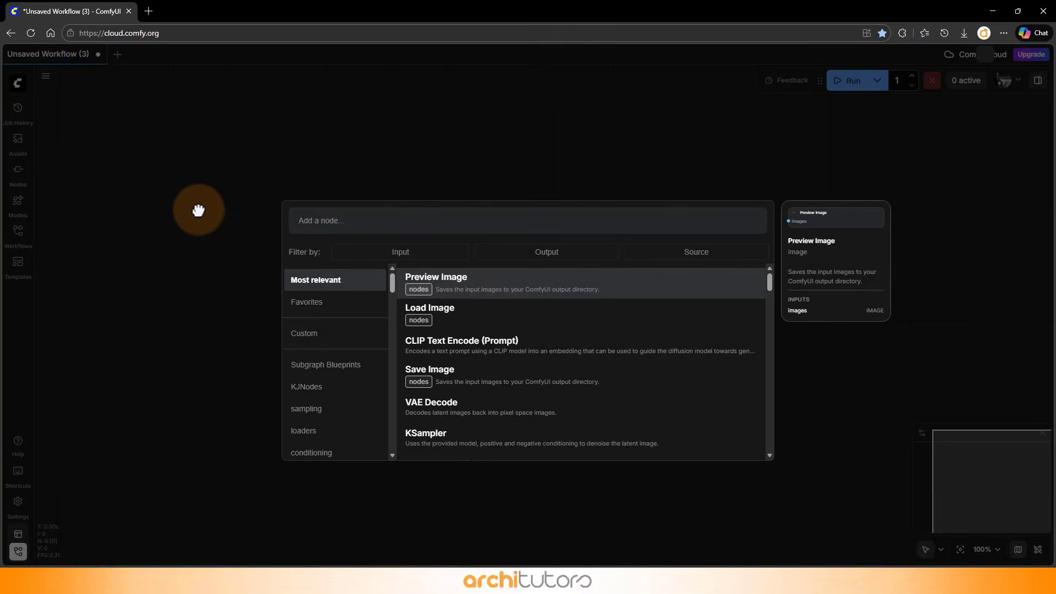
text(load)
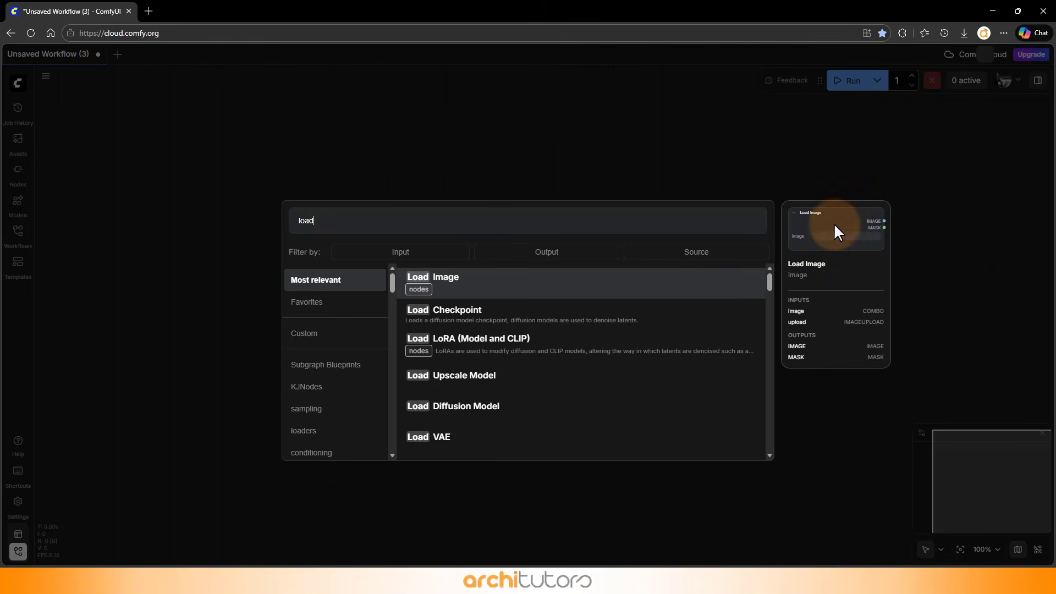
click(430, 283)
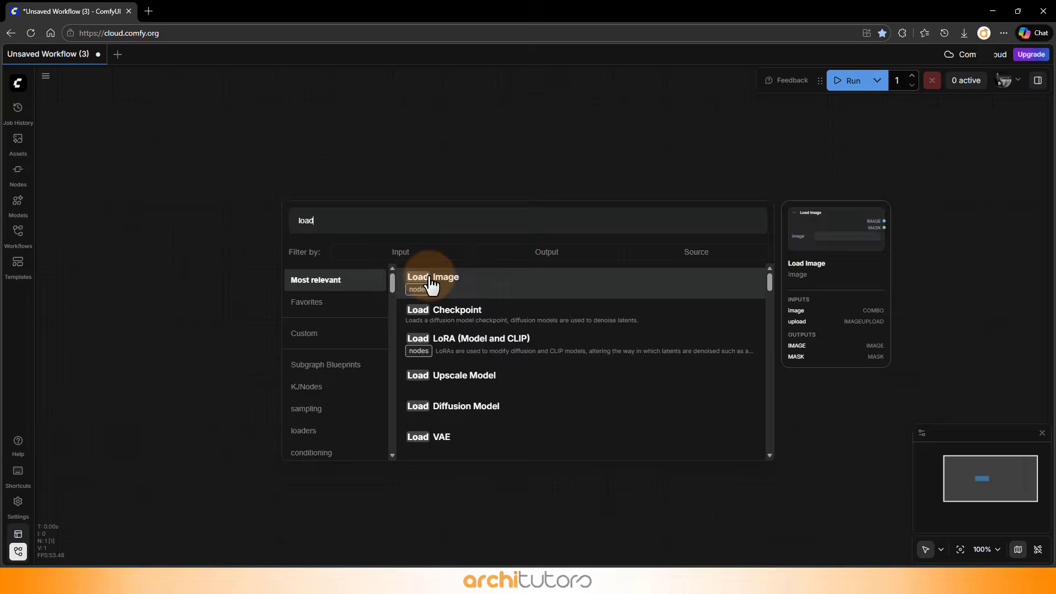
drag(407, 272, 246, 239)
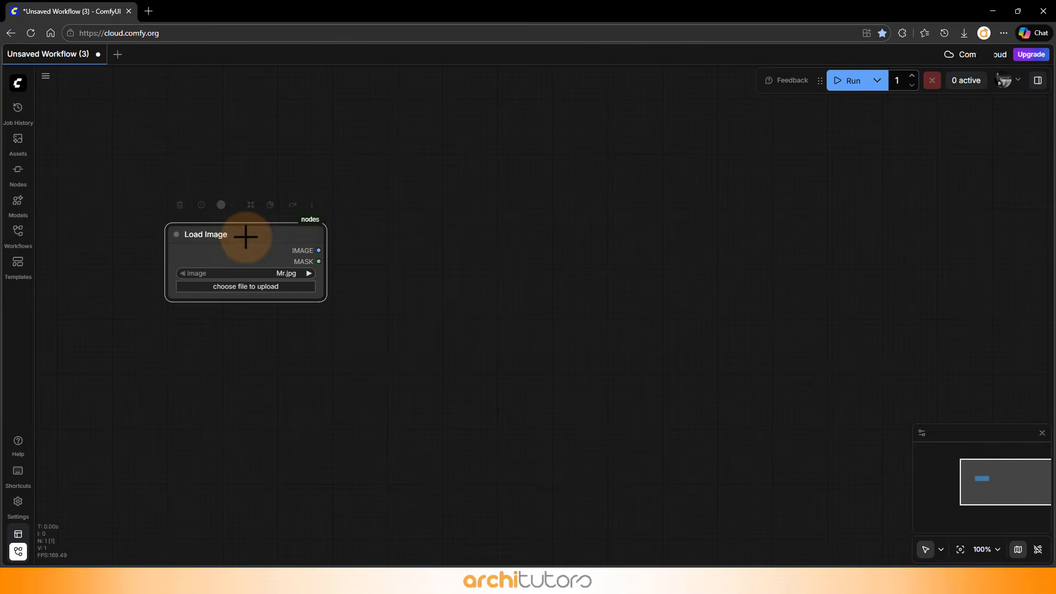
Step: Upload the kitchen image 1. 1.jpg into the Load Image node and adjust the node's placement
scroll(188, 291, up, 3)
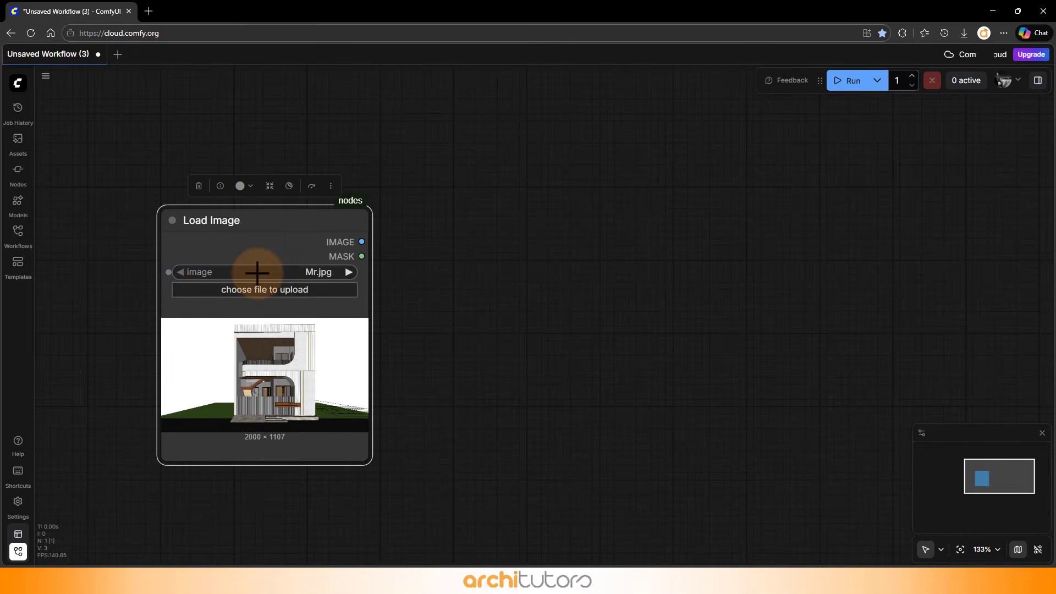
click(247, 290)
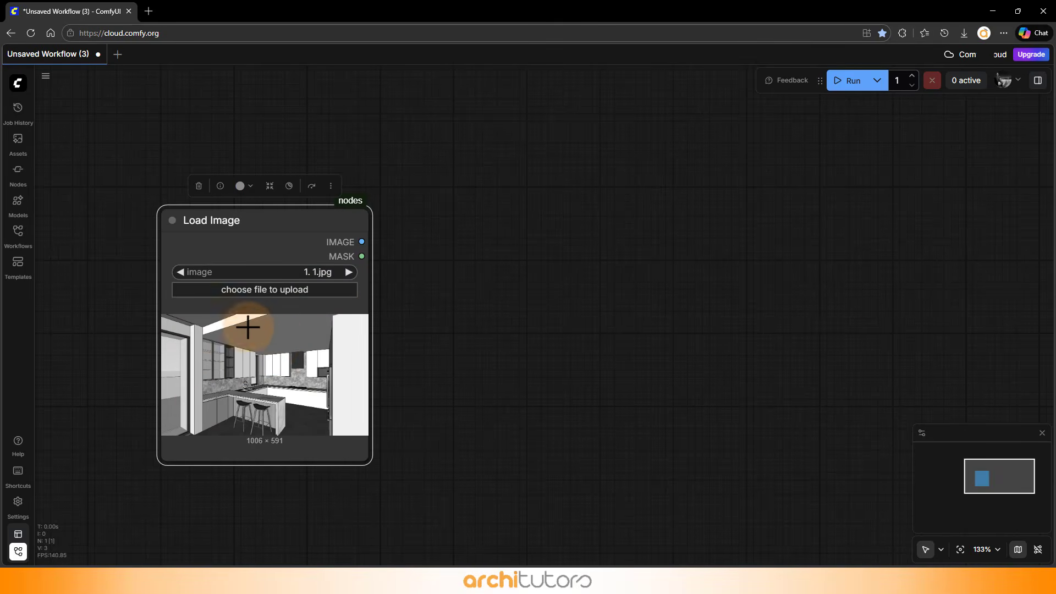
scroll(225, 351, down, 1)
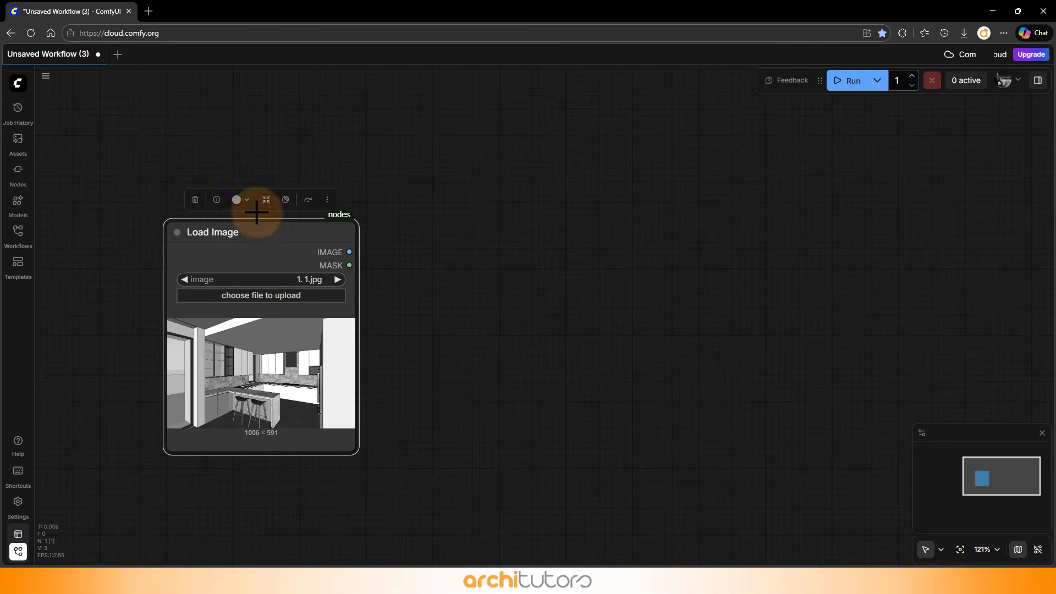
mouse_move(264, 231)
mouse_down()
mouse_move(344, 229)
mouse_move(297, 302)
mouse_move(381, 195)
mouse_move(190, 248)
mouse_move(267, 217)
mouse_up()
click(383, 328)
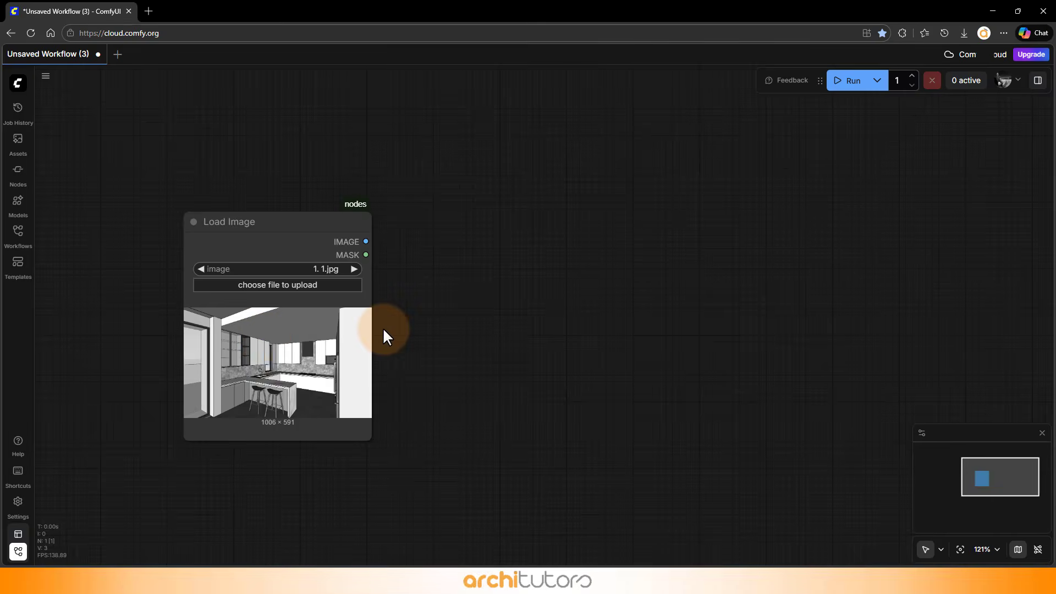
Step: Add the comfyui_essentials Image Resize node beside Load Image and connect Load Image's IMAGE output to its image input
scroll(383, 327, down, 3)
scroll(318, 311, up, 3)
double_click(534, 240)
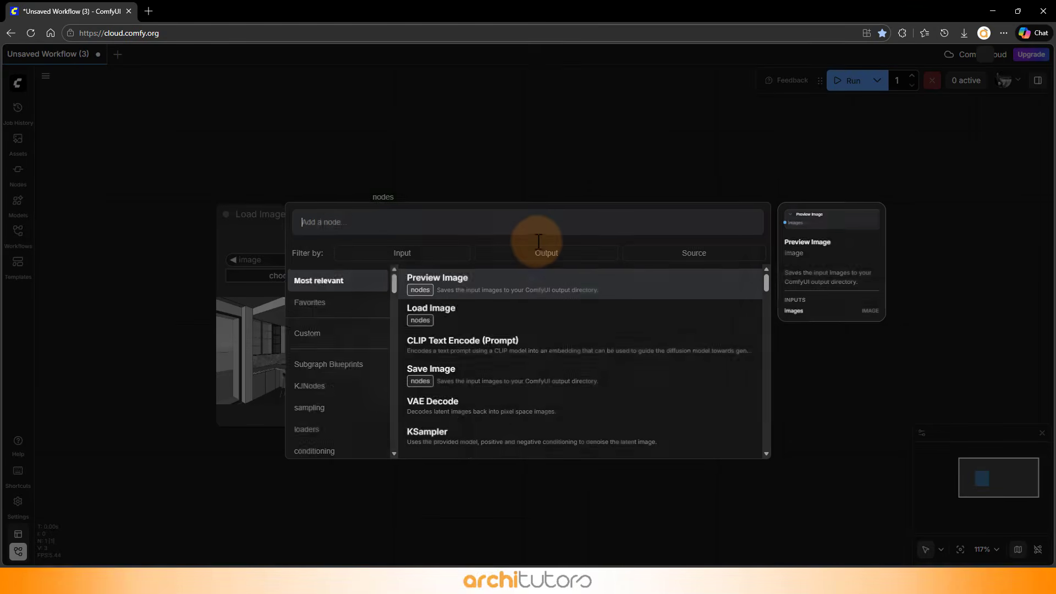
text(im)
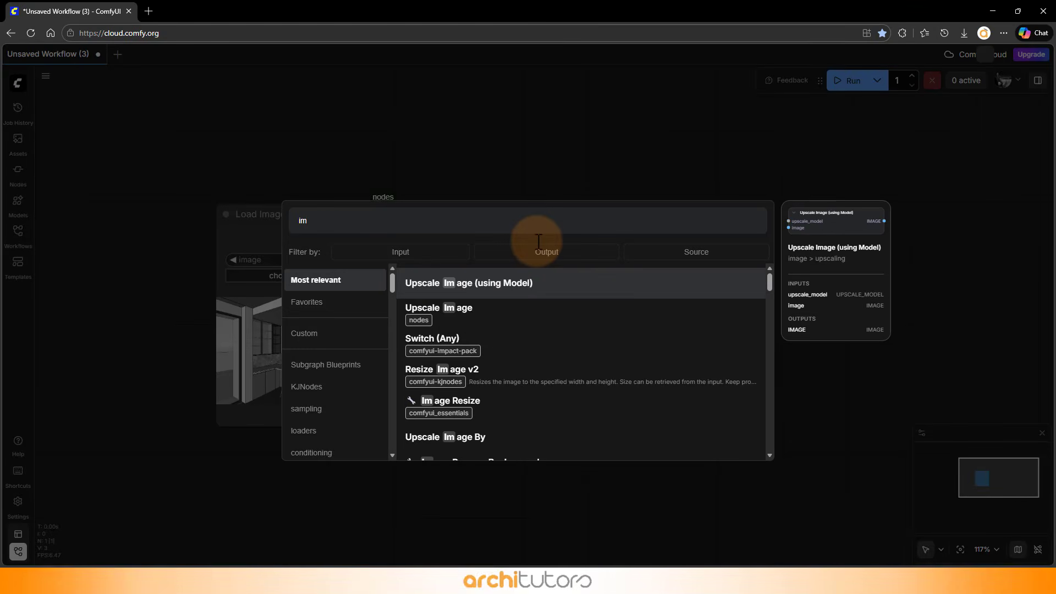
text(age resi)
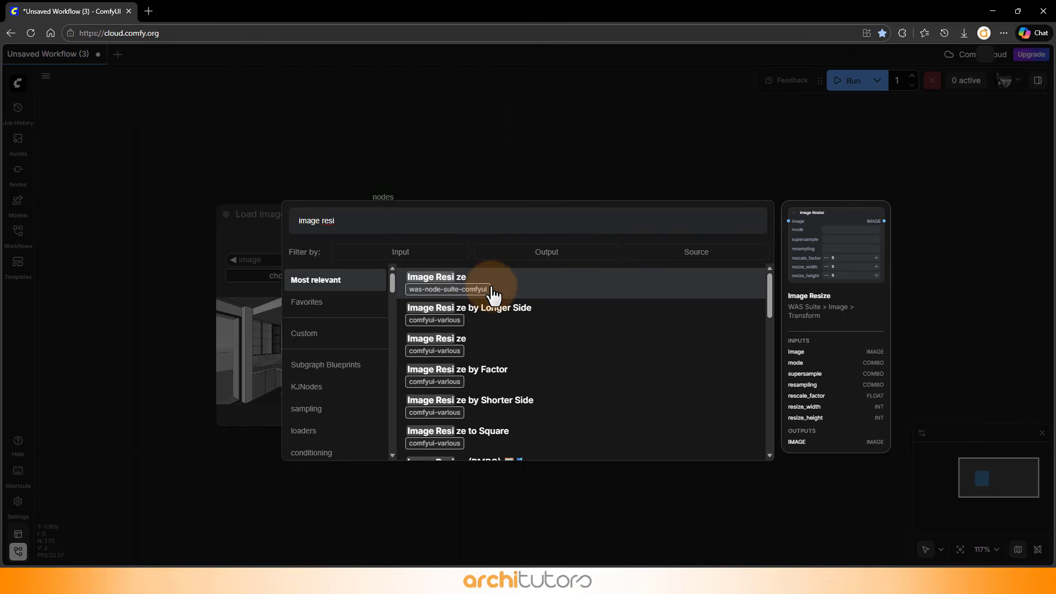
scroll(501, 300, down, 2)
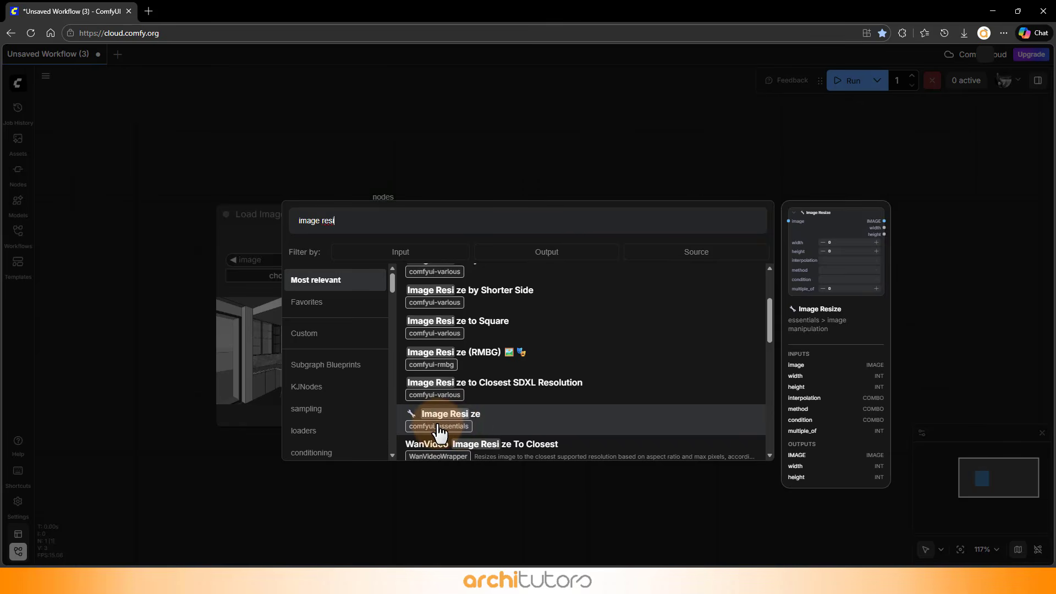
click(472, 426)
drag(472, 429, 541, 226)
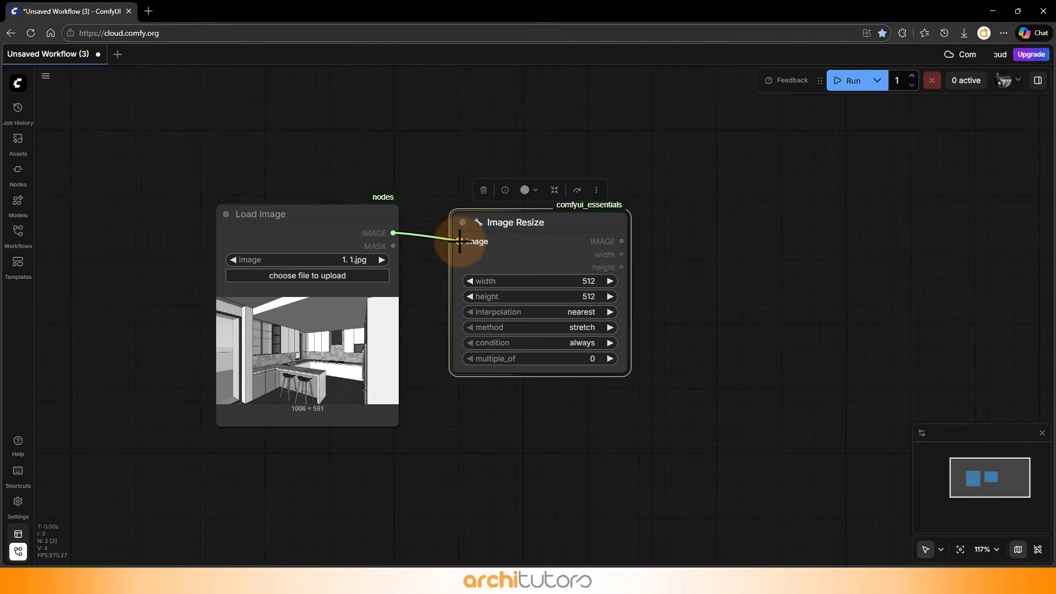
drag(460, 241, 459, 241)
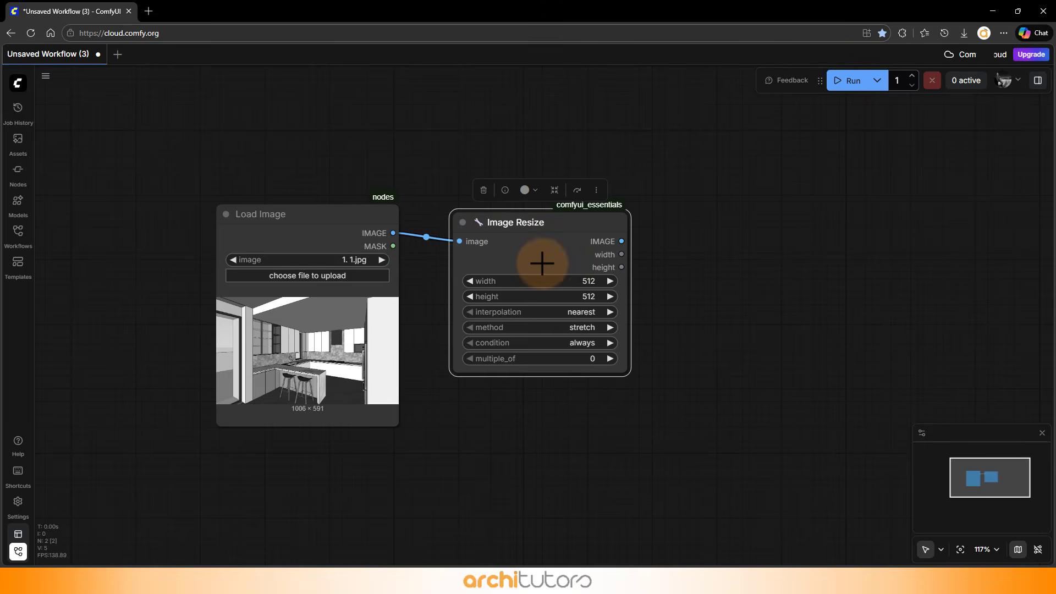
drag(542, 264, 566, 258)
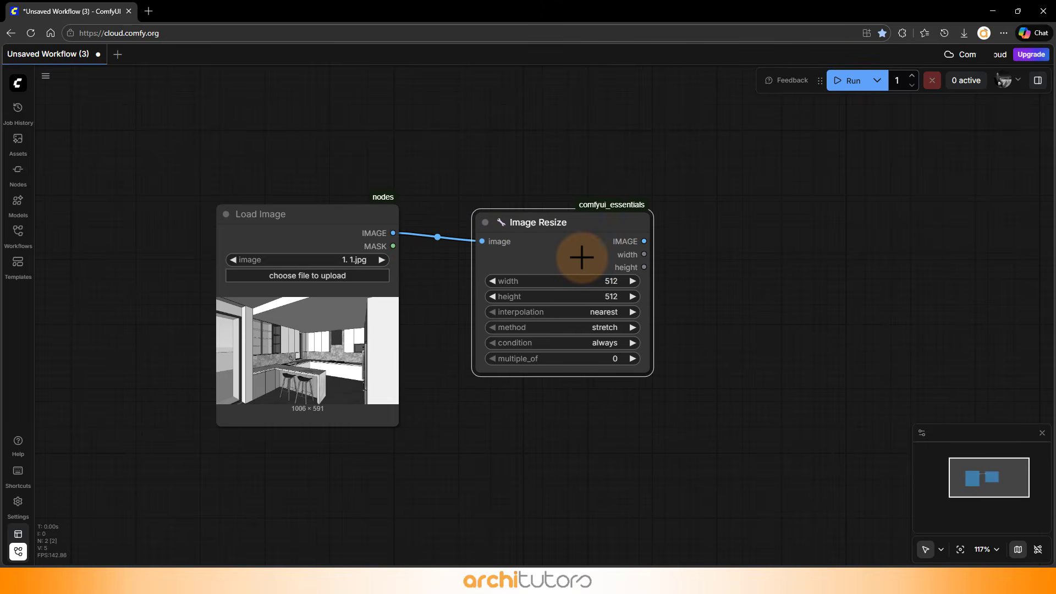
Step: Set both the width and the height of the Image Resize node to 1500
click(613, 281)
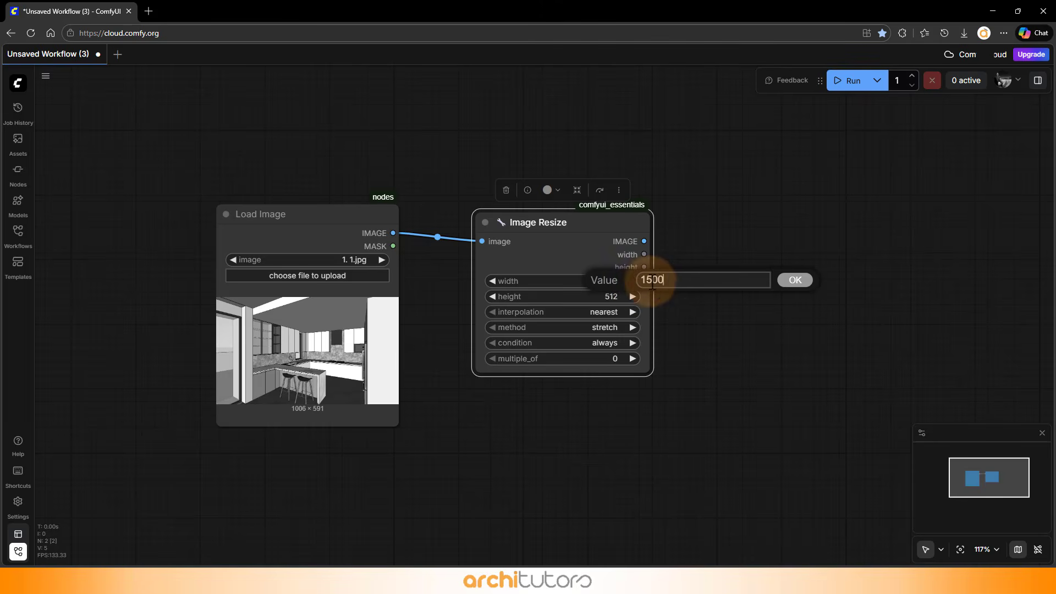
click(805, 280)
click(609, 300)
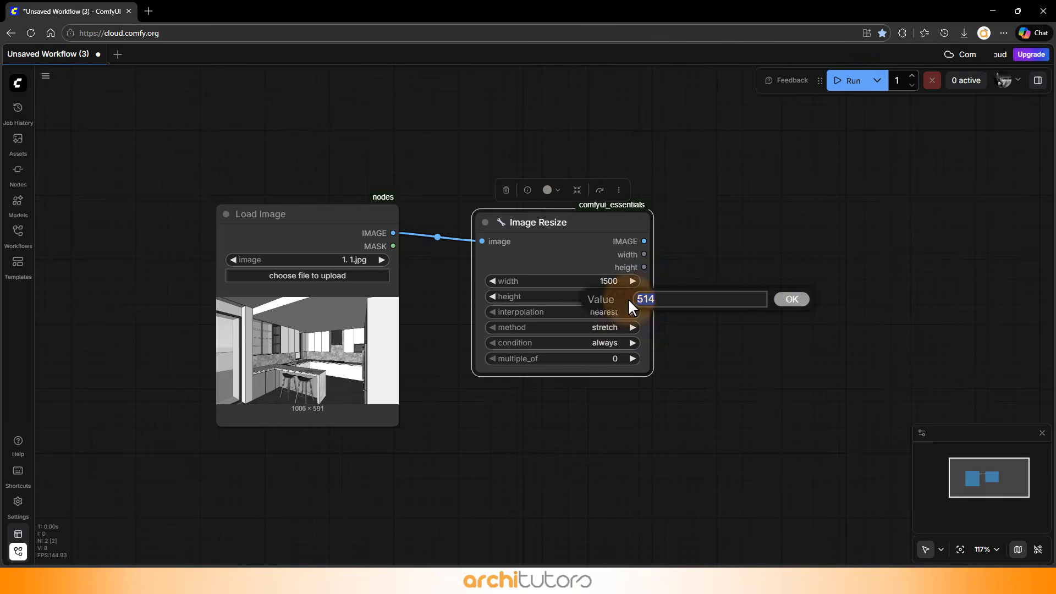
drag(670, 302, 642, 305)
text(150)
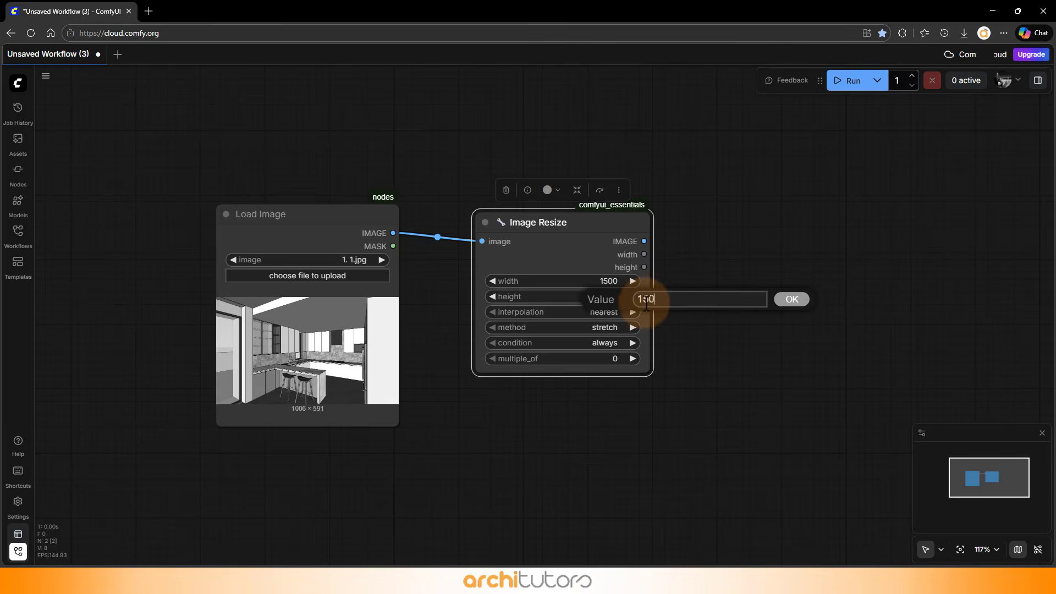
text(0)
click(783, 301)
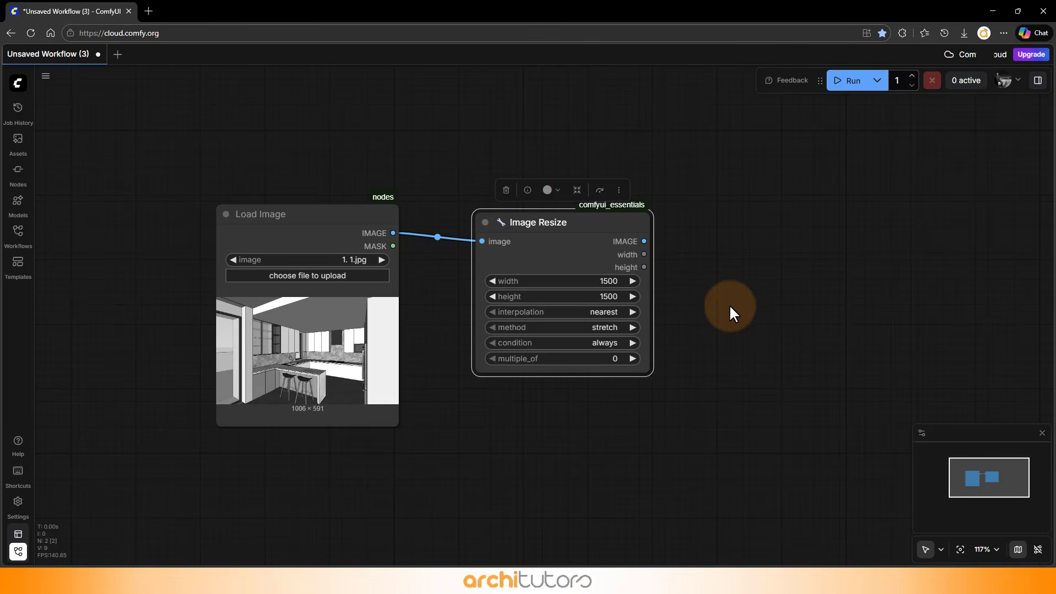
Step: Set the Image Resize method to keep proportion, with nearest interpolation and the always condition
click(607, 312)
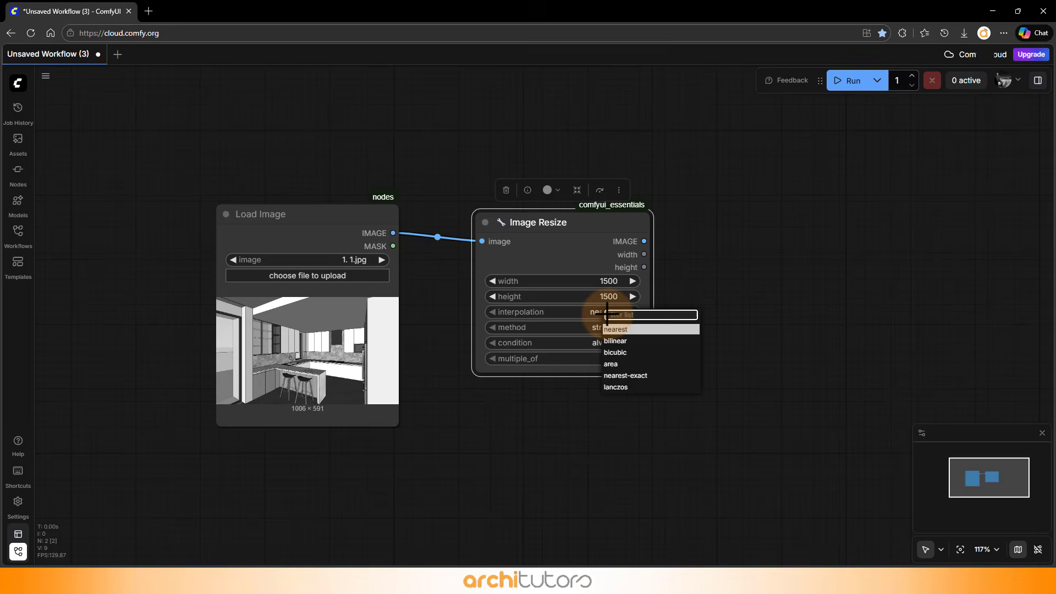
click(624, 328)
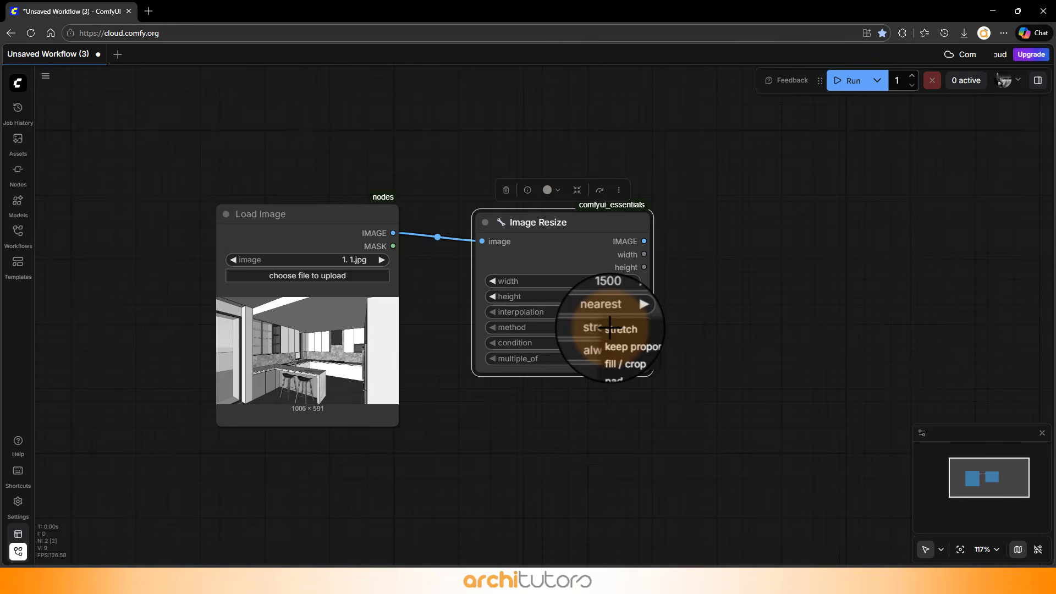
click(630, 344)
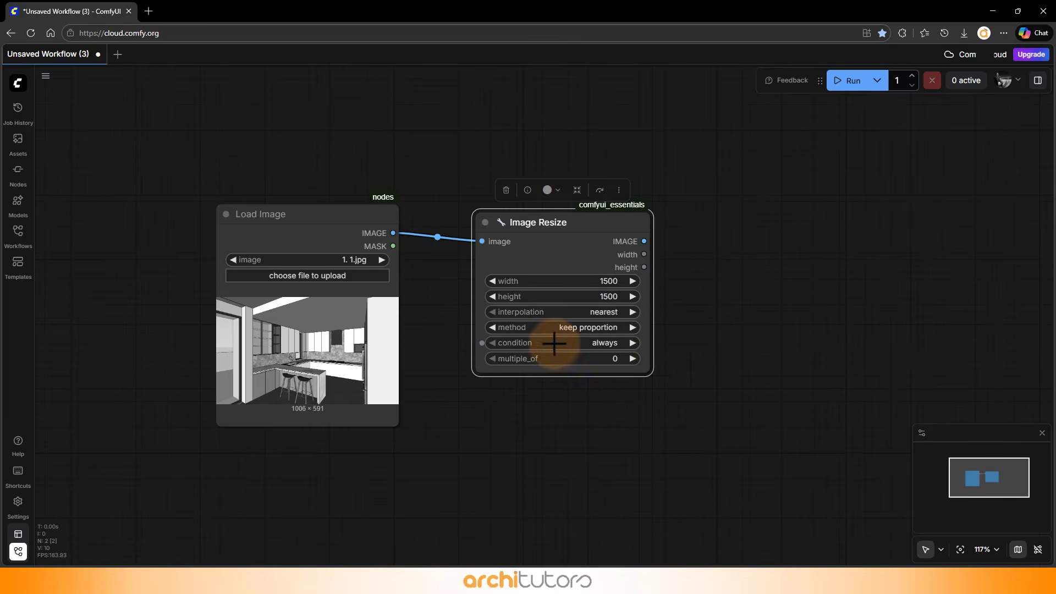
click(608, 343)
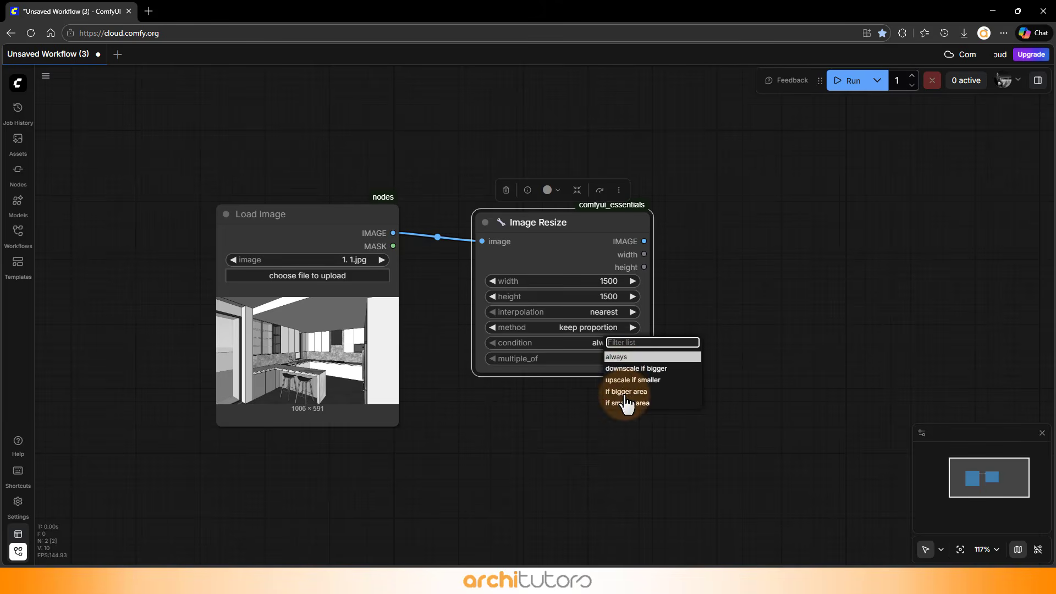
click(621, 358)
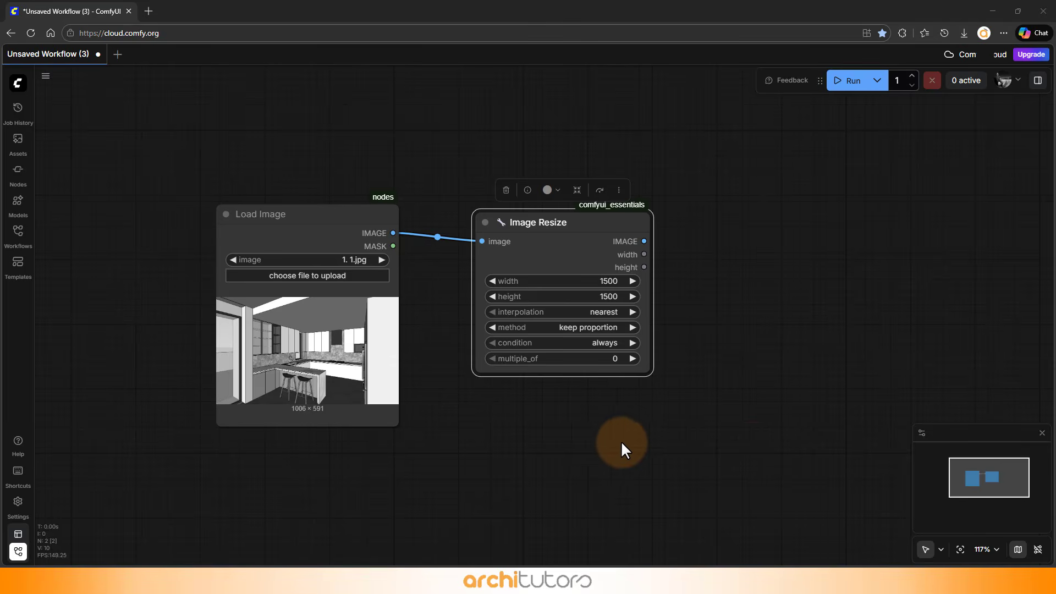
Step: Add a Load VAE node and place it below the Image Resize node with a clear gap
drag(491, 424, 375, 368)
click(409, 375)
double_click(409, 375)
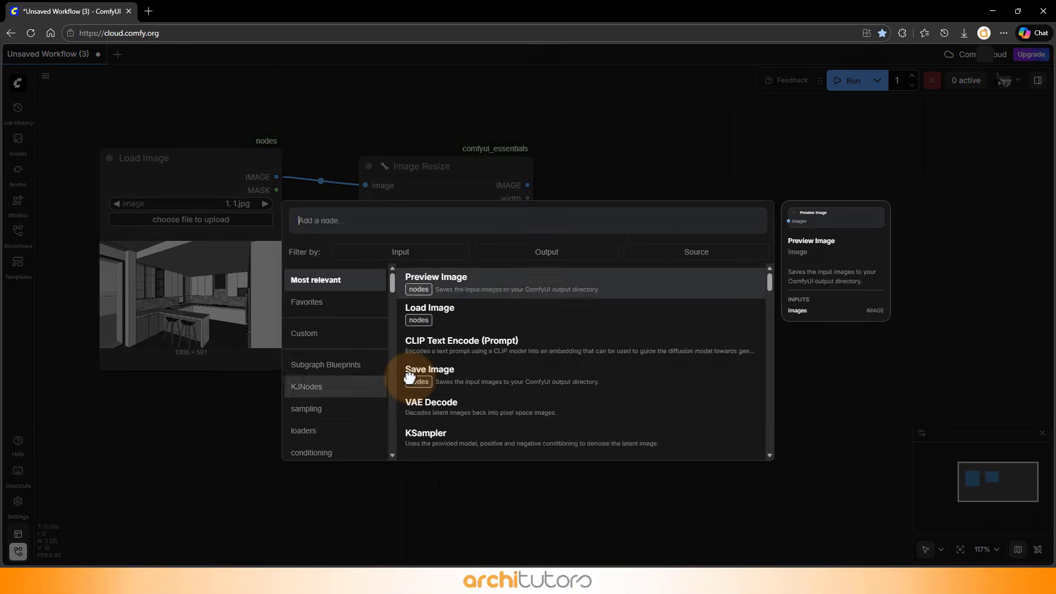
text(lo)
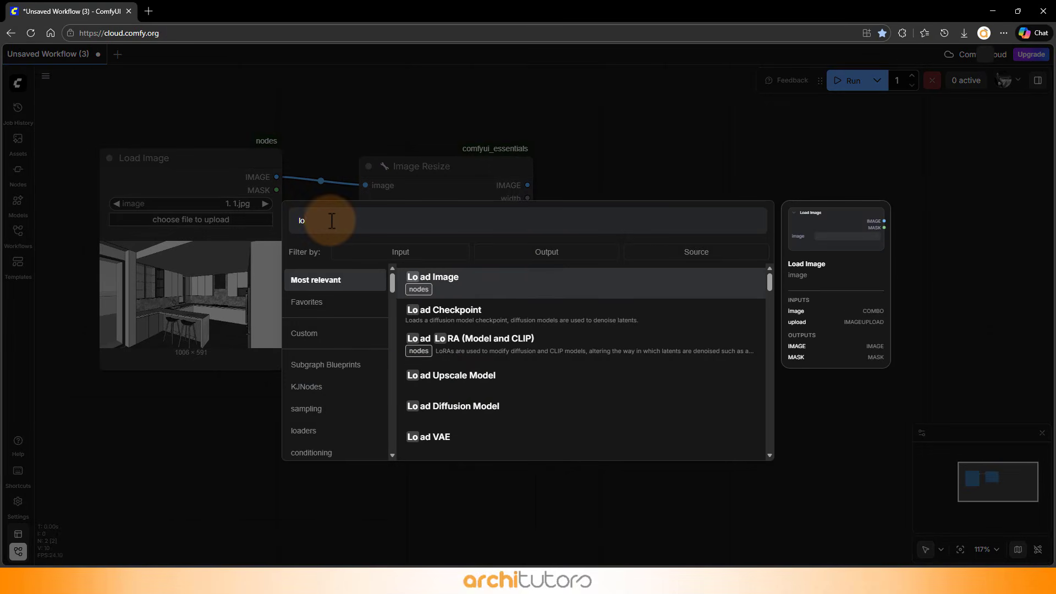
text(ad vae)
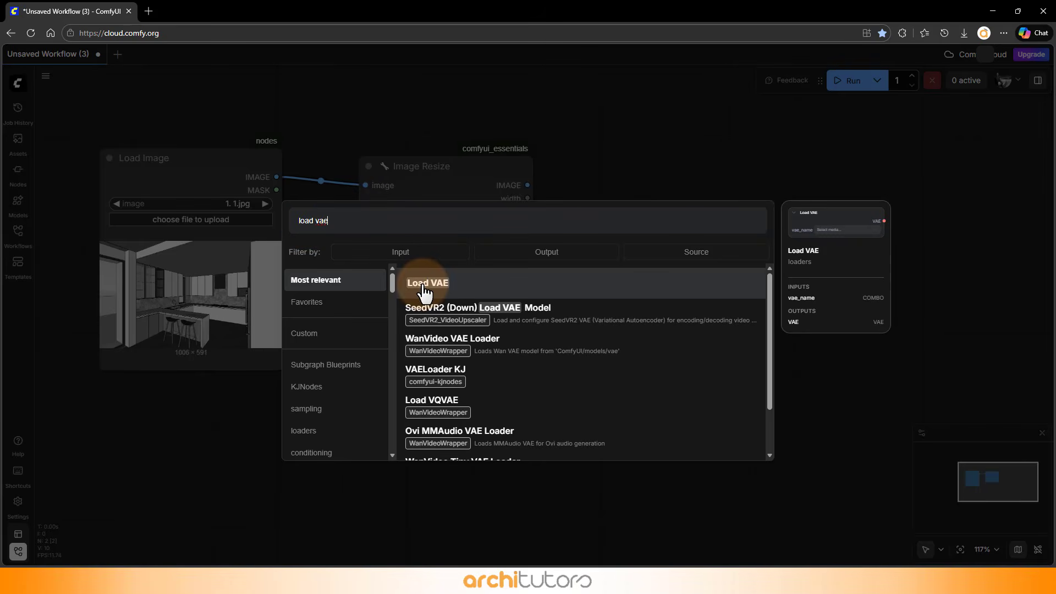
click(454, 290)
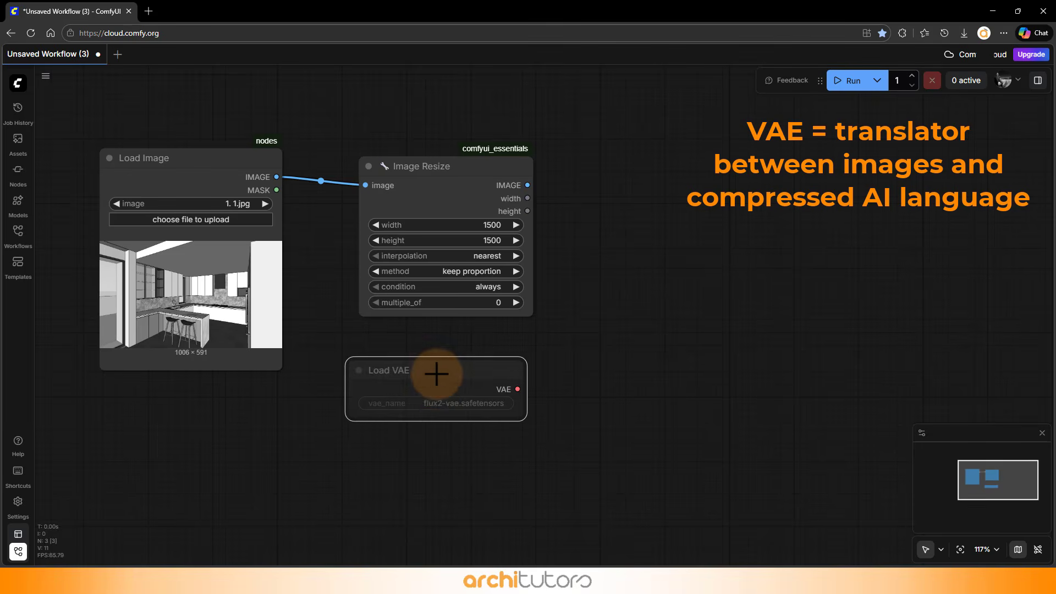
click(436, 374)
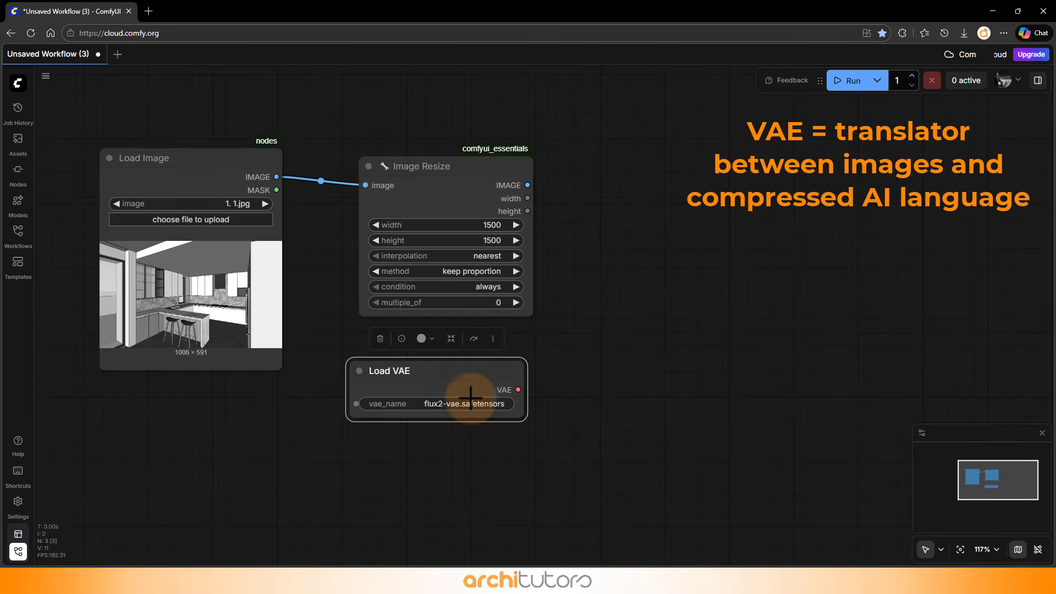
drag(472, 401, 475, 468)
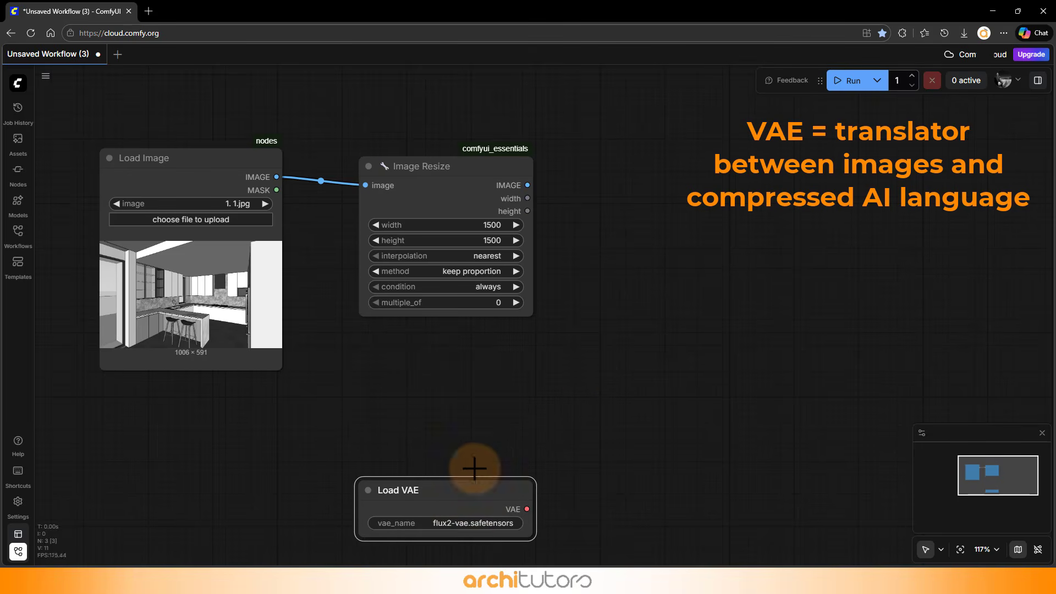
drag(536, 429, 441, 324)
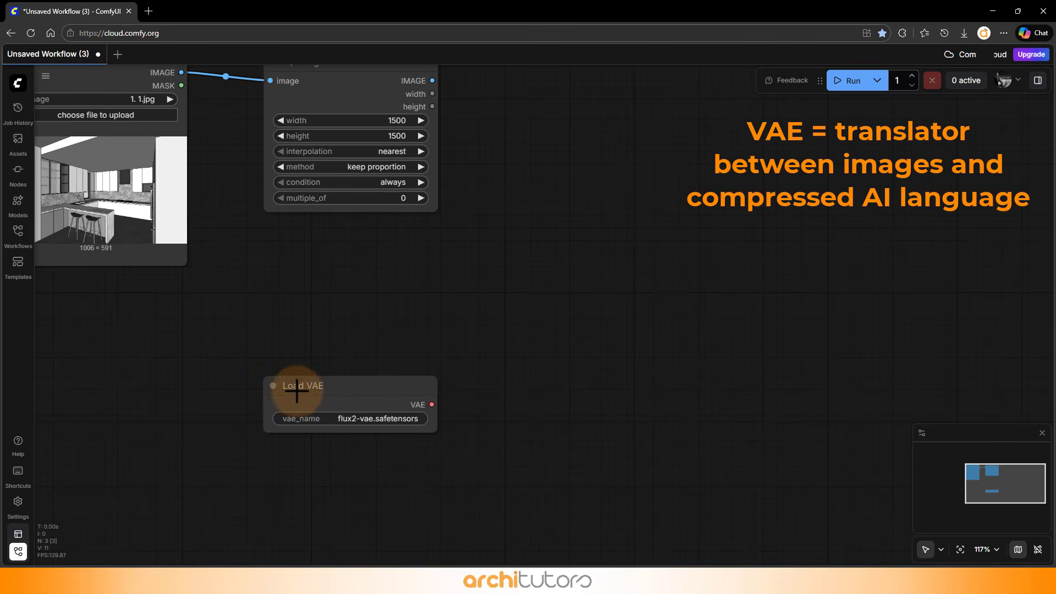
Step: Search the VAE models for qwen and load qwen_image_vae.safetensors in the Load VAE node
click(369, 419)
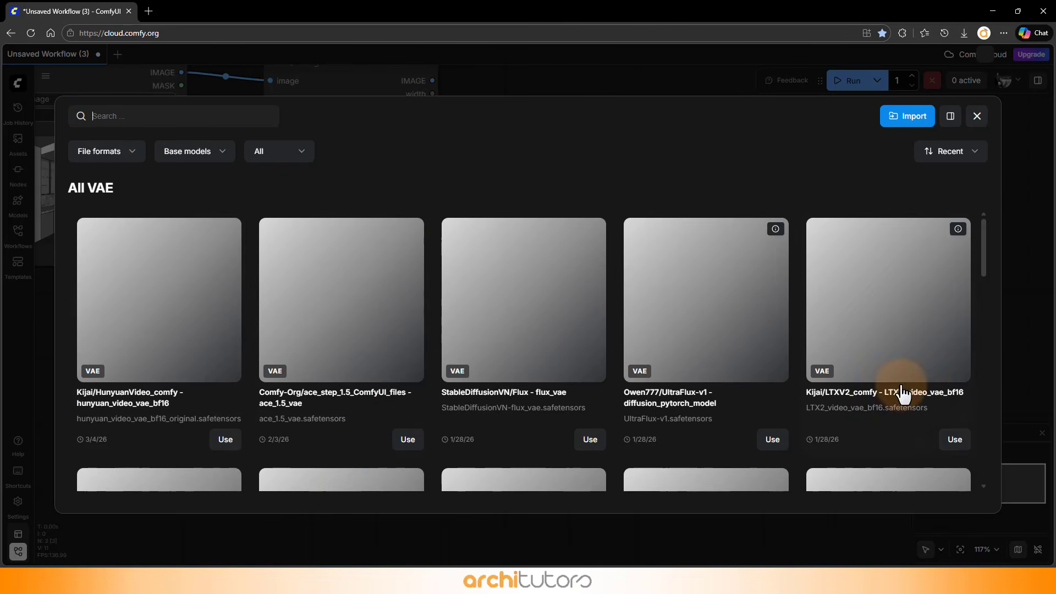
click(162, 119)
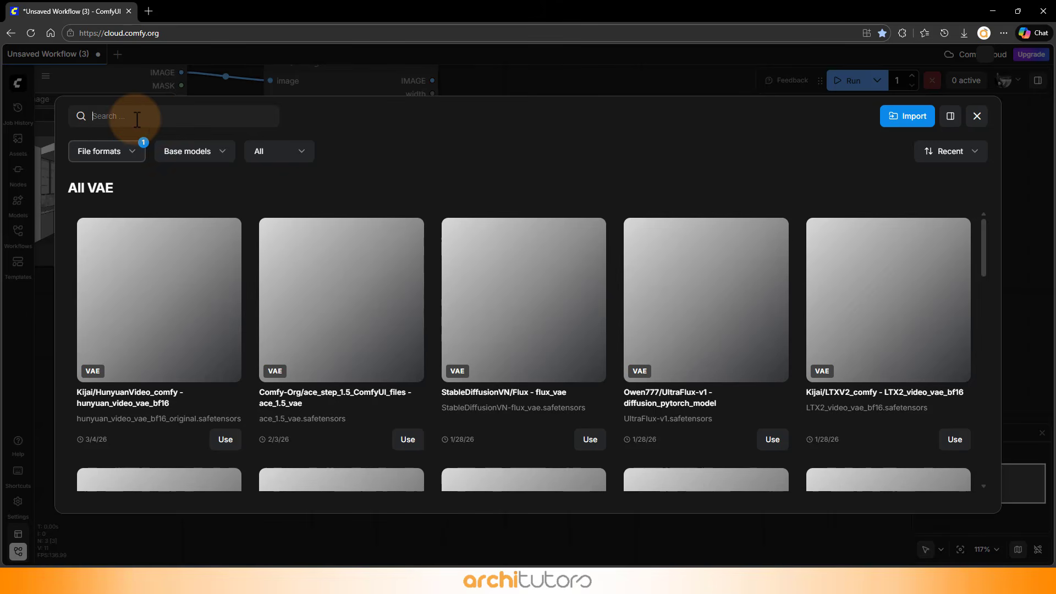
text(qwen)
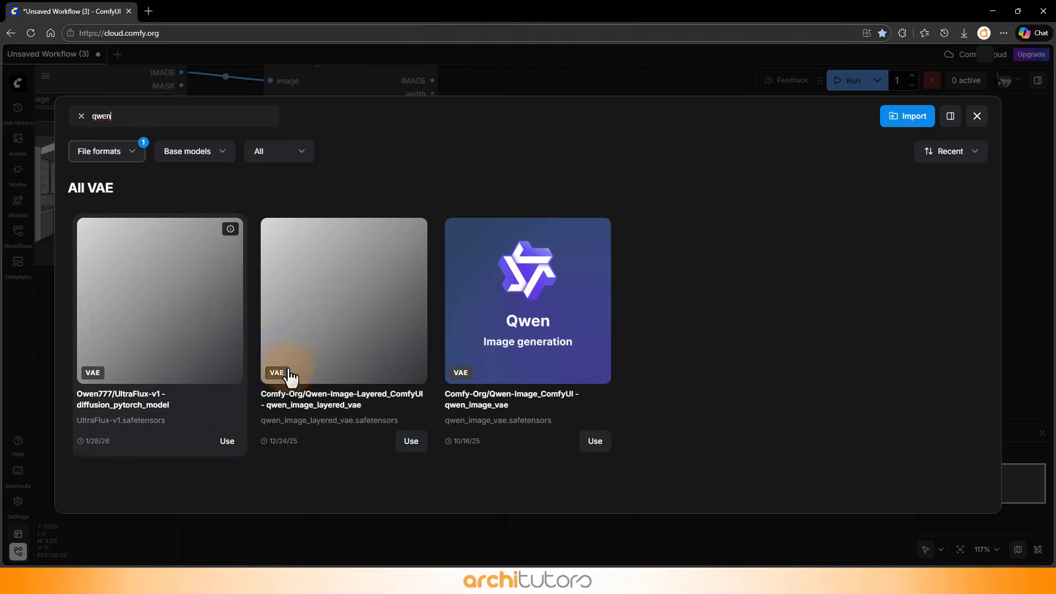
click(595, 443)
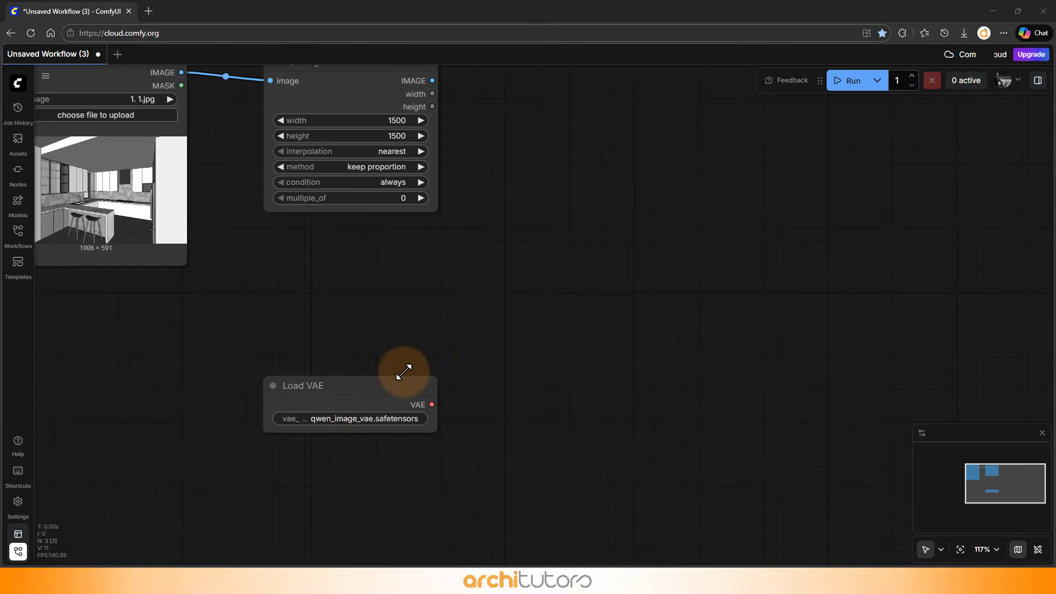
Step: Add a Load CLIP node and place it between the Image Resize and Load VAE nodes
double_click(297, 341)
text(lo)
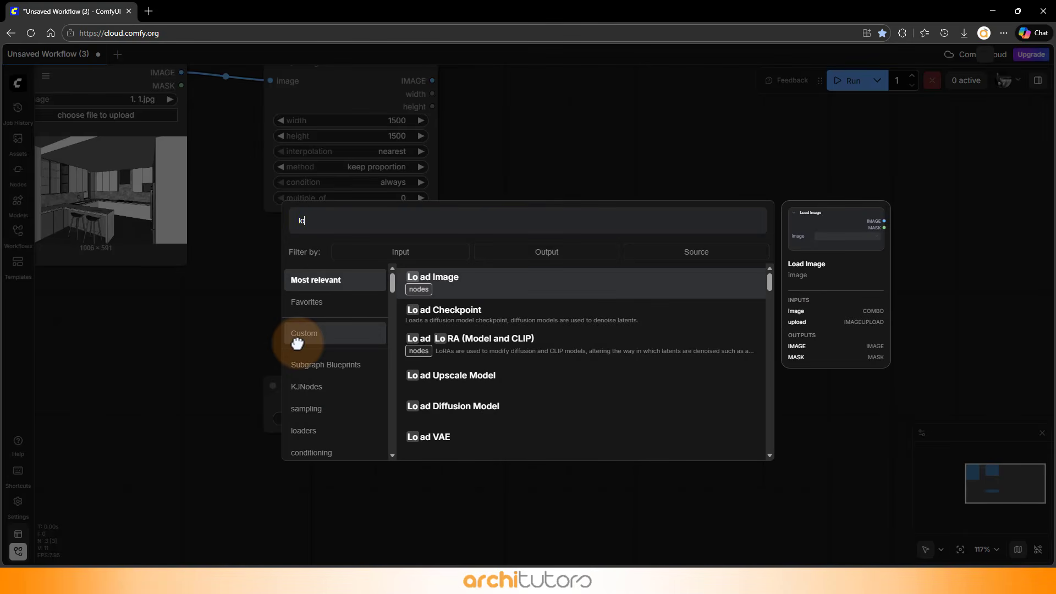
text(ad c)
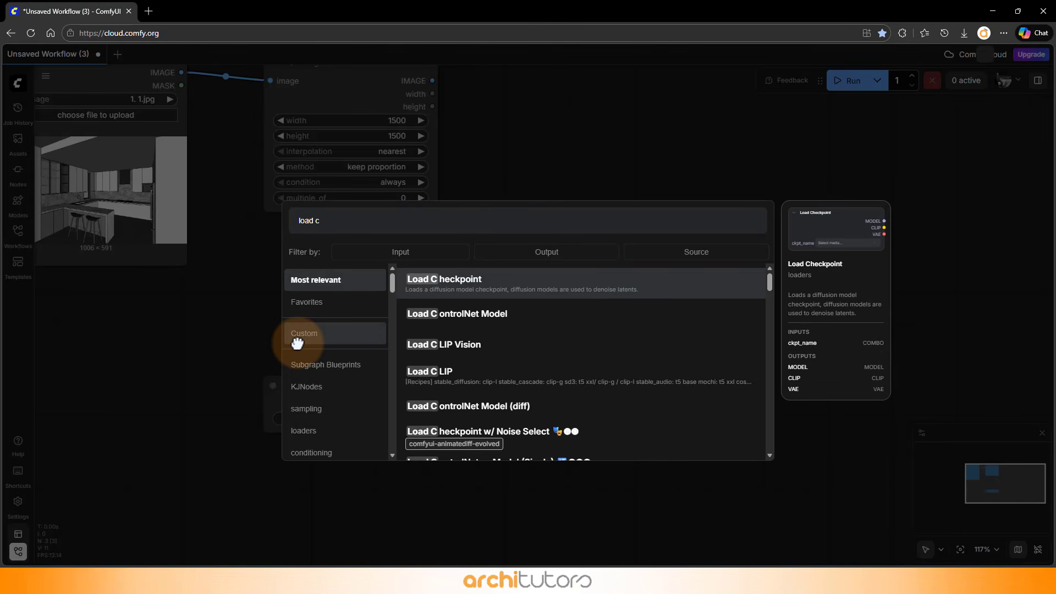
text(l)
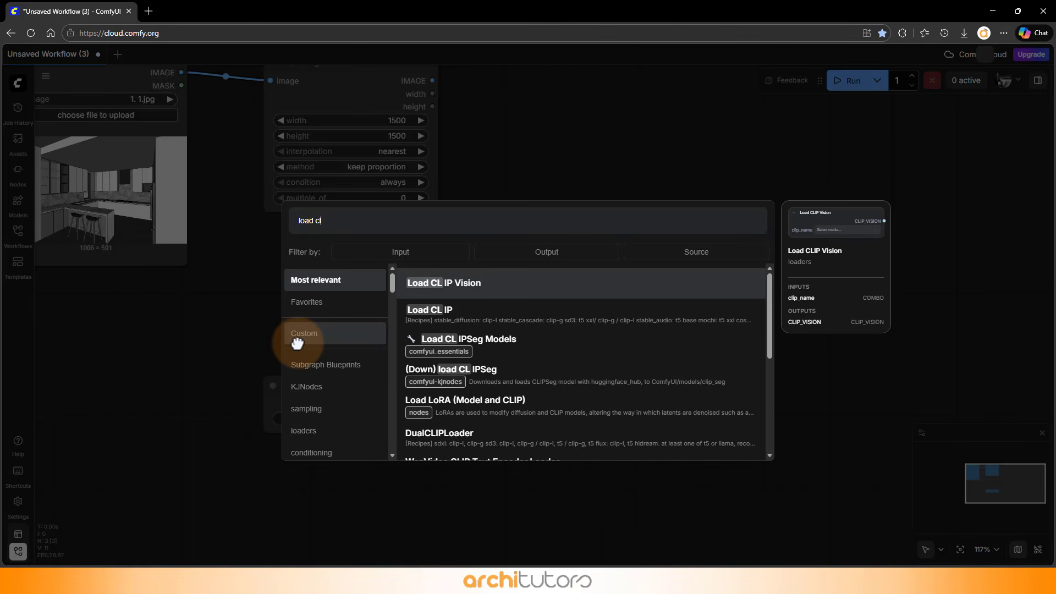
text(ip)
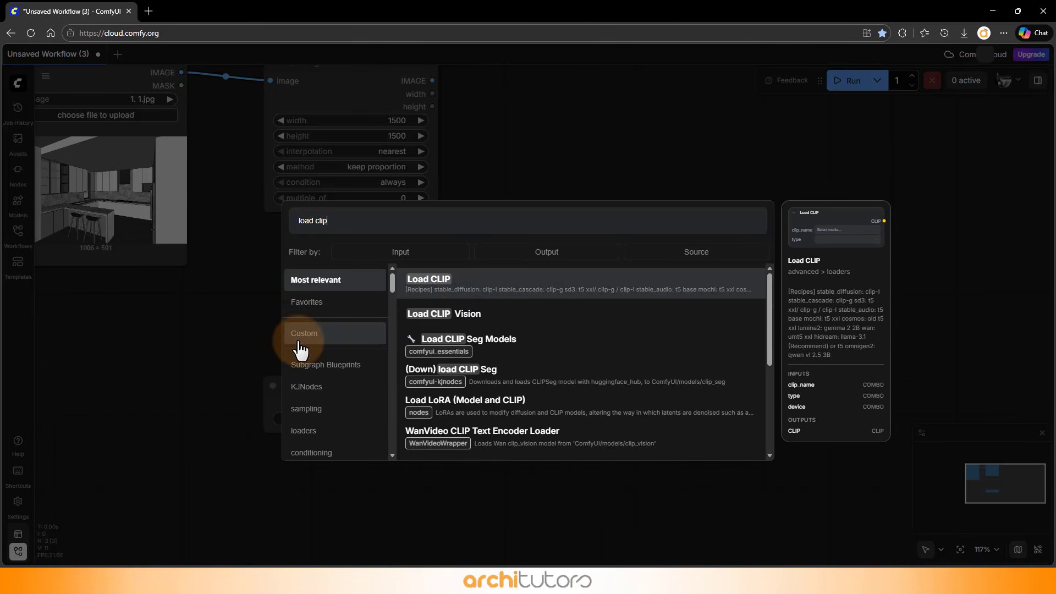
click(496, 292)
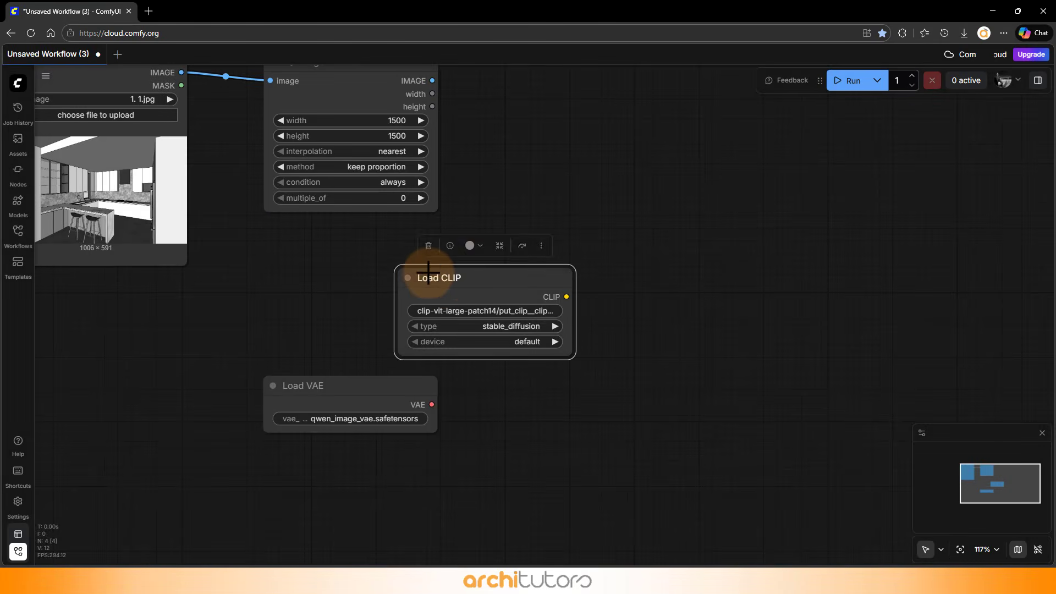
drag(420, 269, 337, 273)
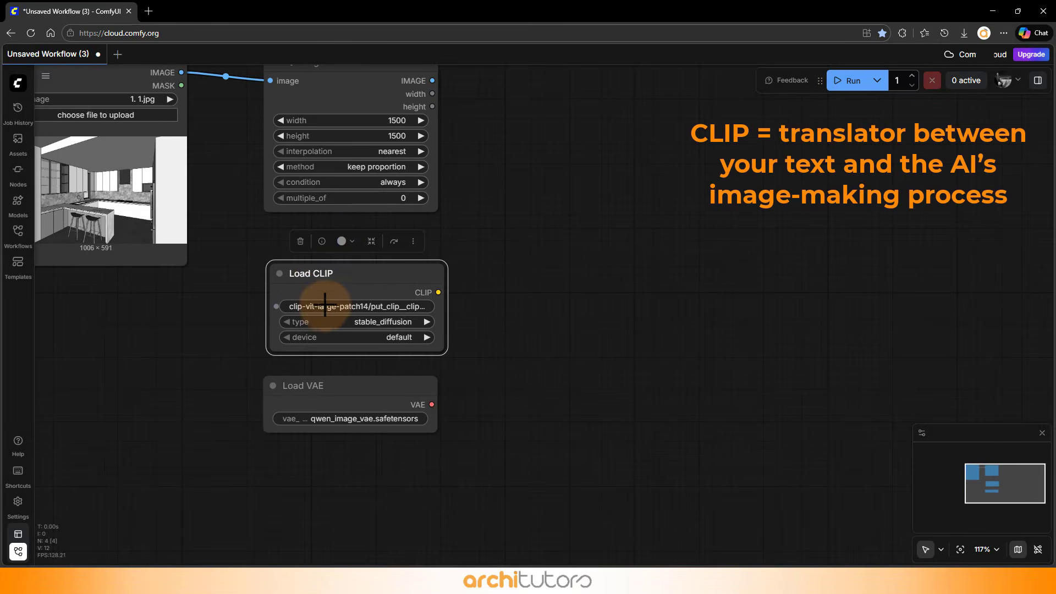
Step: Set the Load CLIP node's type to qwen_image with the default device
click(355, 322)
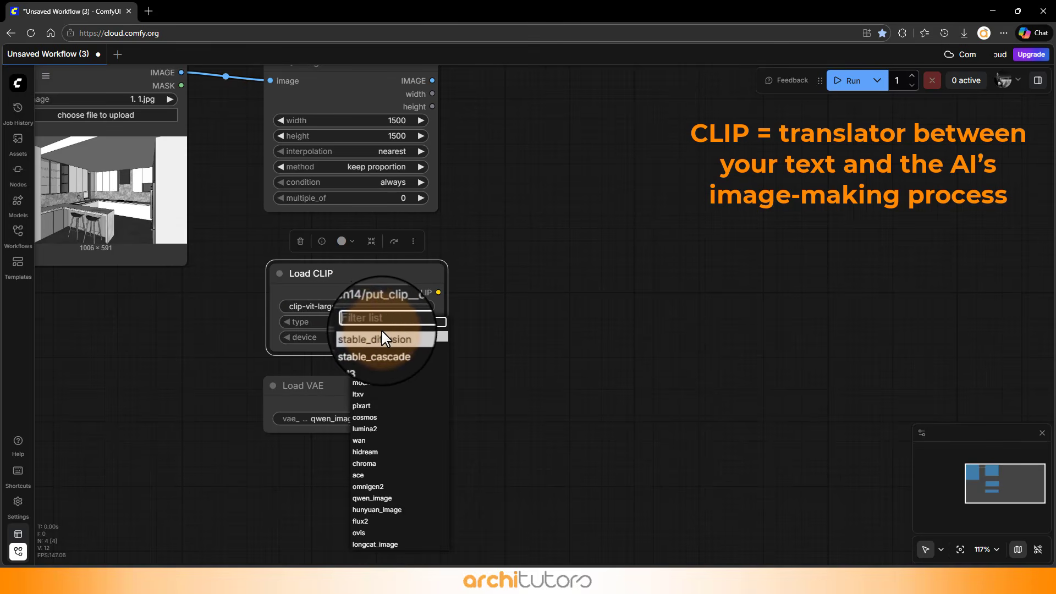
text(qw)
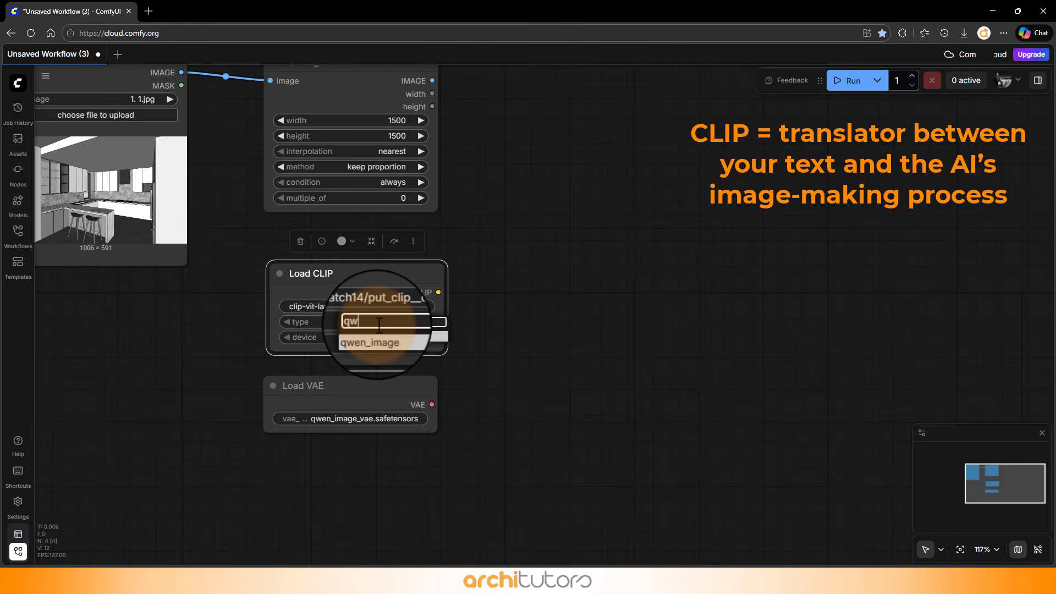
click(369, 343)
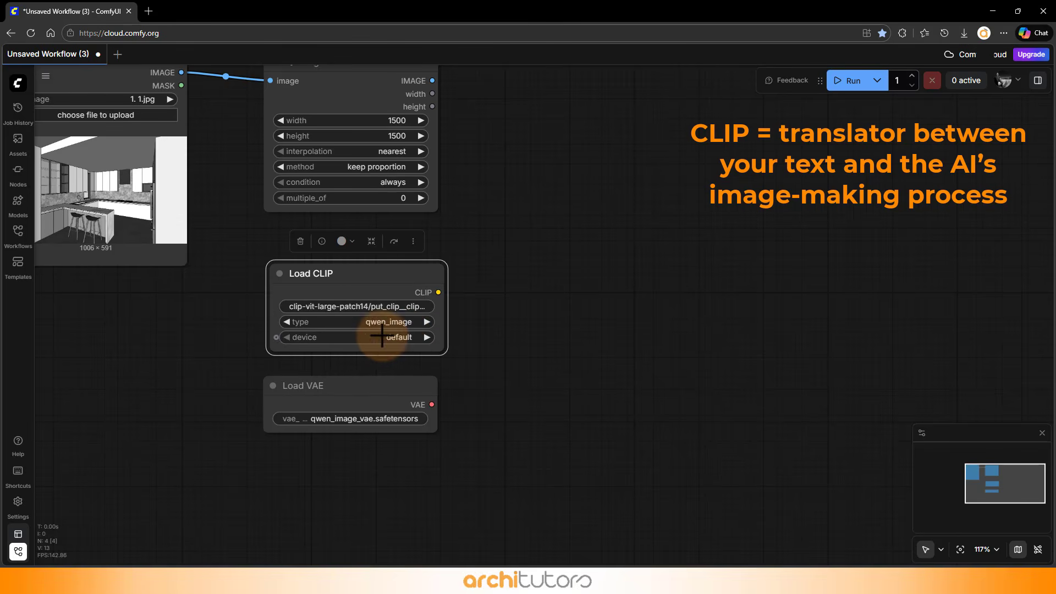
click(406, 336)
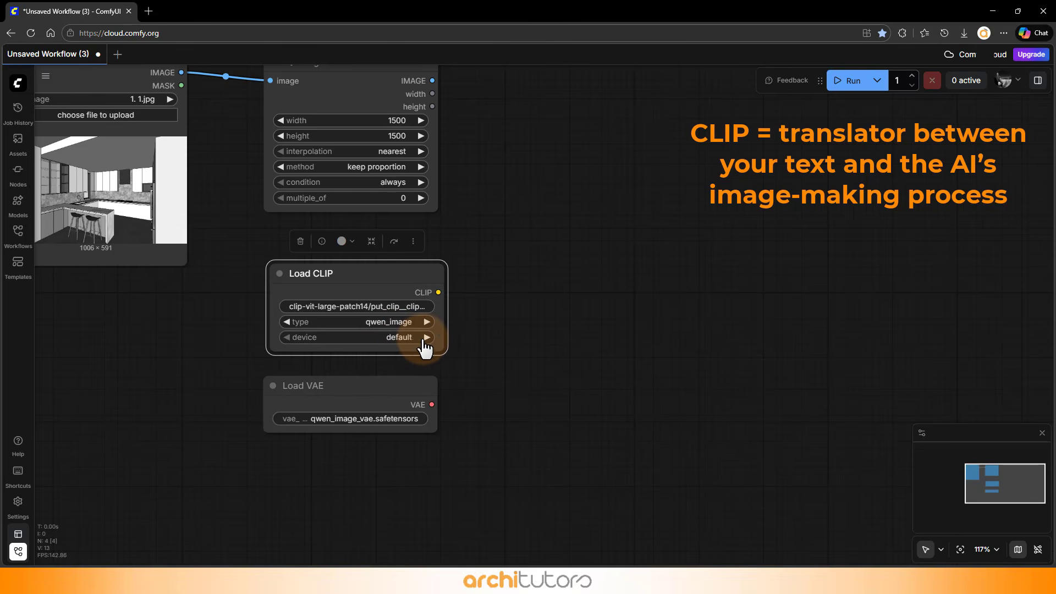
Step: Search the text encoders for qwen and load qwen_2.5_vl_7b_fp8_scaled.safetensors in the Load CLIP node
click(351, 304)
click(107, 117)
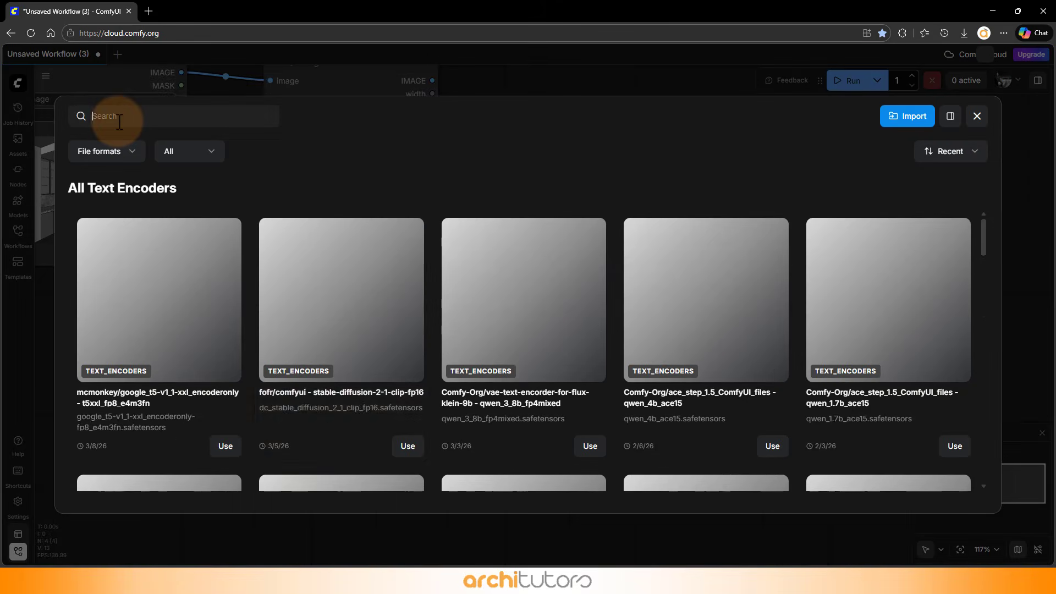
text(qwen)
scroll(803, 316, down, 5)
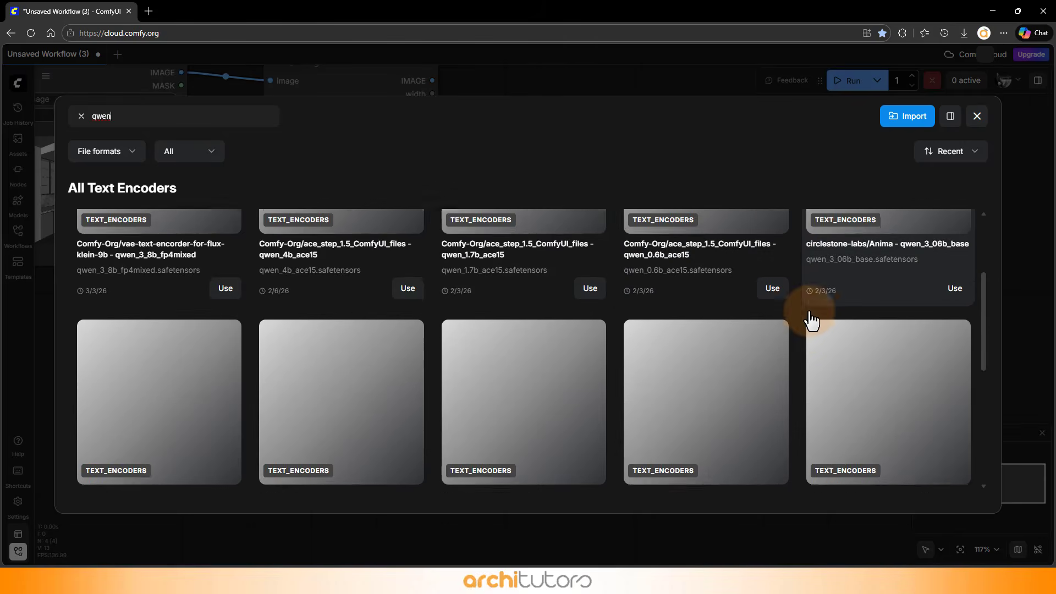
scroll(245, 297, down, 3)
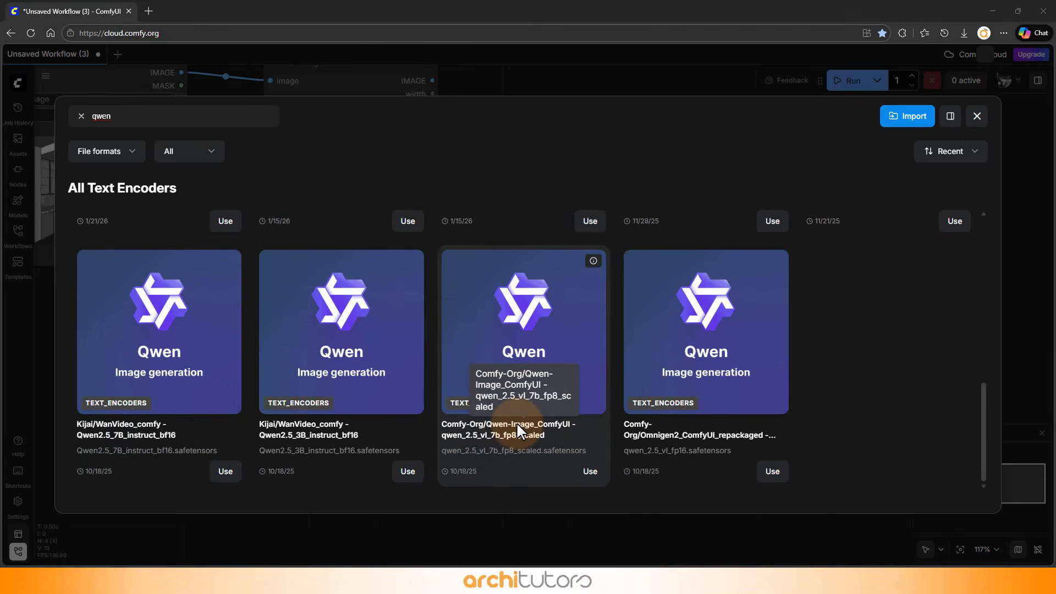
click(589, 471)
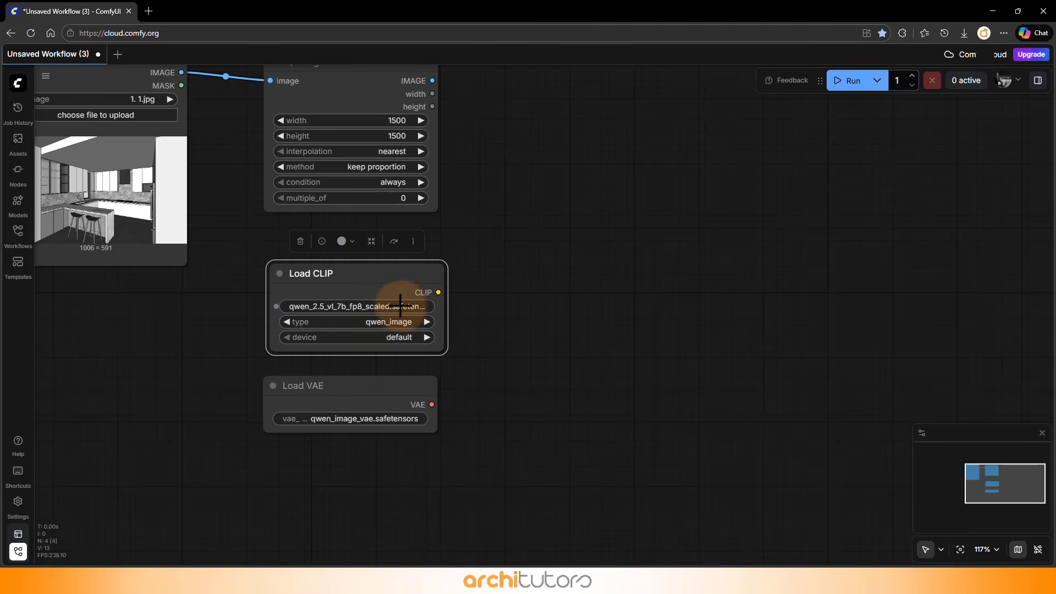
Step: Add a TextEncodeQwenImageEditPlus node and place it to the right of the Image Resize node
scroll(403, 305, down, 2)
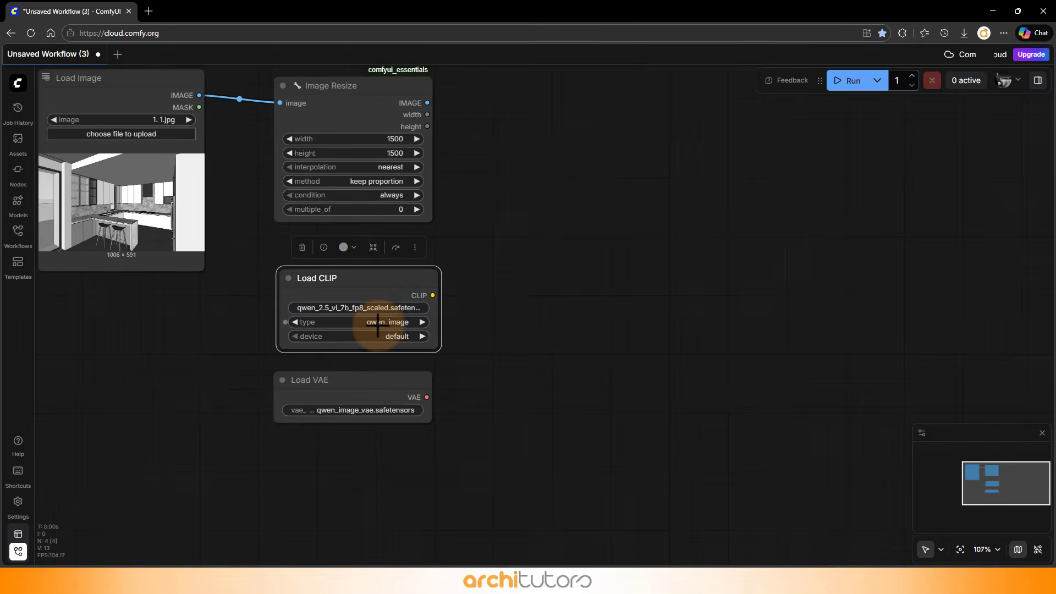
drag(523, 259, 443, 335)
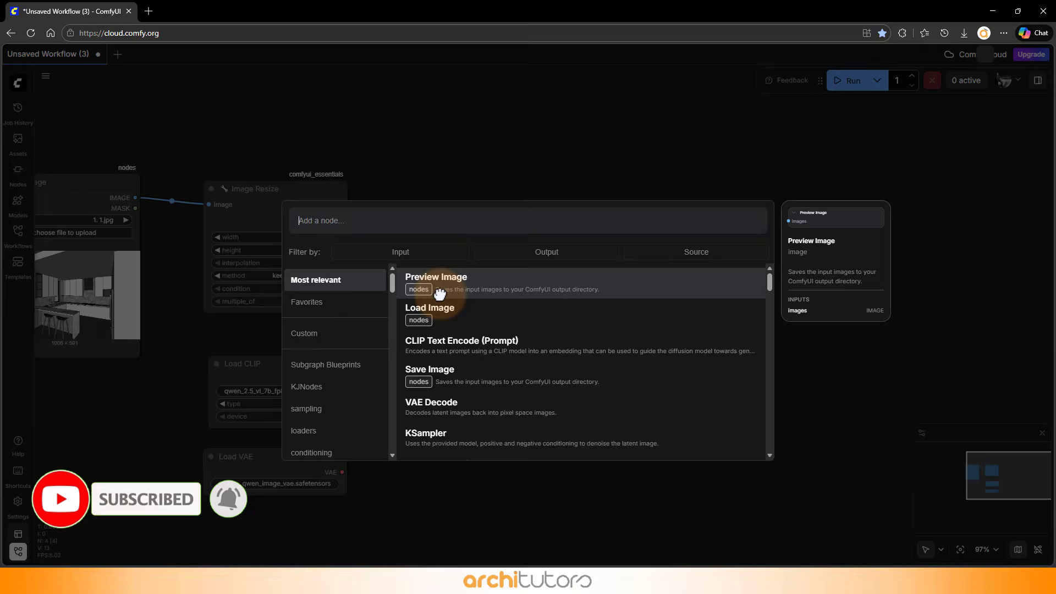
double_click(440, 292)
text(tex)
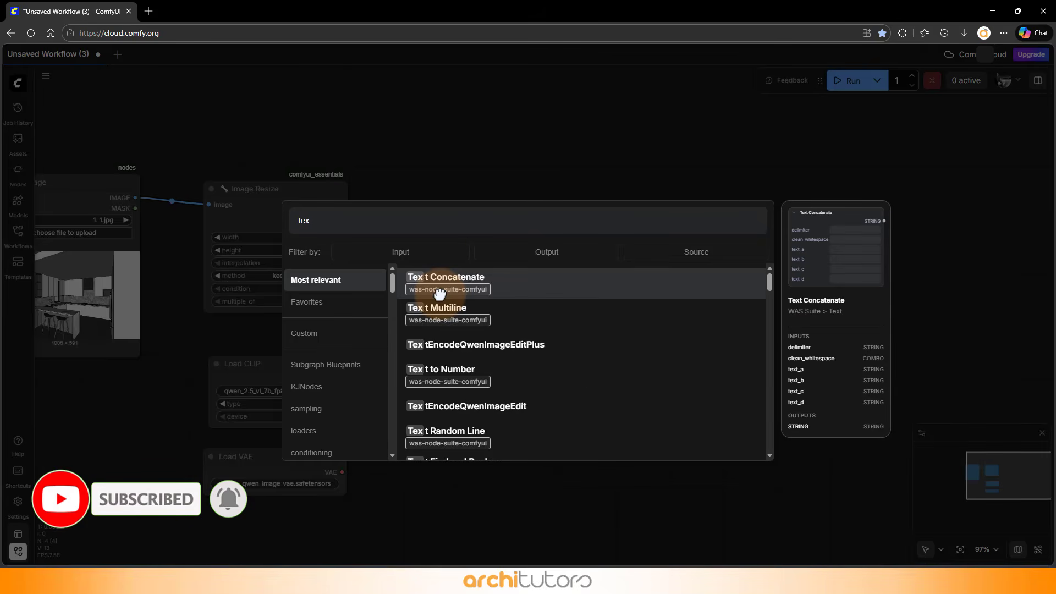
text(te)
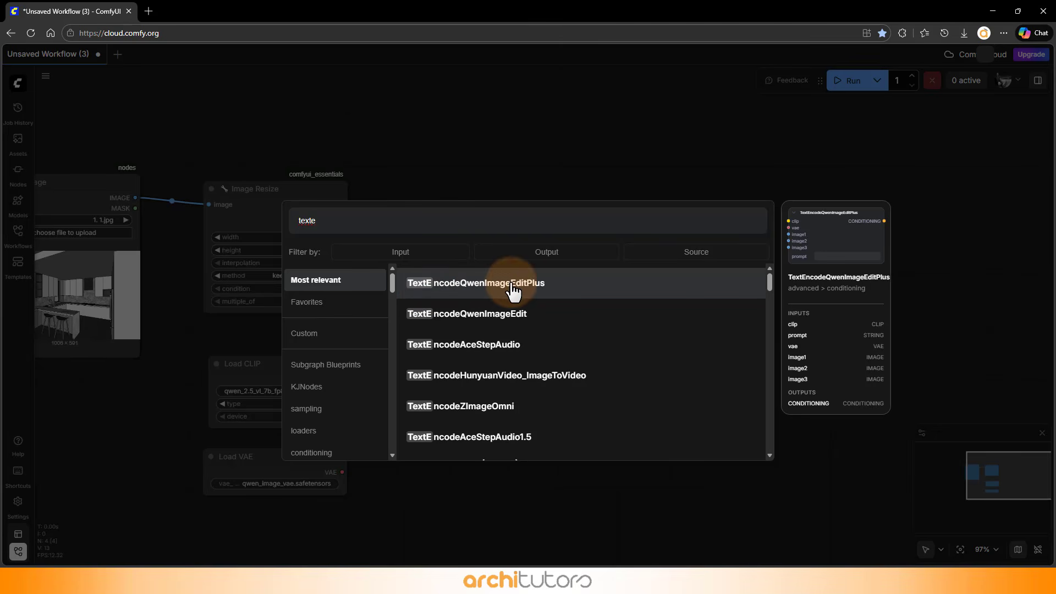
click(484, 283)
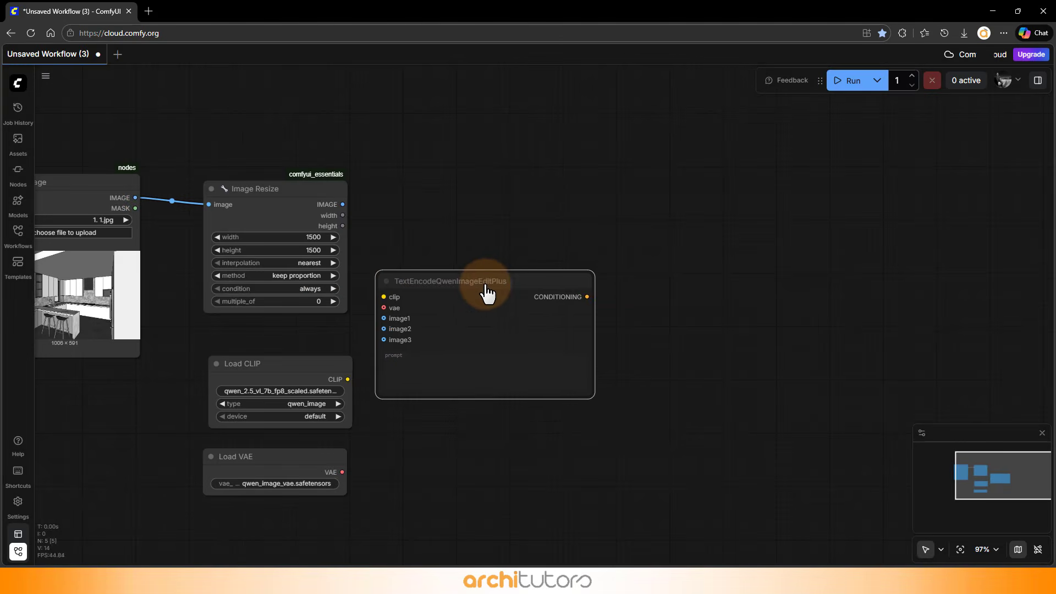
drag(488, 295, 530, 233)
Step: Connect the Load CLIP, Load VAE and Image Resize IMAGE outputs to the clip, vae and image1 inputs of TextEncodeQwenImageEditPlus
scroll(302, 224, up, 2)
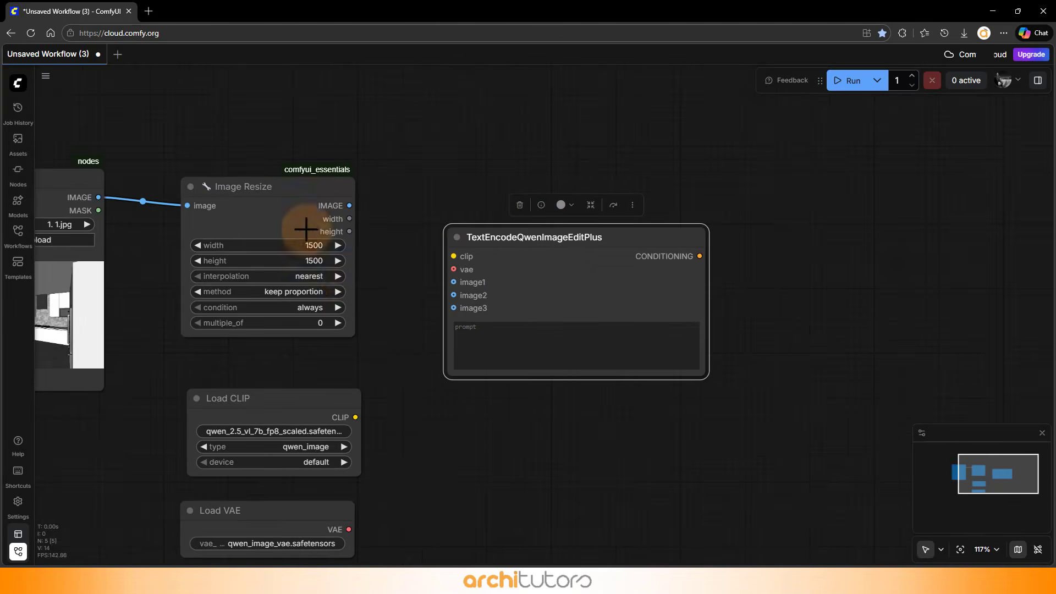
scroll(396, 311, up, 1)
drag(396, 313, 437, 248)
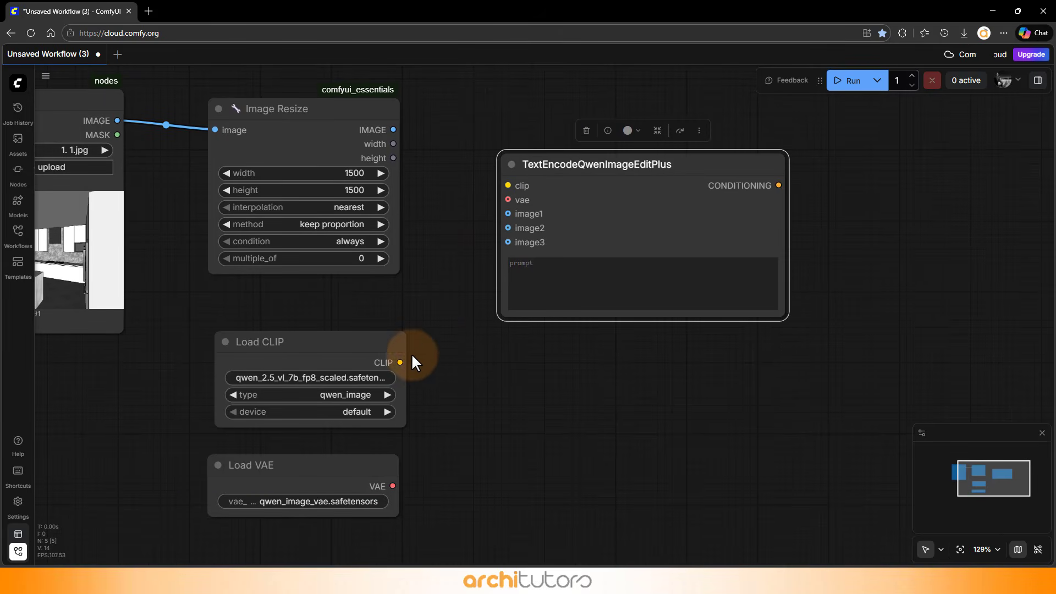
drag(400, 362, 466, 218)
drag(493, 178, 503, 181)
drag(392, 485, 507, 200)
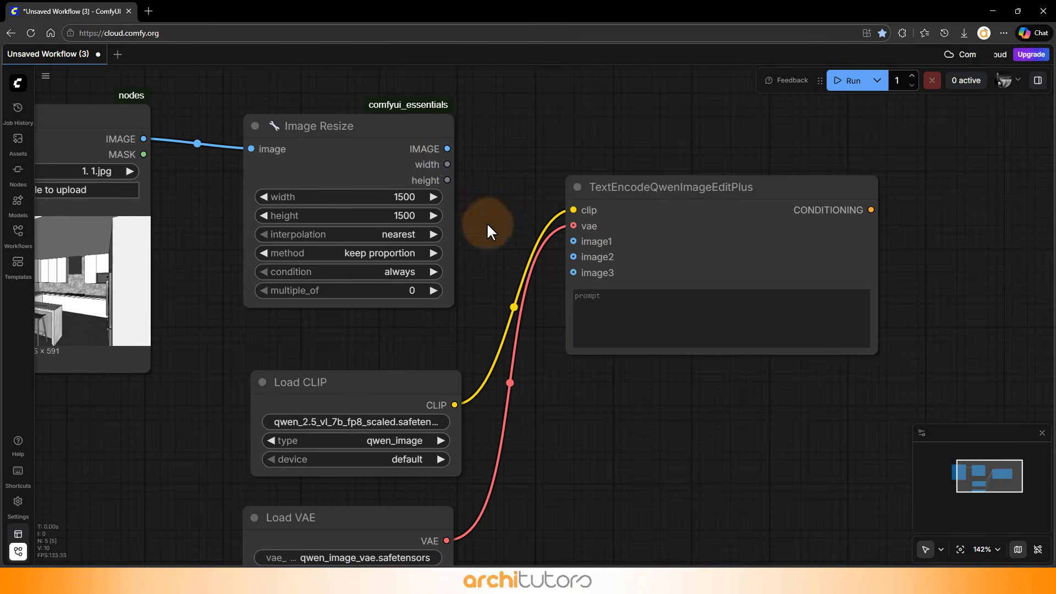
drag(446, 144, 580, 240)
drag(680, 264, 693, 265)
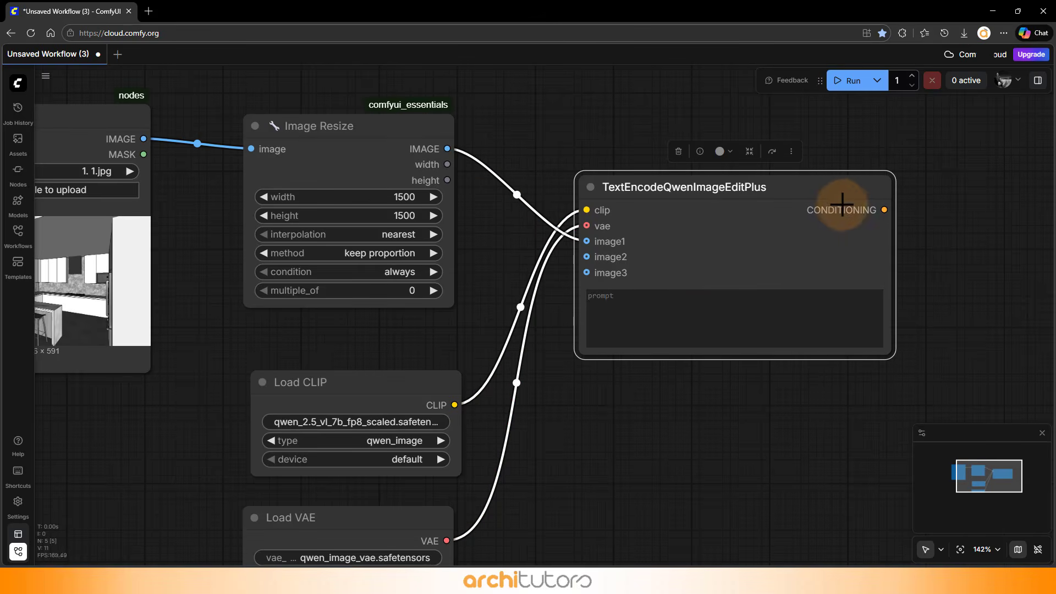
Step: Add a KSampler node and place it to the right of TextEncodeQwenImageEditPlus, slightly lower
scroll(352, 271, down, 3)
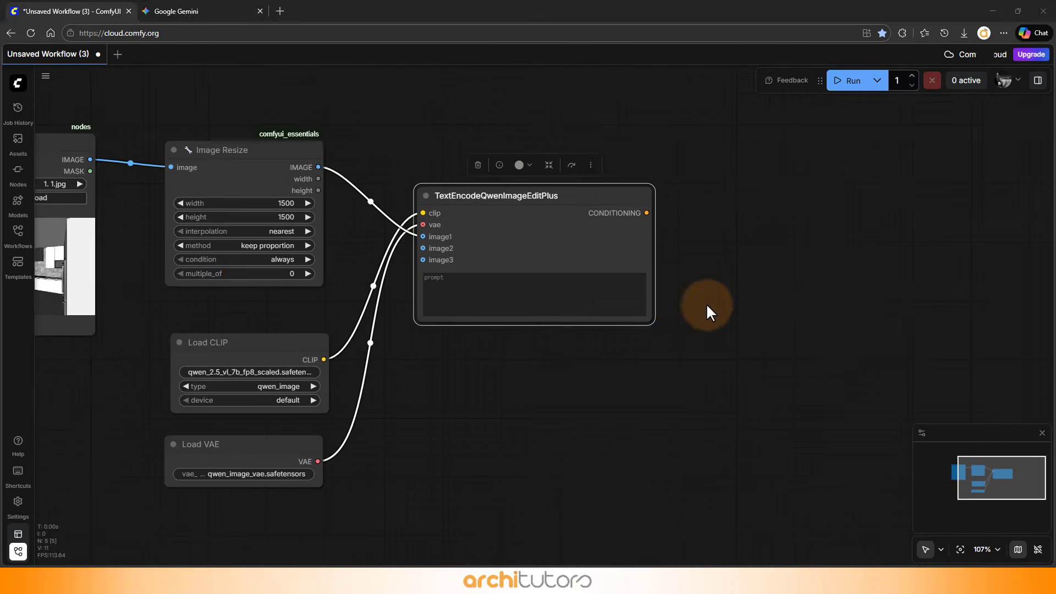
drag(706, 304, 606, 270)
double_click(606, 319)
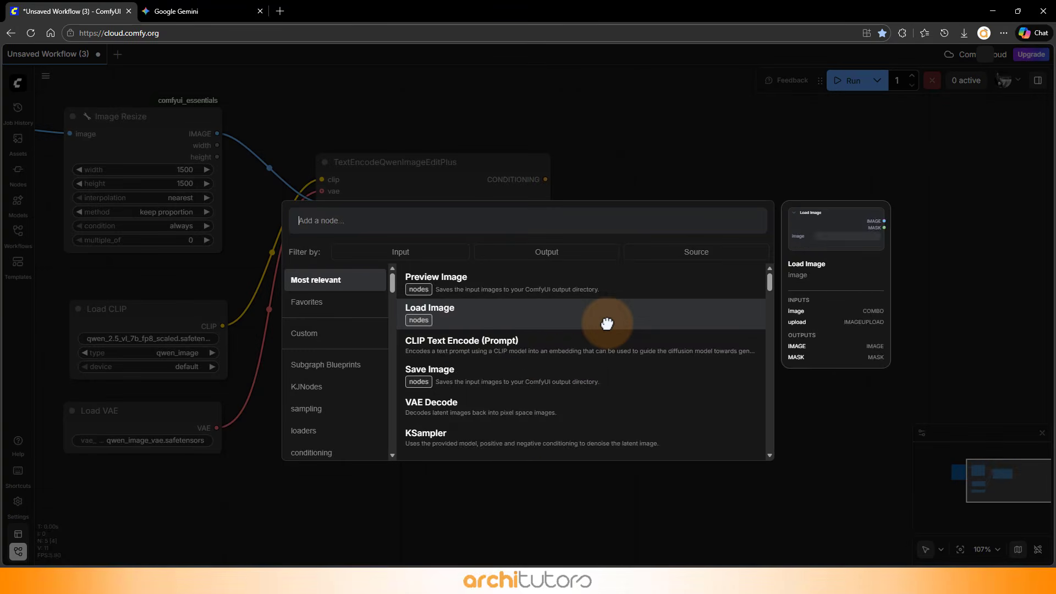
text(k)
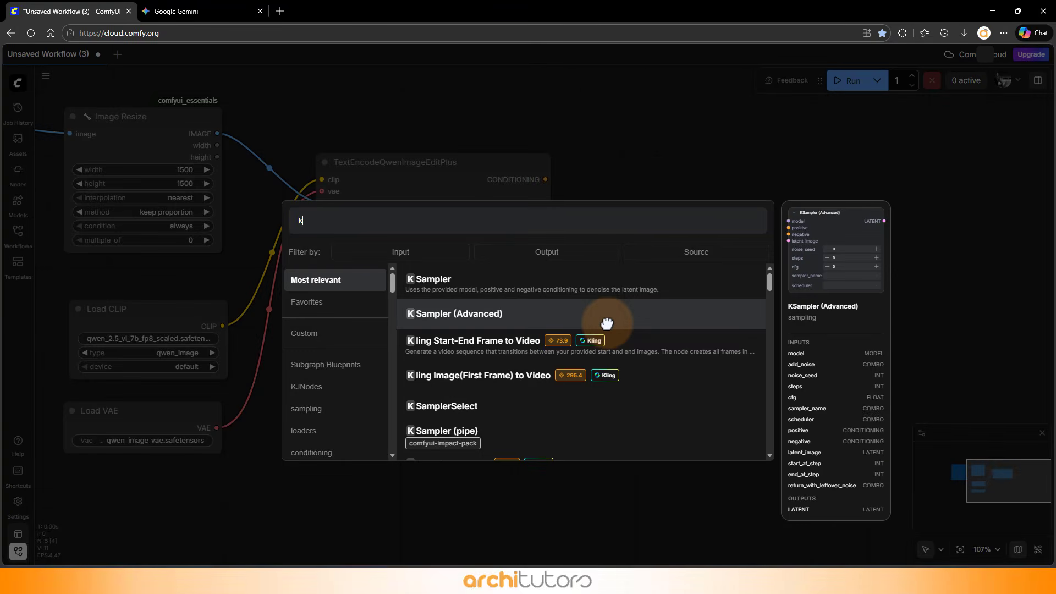
click(433, 284)
drag(556, 275, 724, 266)
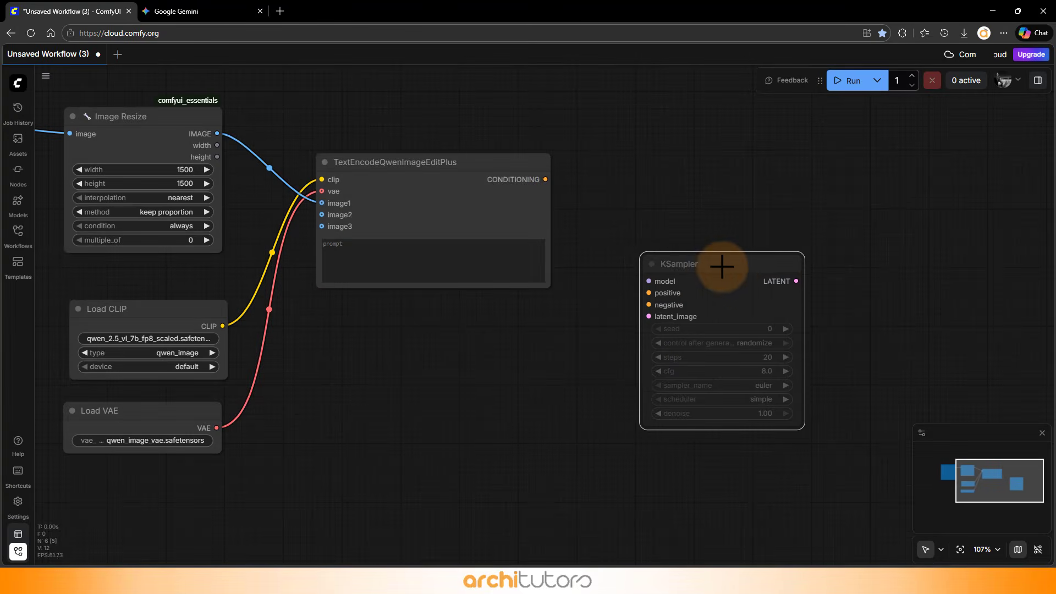
Step: Add a ConditioningZeroOut node and place it above KSampler, beside the text encode node's conditioning output
scroll(577, 228, up, 1)
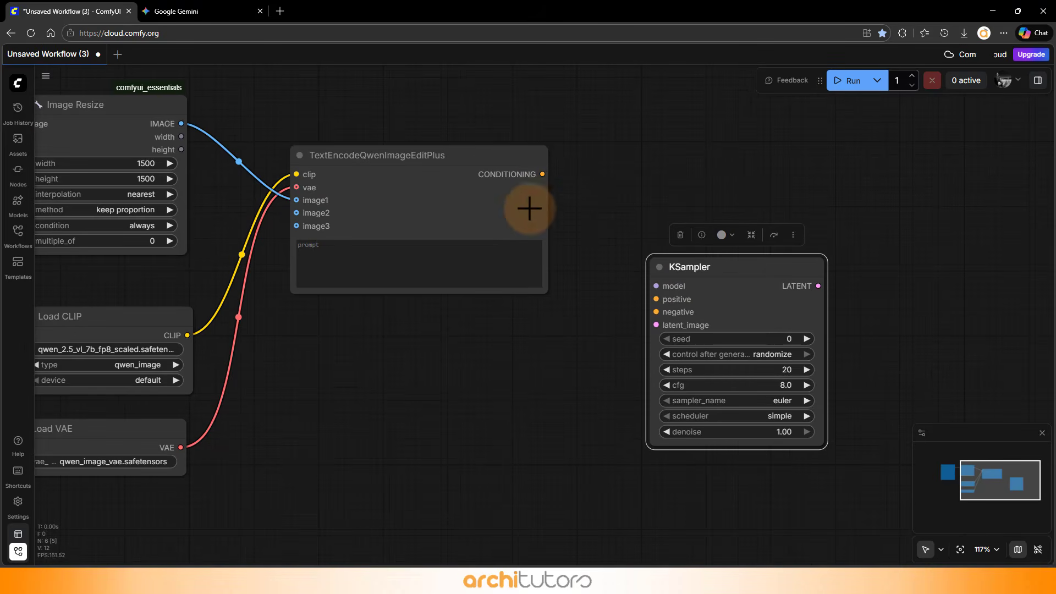
double_click(592, 174)
text(co)
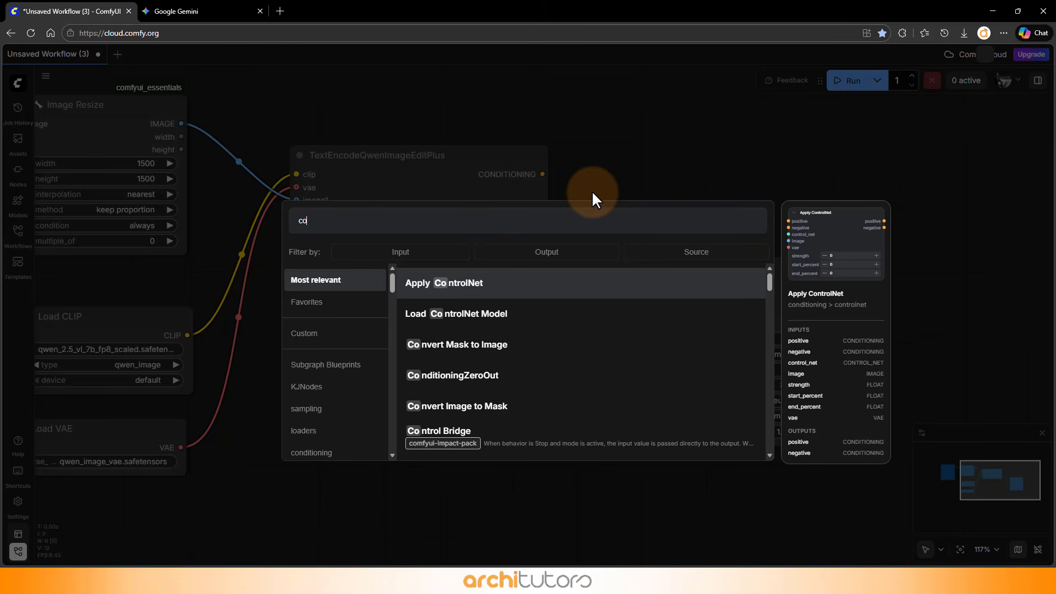
text(nditio)
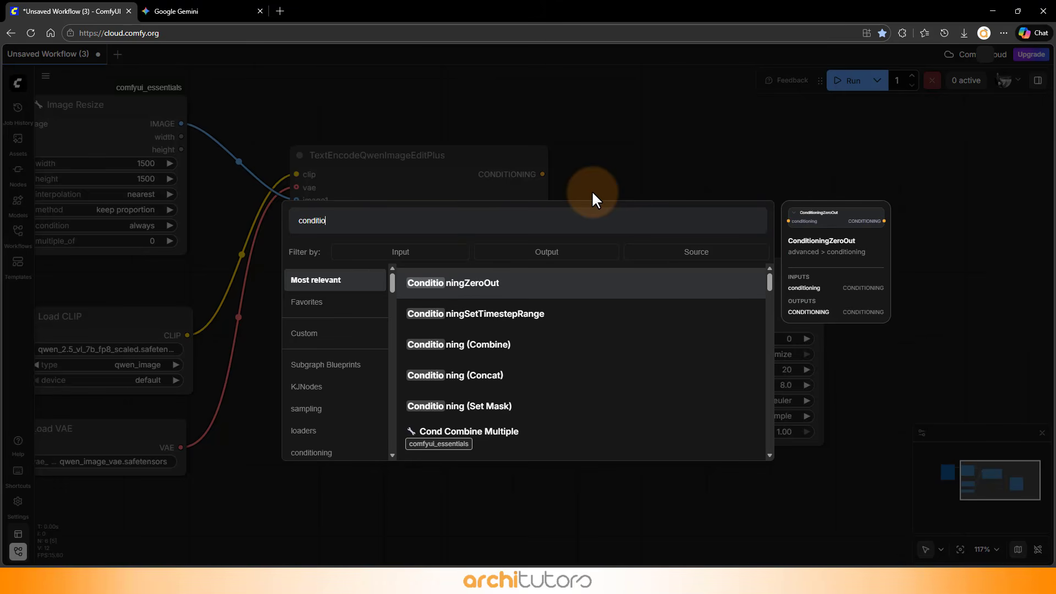
click(487, 286)
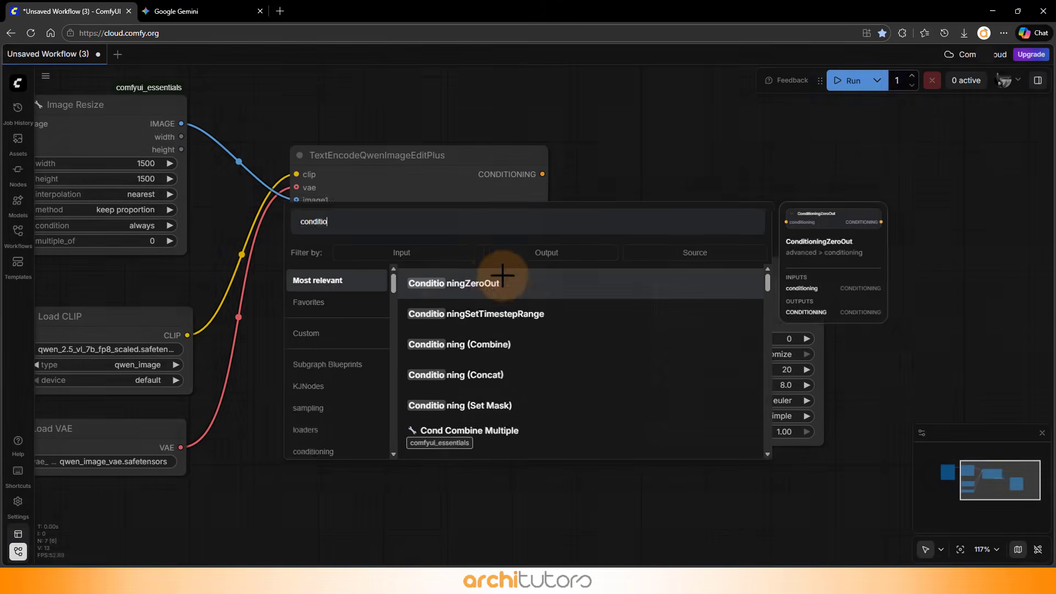
click(648, 171)
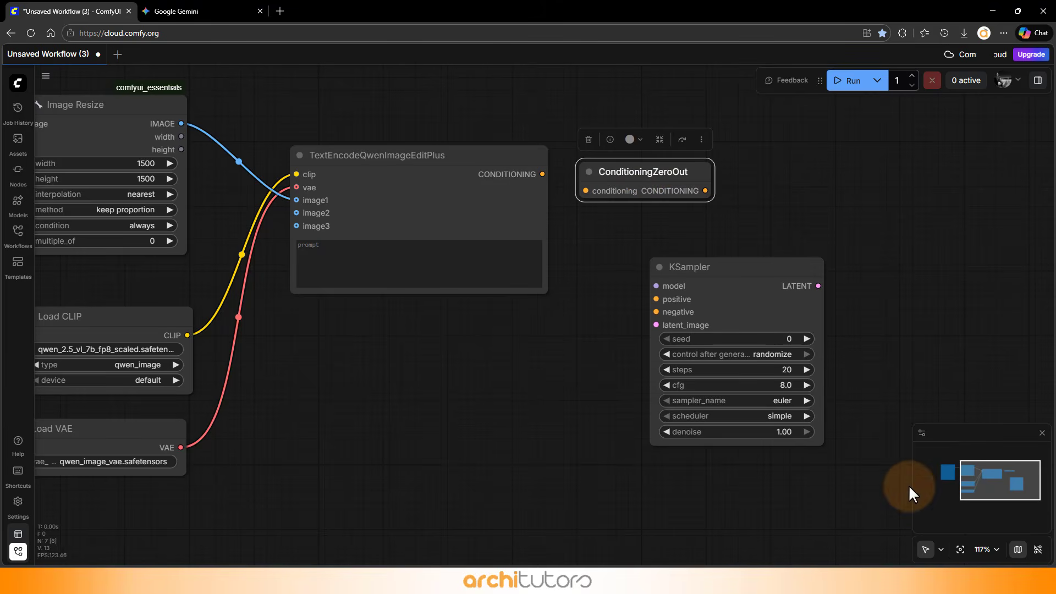
Step: Connect the text encode conditioning to KSampler's positive input and, through ConditioningZeroOut, to its negative input, moving KSampler further right
drag(542, 174, 655, 298)
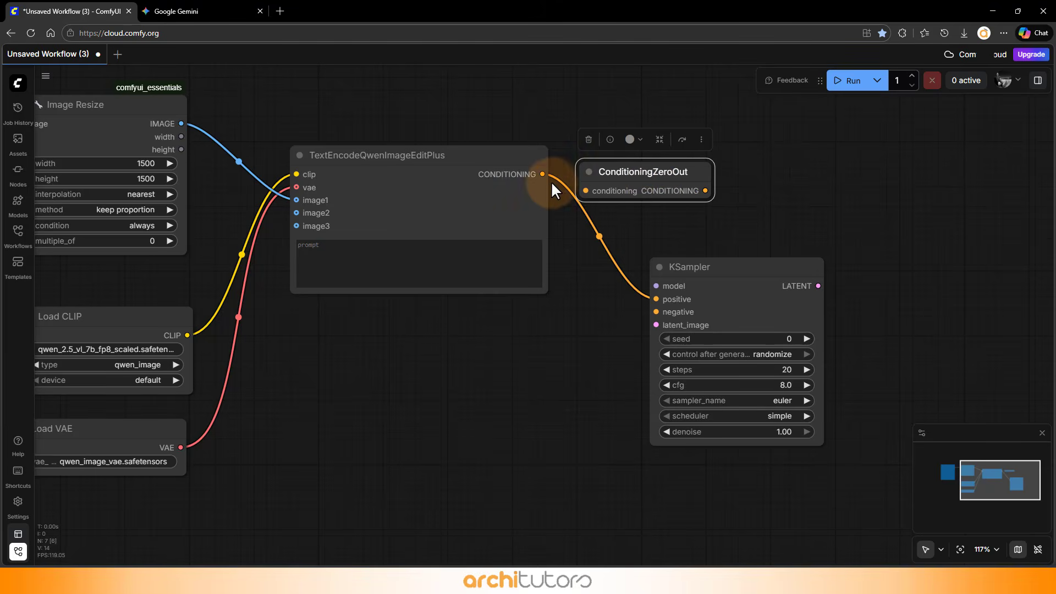
drag(543, 174, 592, 177)
drag(639, 180, 647, 173)
drag(722, 275, 783, 268)
drag(729, 183, 692, 243)
drag(707, 304, 709, 305)
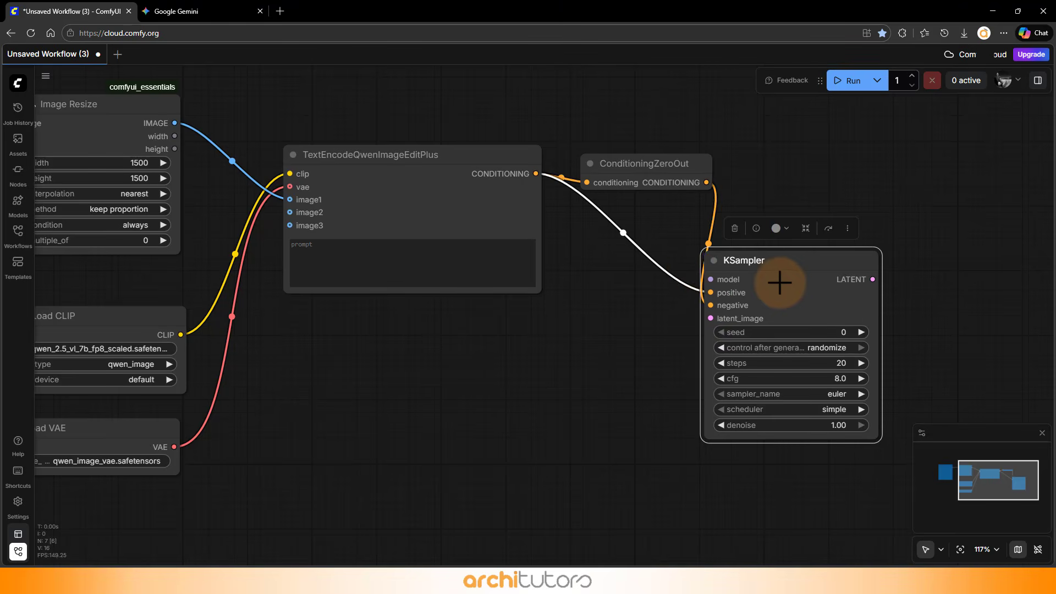
drag(780, 282, 803, 283)
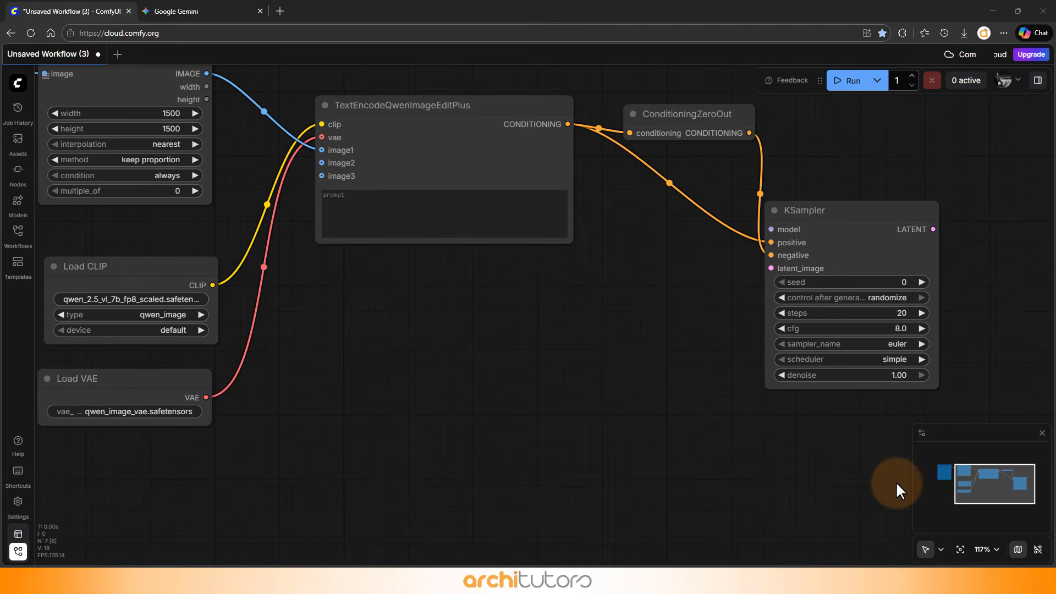
Step: Add a VAE Encode node below the text encode node and connect Load VAE and the Image Resize IMAGE output to its inputs
text(ae)
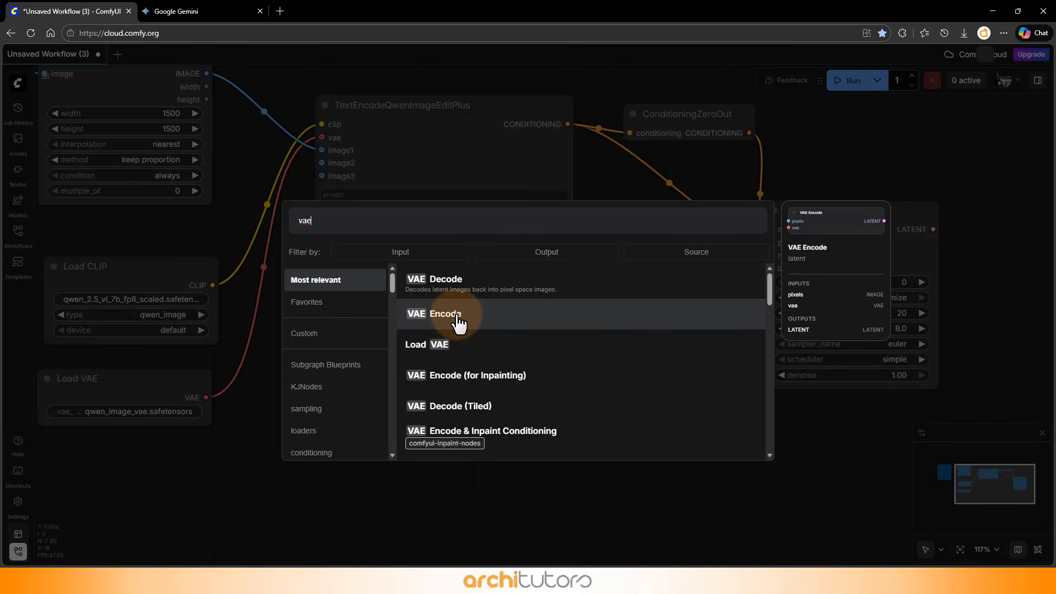
click(458, 321)
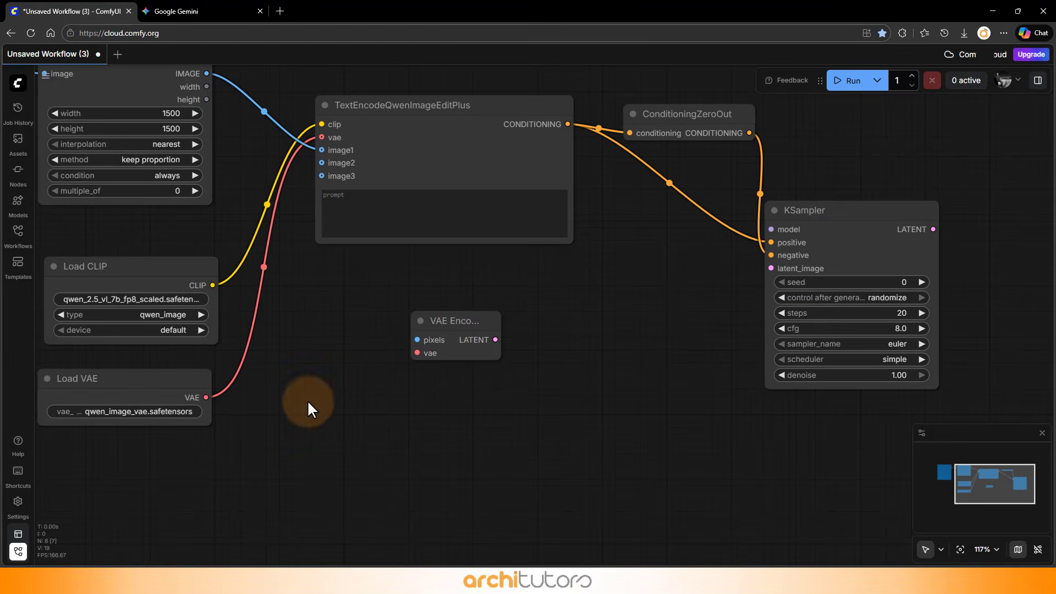
drag(206, 397, 422, 355)
drag(207, 74, 271, 191)
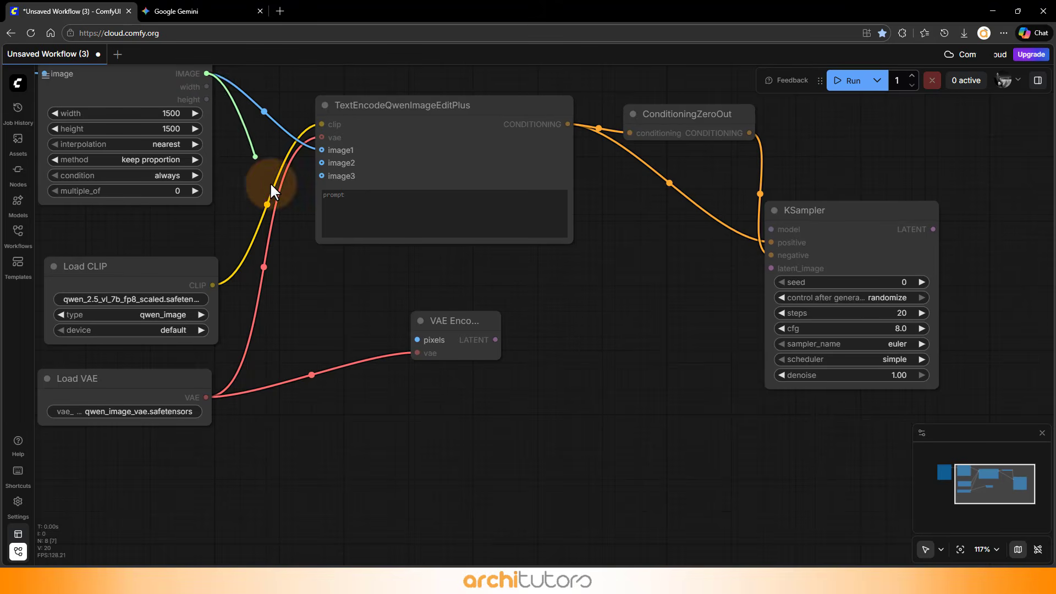
drag(415, 325, 420, 336)
drag(451, 336, 440, 360)
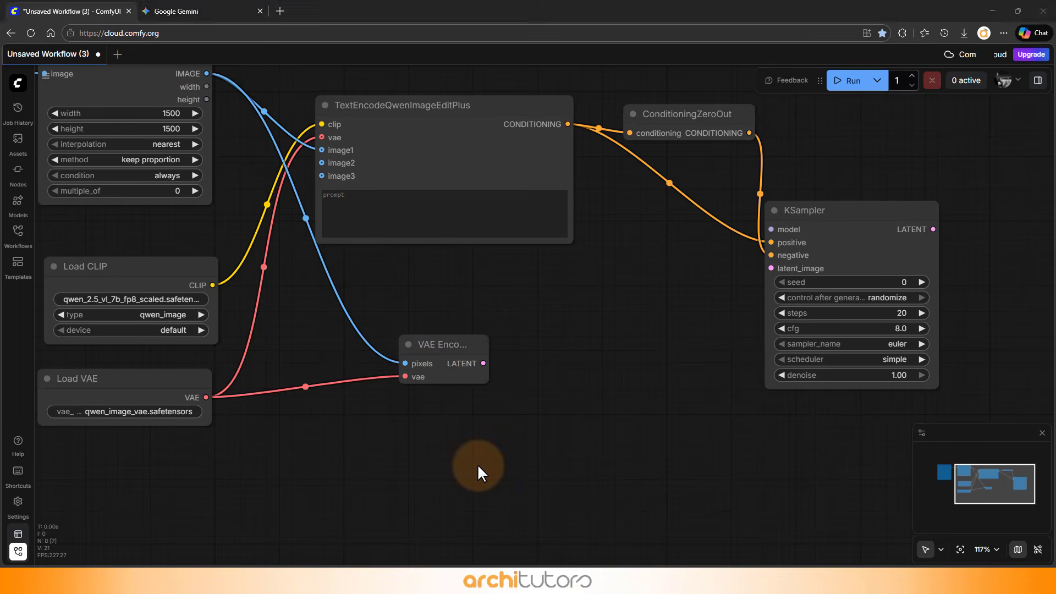
Step: Add a Load LoRA node and place it below the VAE Encode node
drag(477, 463, 477, 466)
double_click(477, 466)
text(load)
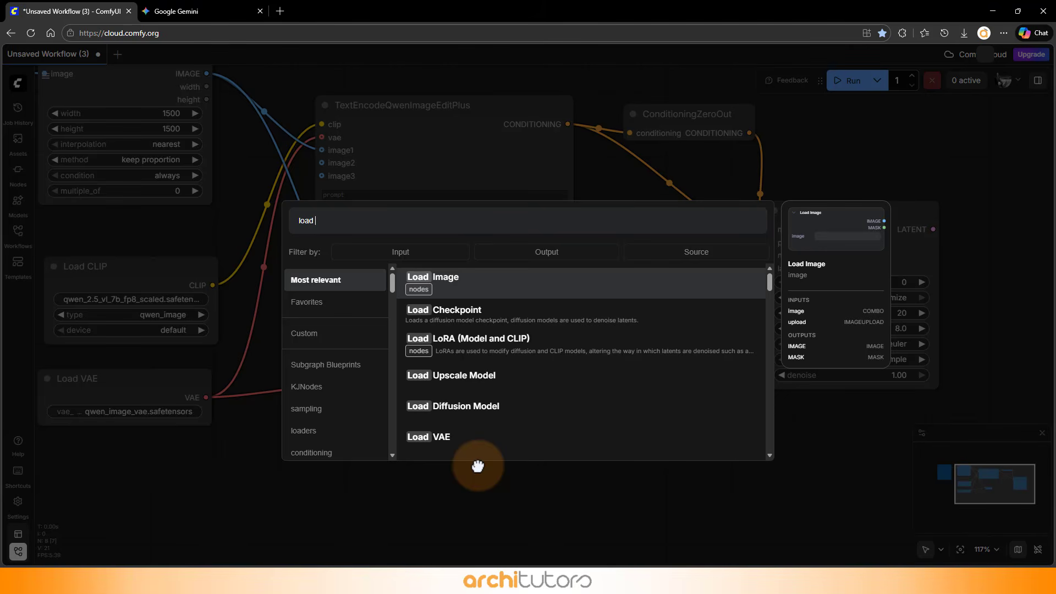
text( lo)
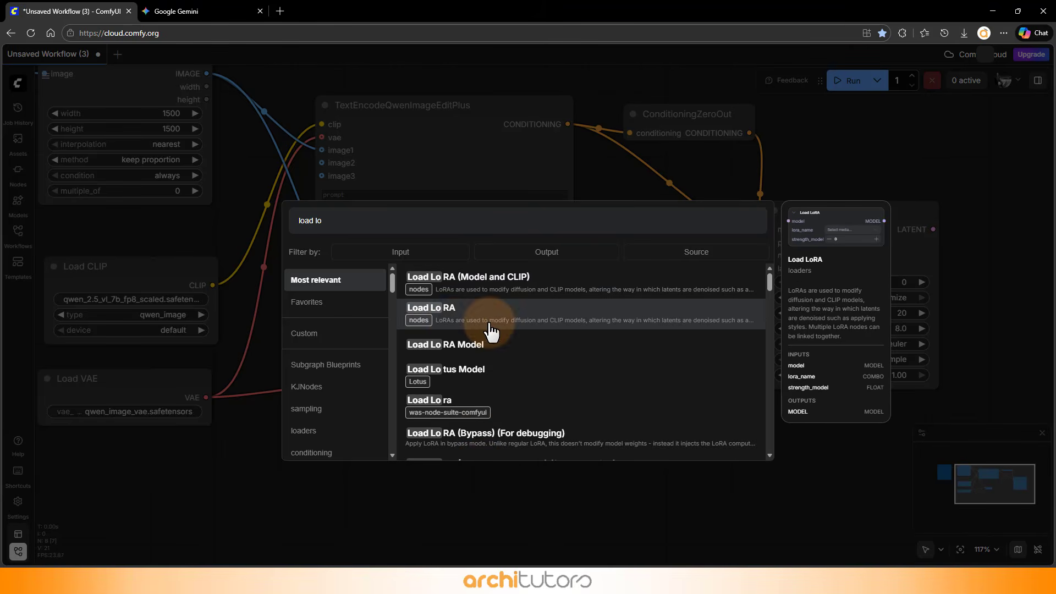
click(473, 324)
drag(483, 325, 517, 448)
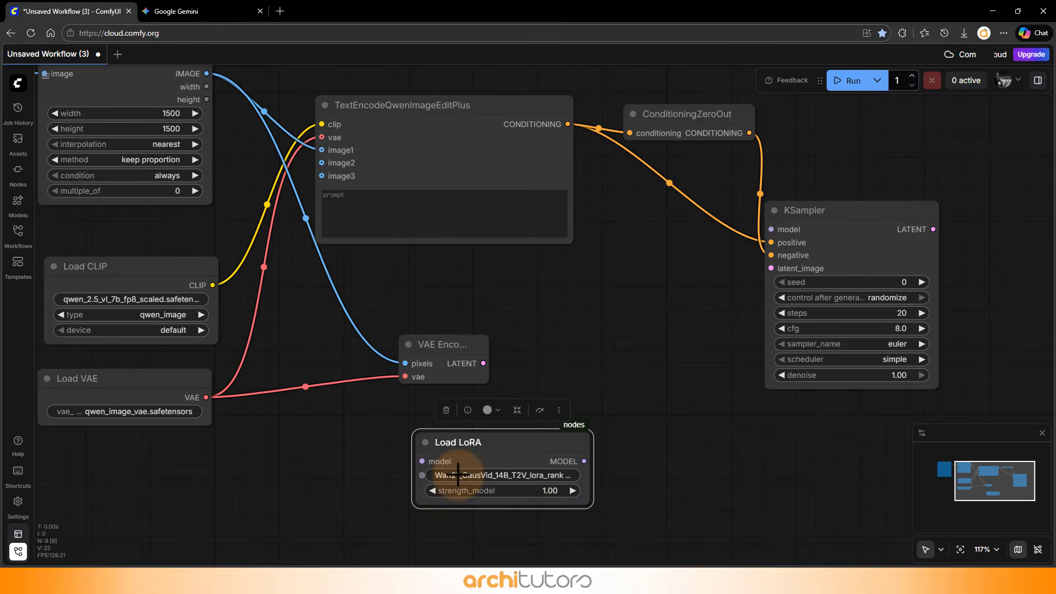
click(518, 474)
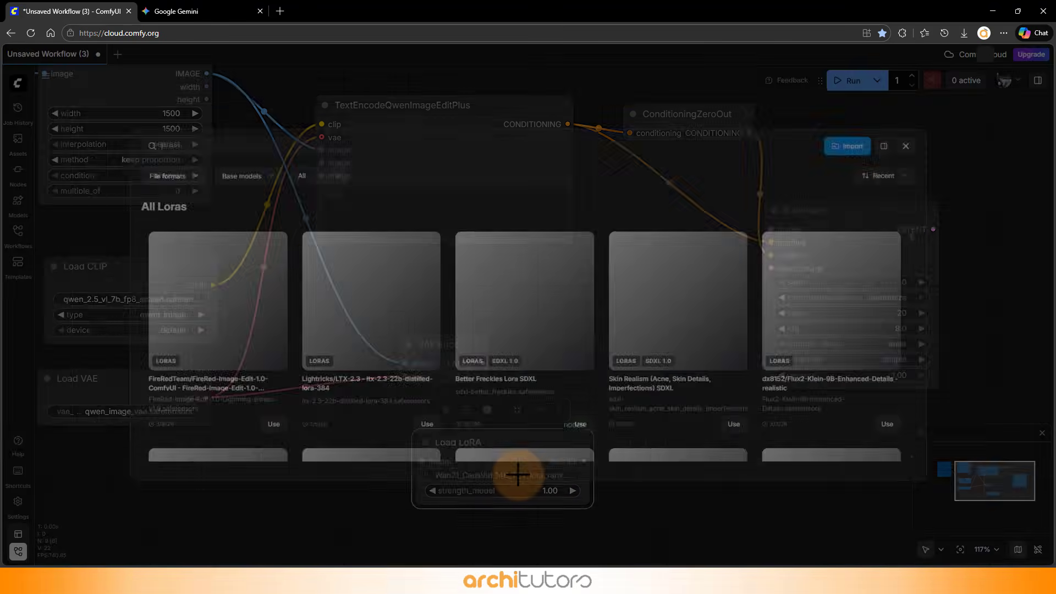
click(977, 116)
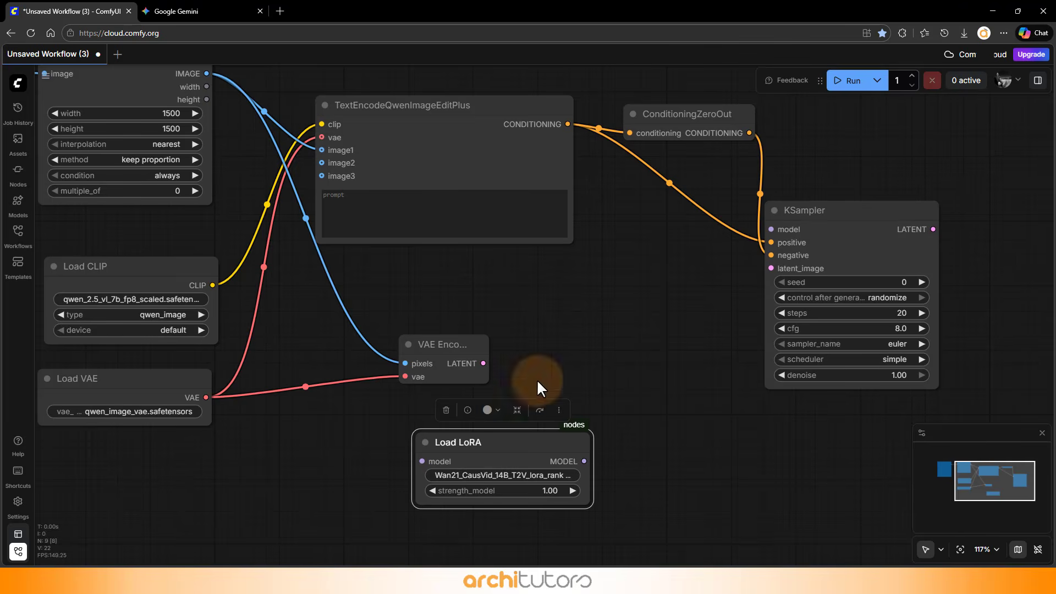
Step: Add a Load Diffusion Model node beside Load LoRA, below the Load VAE node
double_click(262, 480)
text(load)
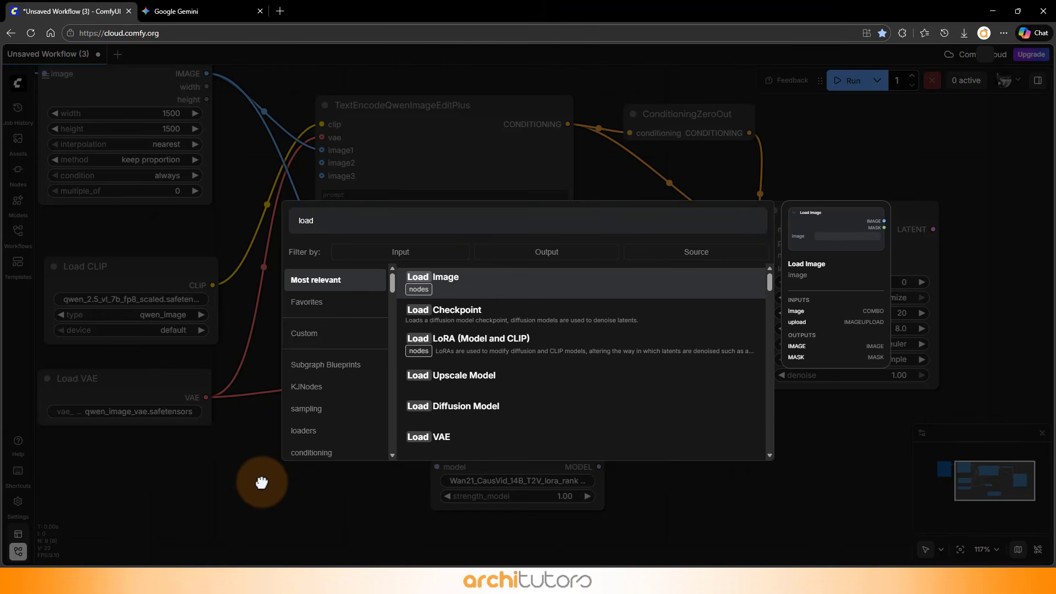
text( diffu)
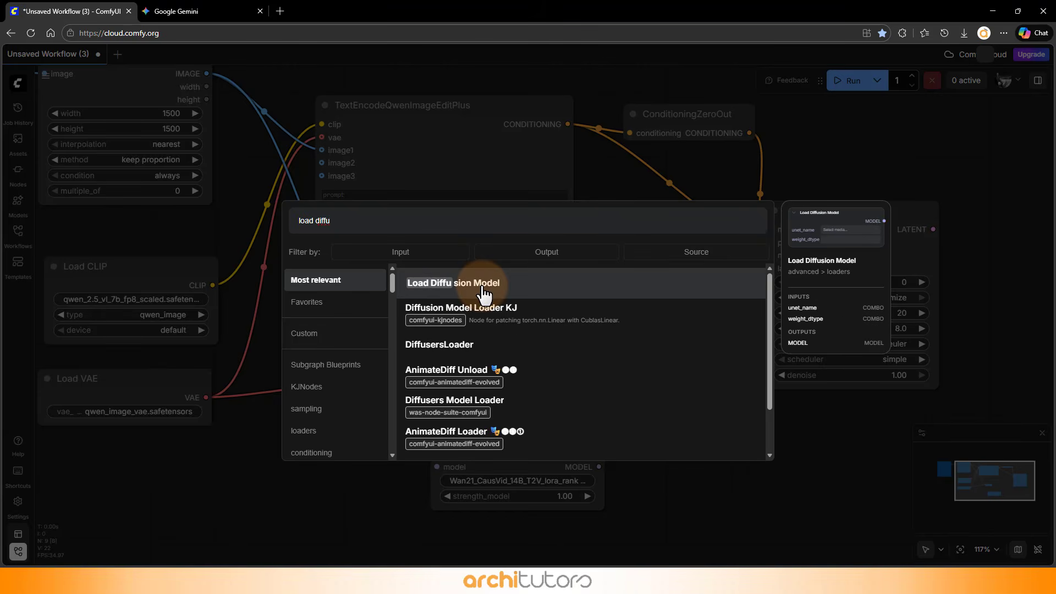
click(484, 295)
click(313, 476)
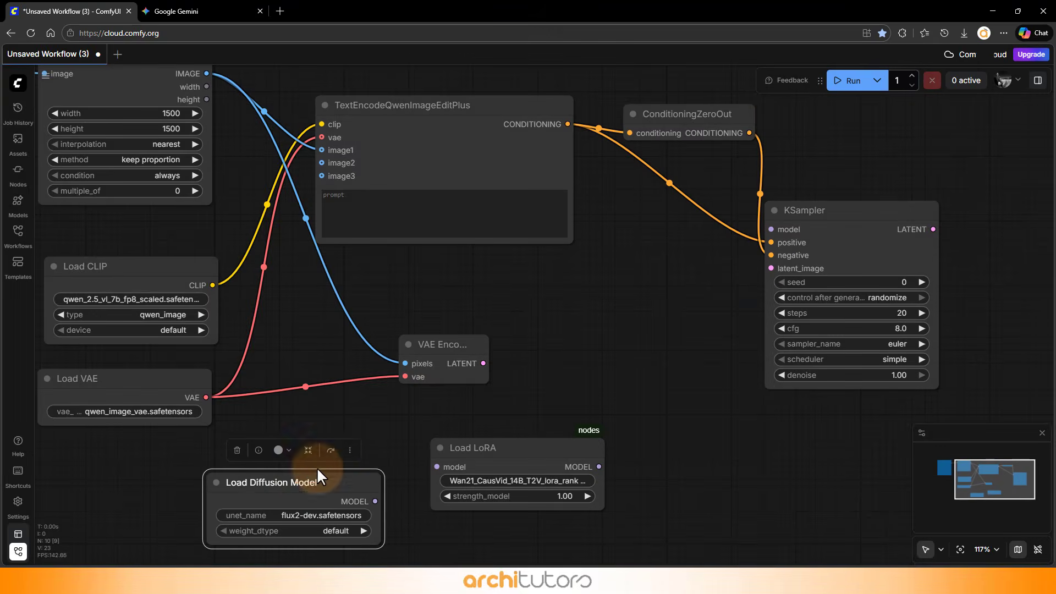
Step: Search the LoRA library for qwen and set Load LoRA to Qwen-Image-2512-Lightning-4steps-V1.0-fp32.safetensors
drag(539, 482, 489, 440)
click(485, 440)
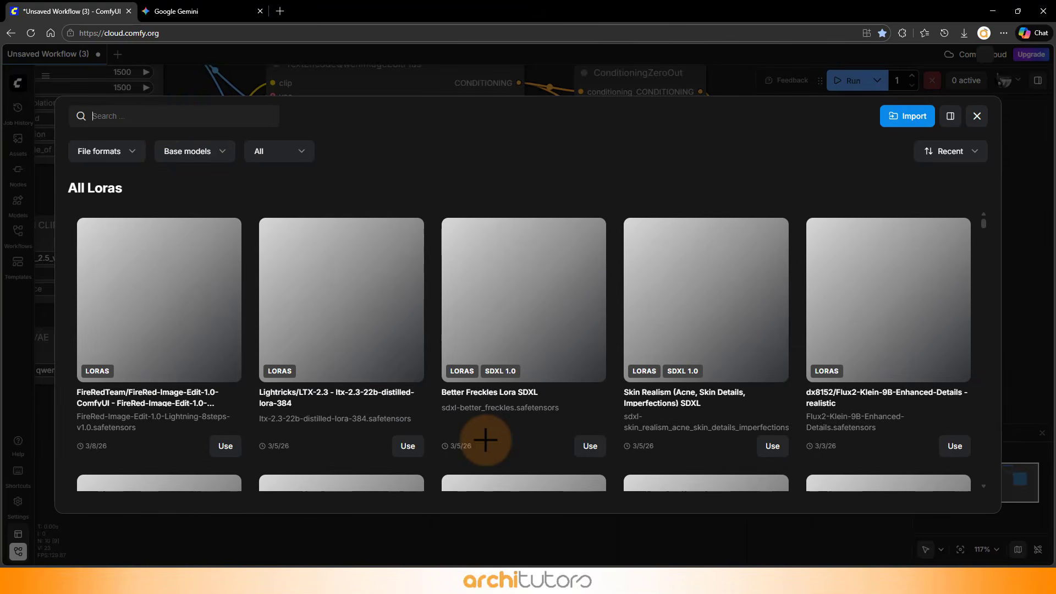
text(qw)
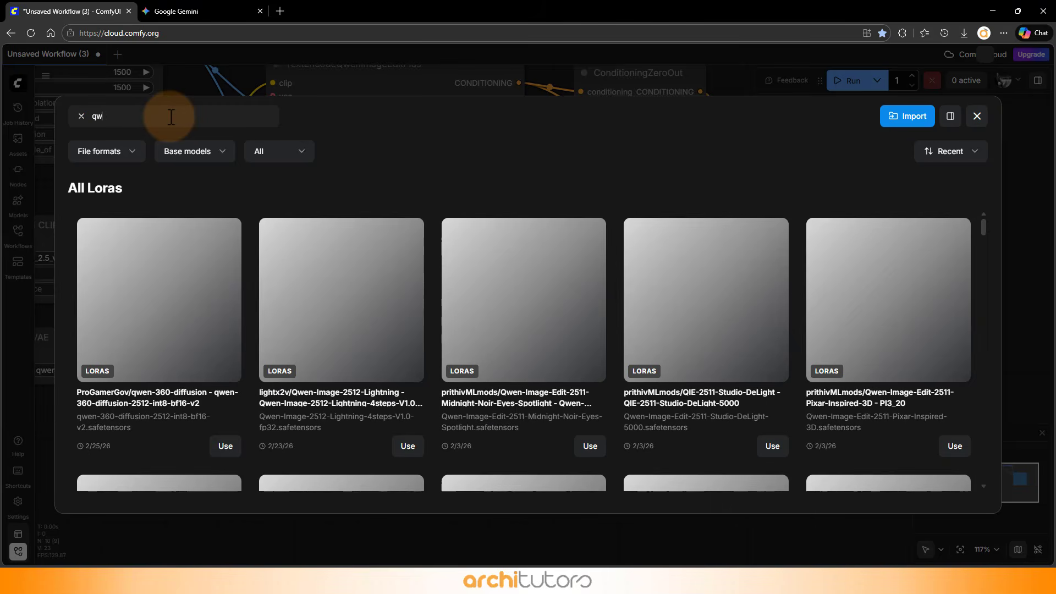
text(en)
double_click(118, 116)
scroll(390, 345, down, 1)
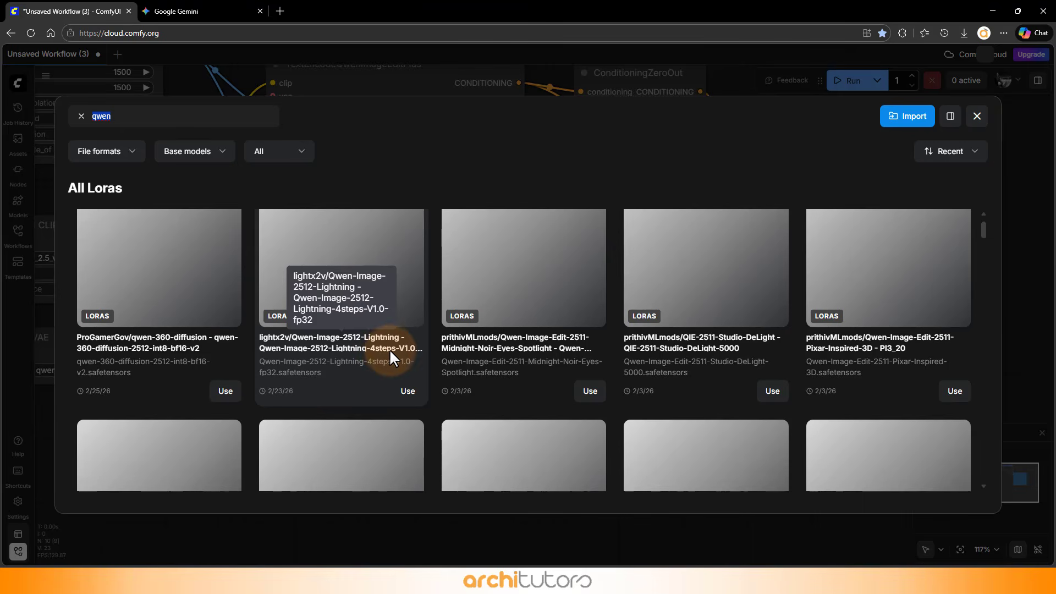
click(407, 391)
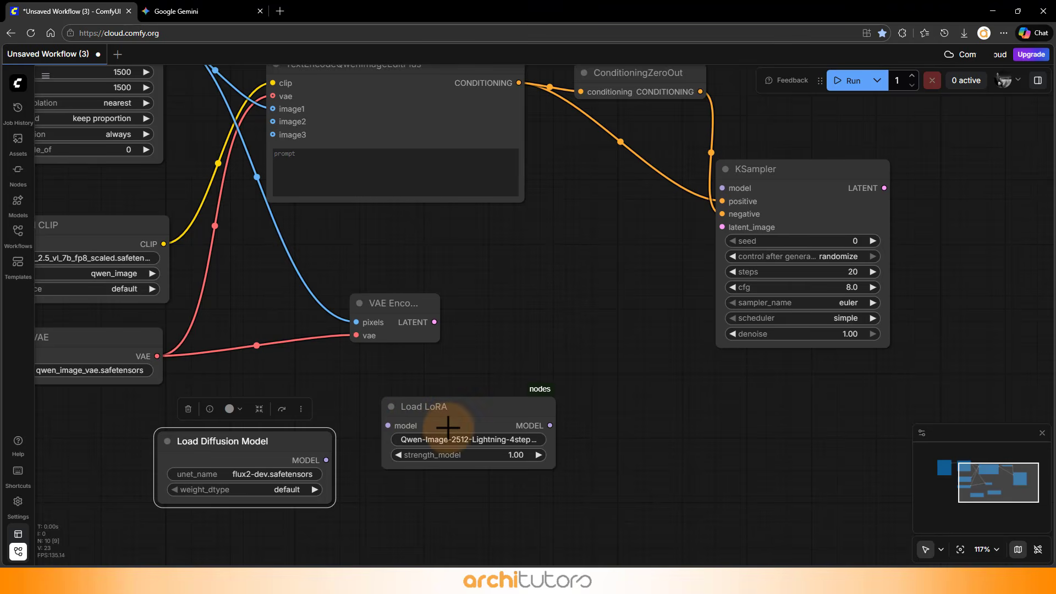
Step: Search the diffusion models for qwen and set Load Diffusion Model to qwen_image_edit_fp8_e4m3fn.safetensors
click(261, 474)
click(126, 116)
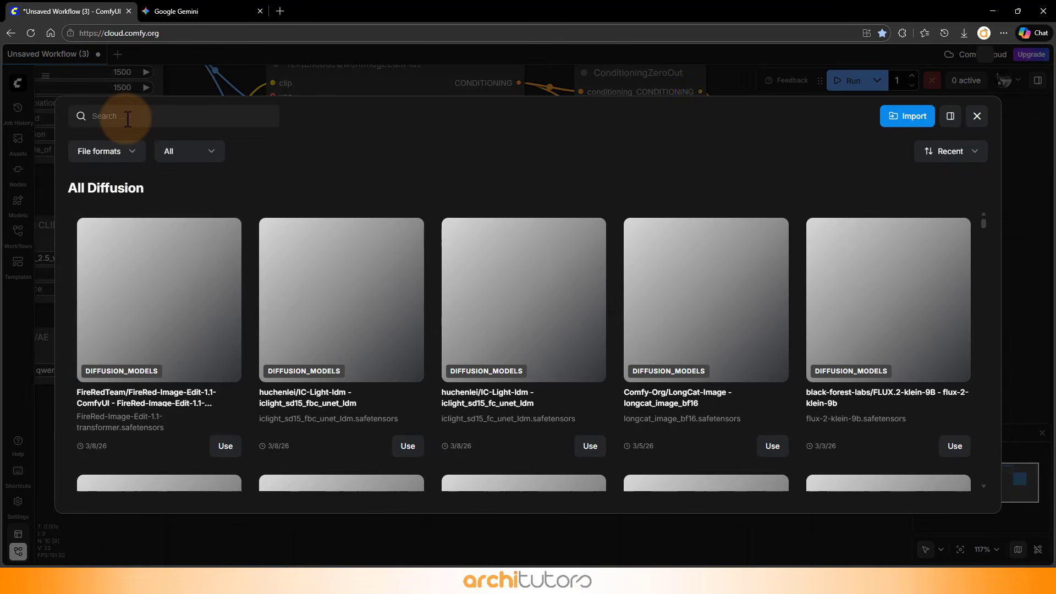
text(qwen)
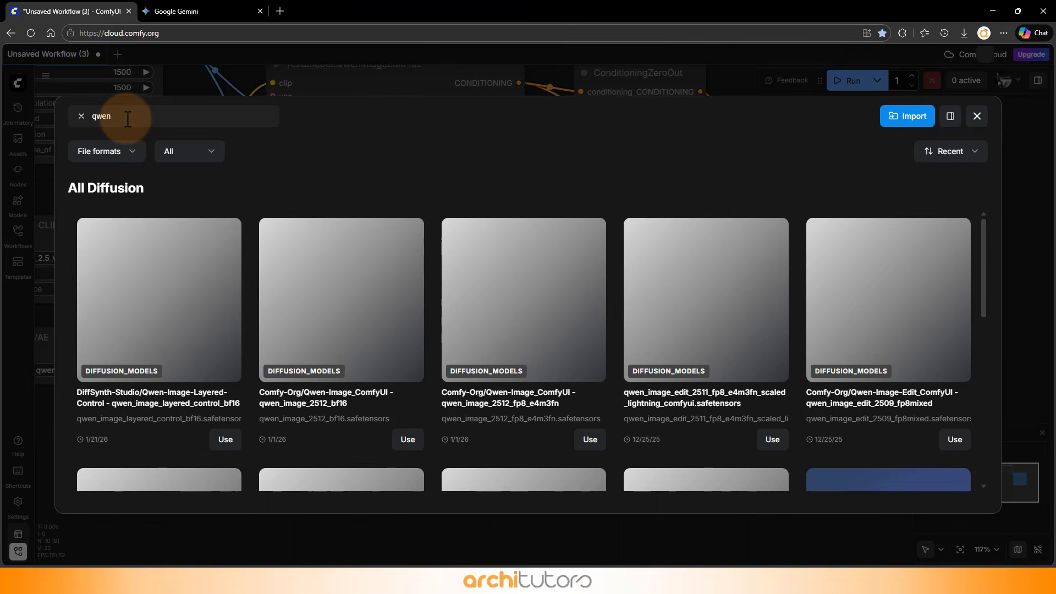
scroll(214, 297, down, 1)
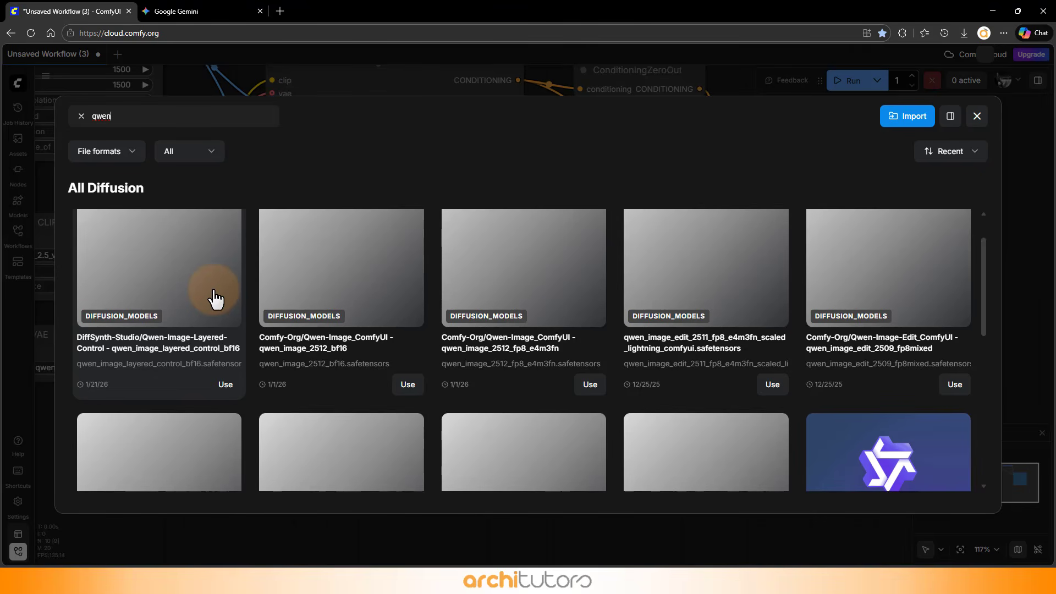
scroll(215, 300, down, 4)
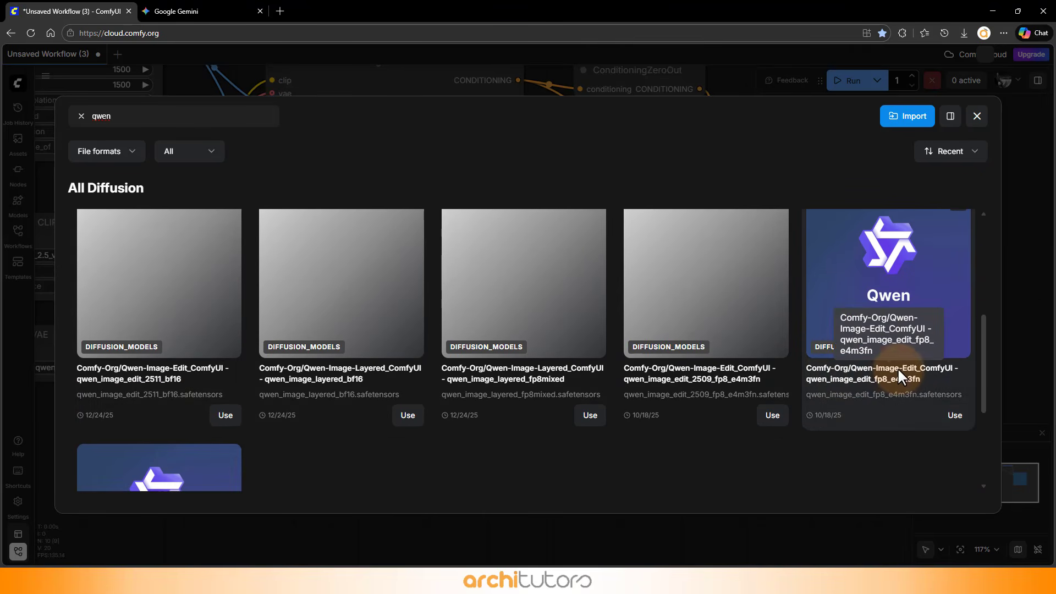
click(955, 416)
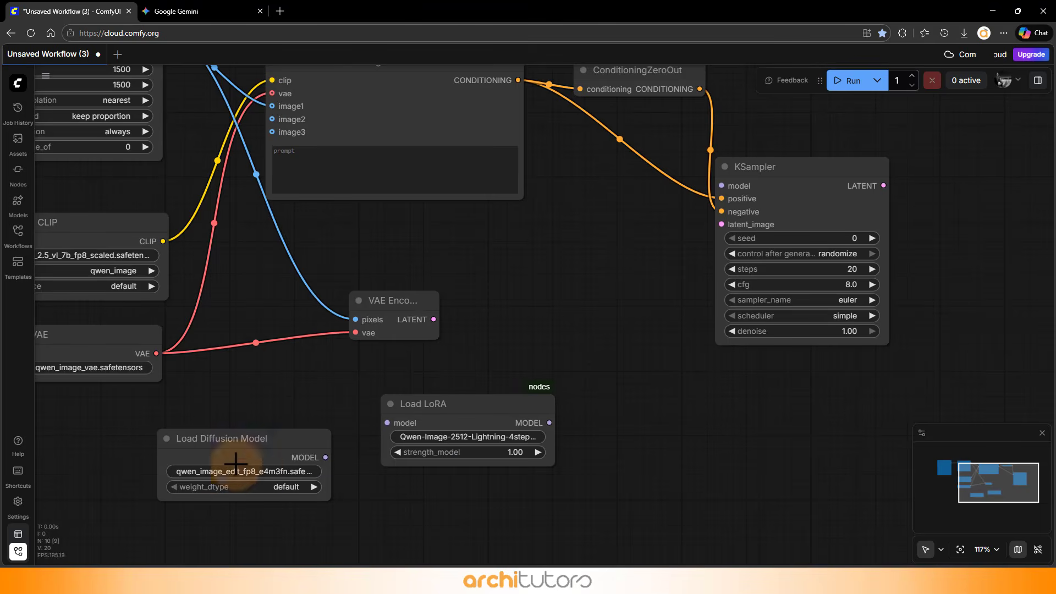
Step: Connect Load Diffusion Model through Load LoRA to KSampler's model input, and VAE Encode's LATENT output to KSampler's latent_image input
scroll(368, 494, down, 1)
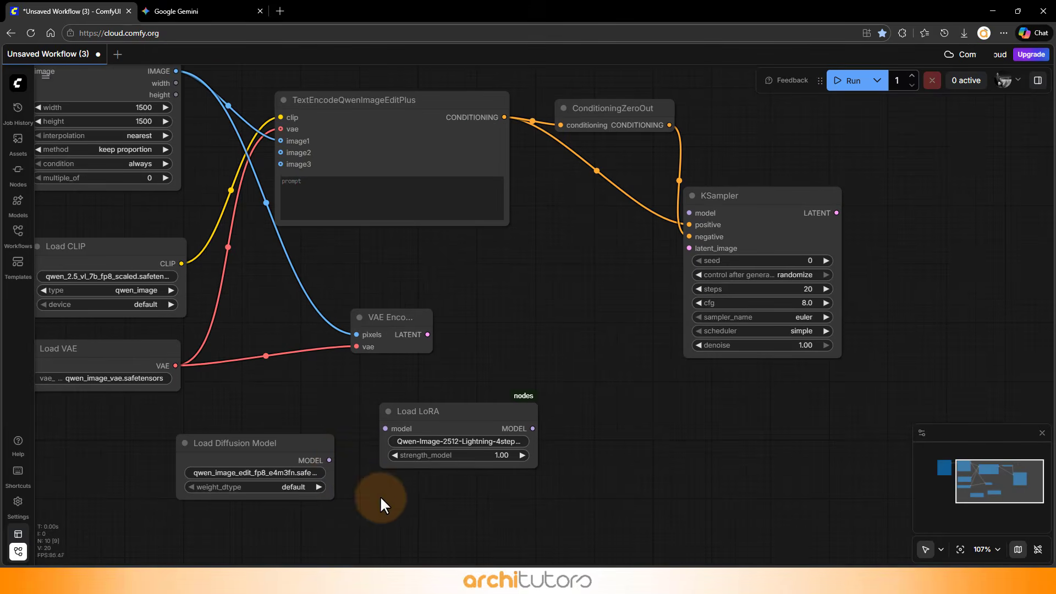
drag(329, 458, 385, 428)
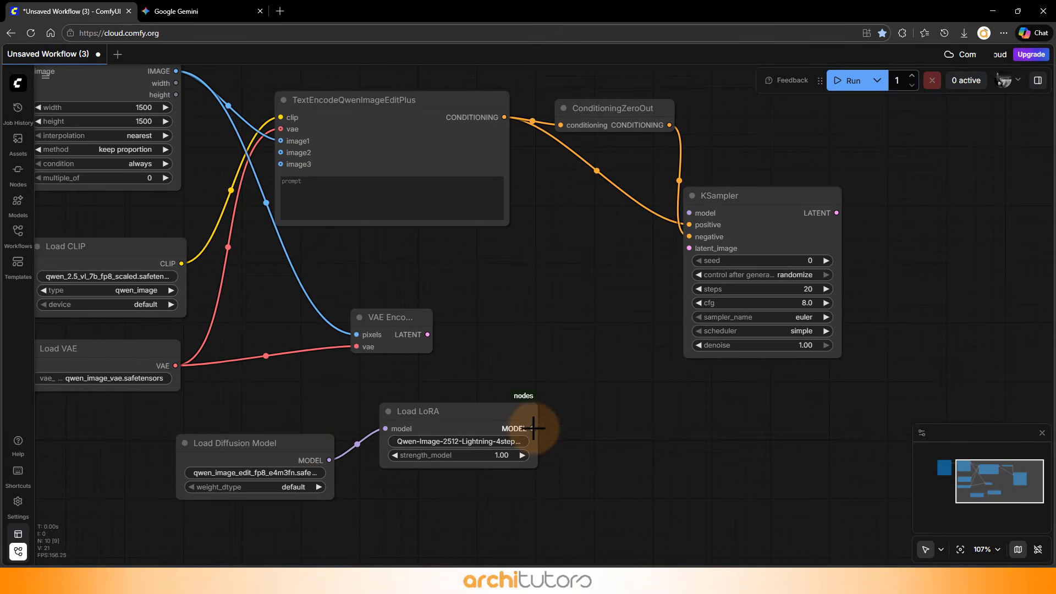
drag(533, 427, 588, 330)
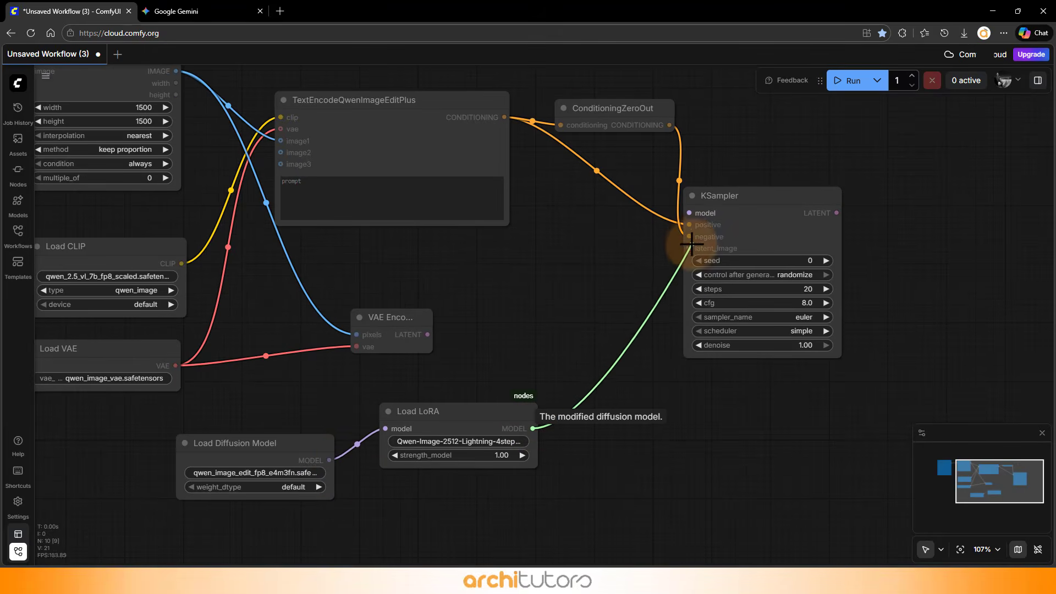
drag(691, 242, 689, 213)
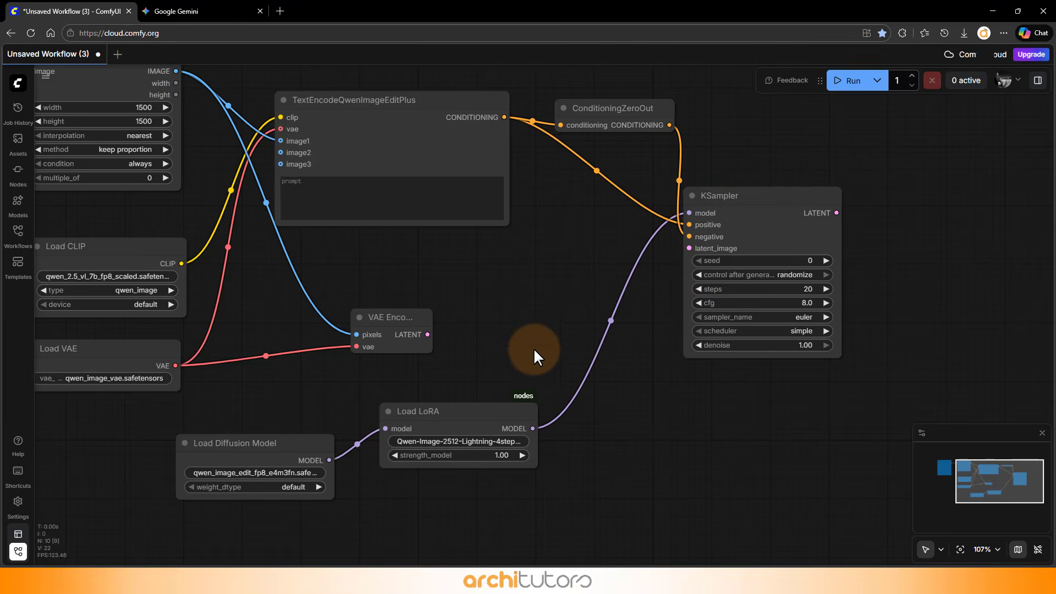
drag(517, 283, 456, 358)
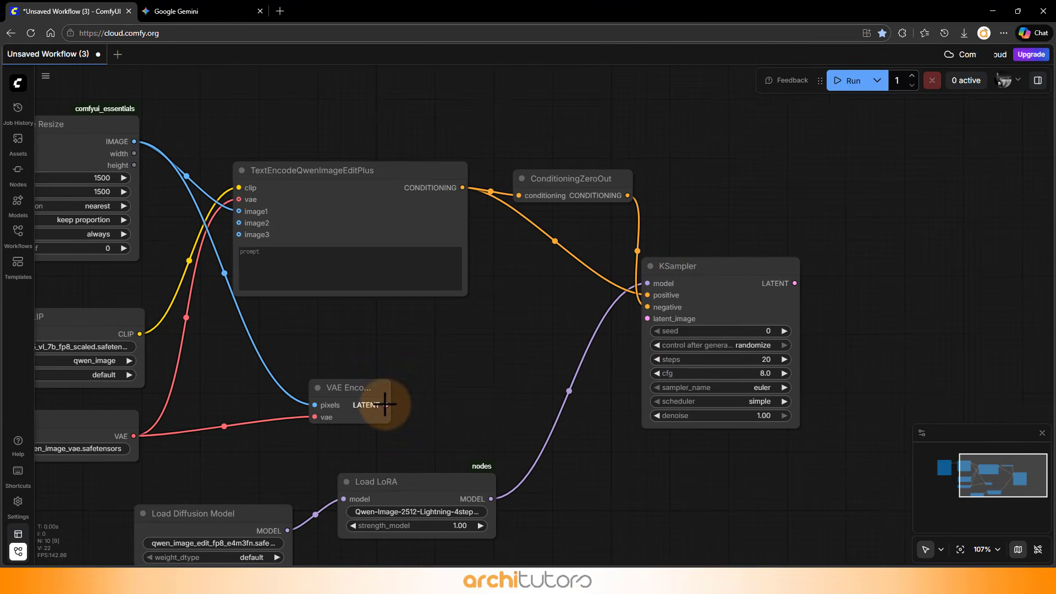
drag(386, 405, 649, 319)
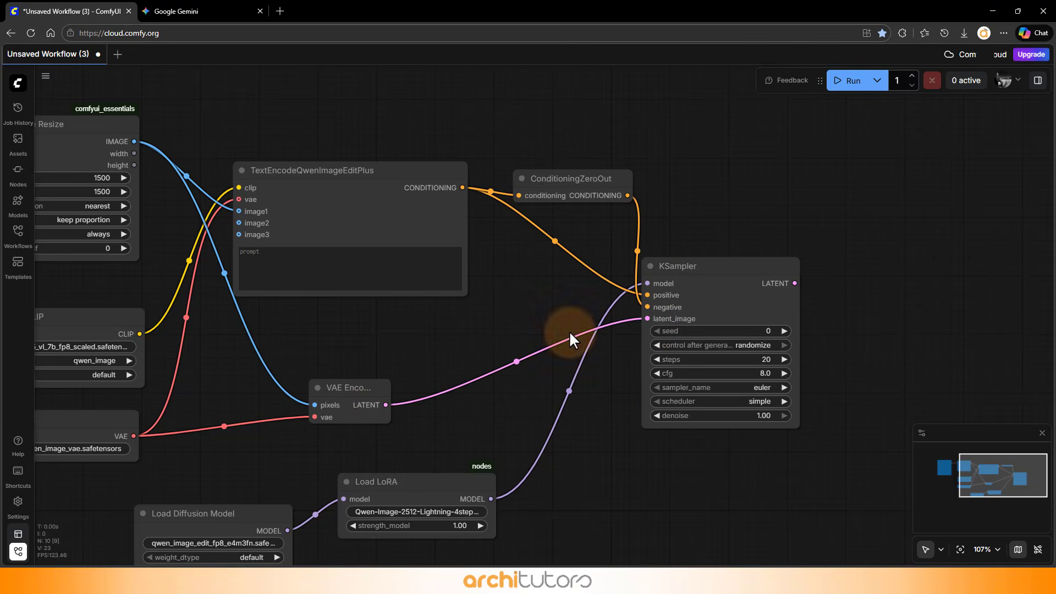
Step: Add a VAE Decode node to the right of KSampler and connect KSampler's LATENT output and Load VAE to its inputs
drag(820, 348, 703, 328)
double_click(723, 319)
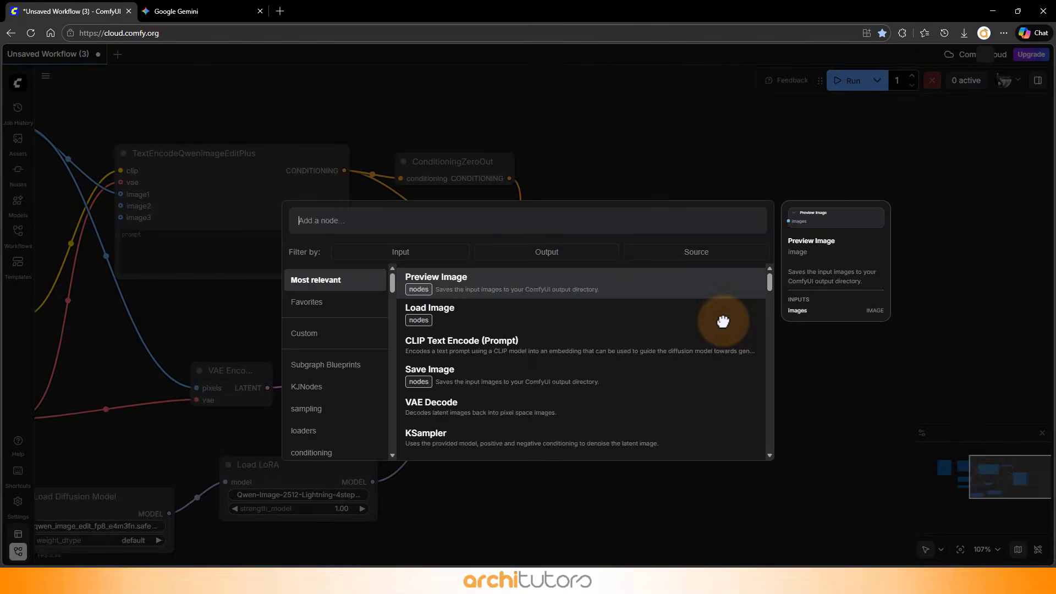
text(vae)
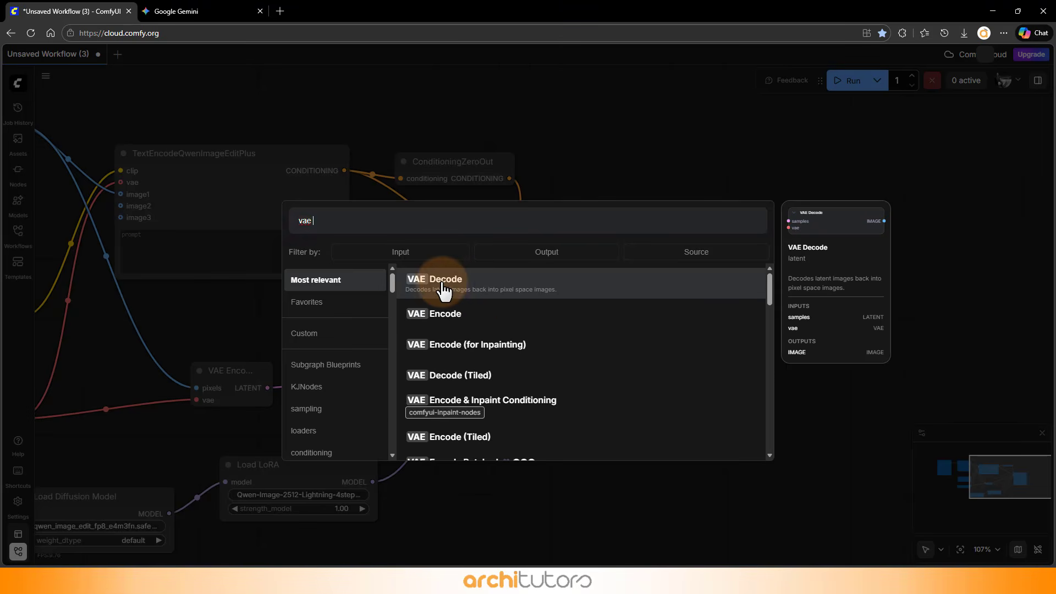
click(446, 290)
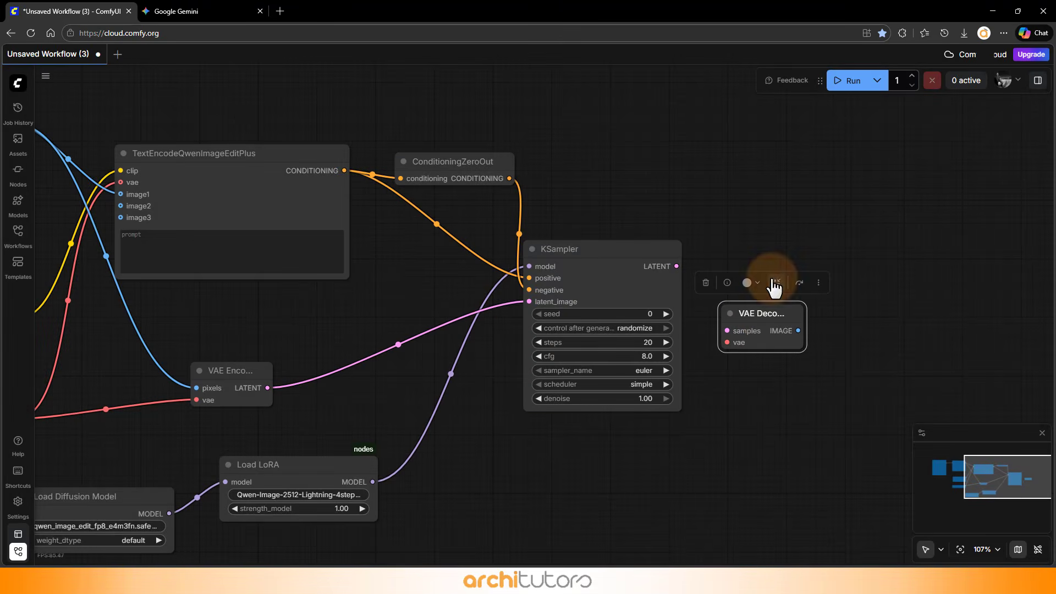
drag(676, 266, 726, 330)
drag(226, 422, 388, 374)
drag(177, 371, 903, 297)
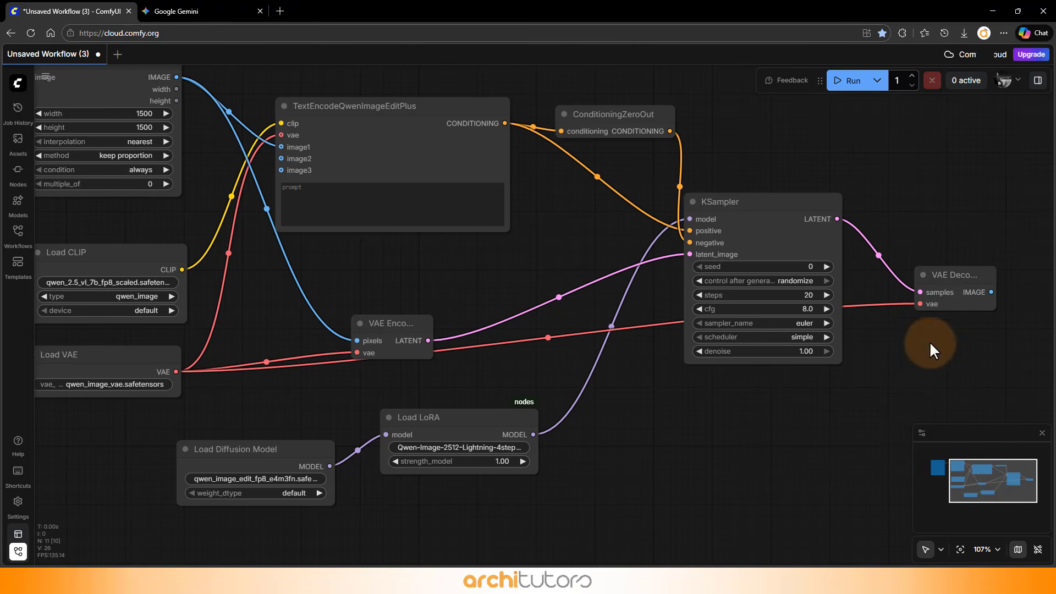
Step: Add a Save Image node to the right of VAE Decode and connect VAE Decode's IMAGE output to its images input
drag(857, 333, 556, 274)
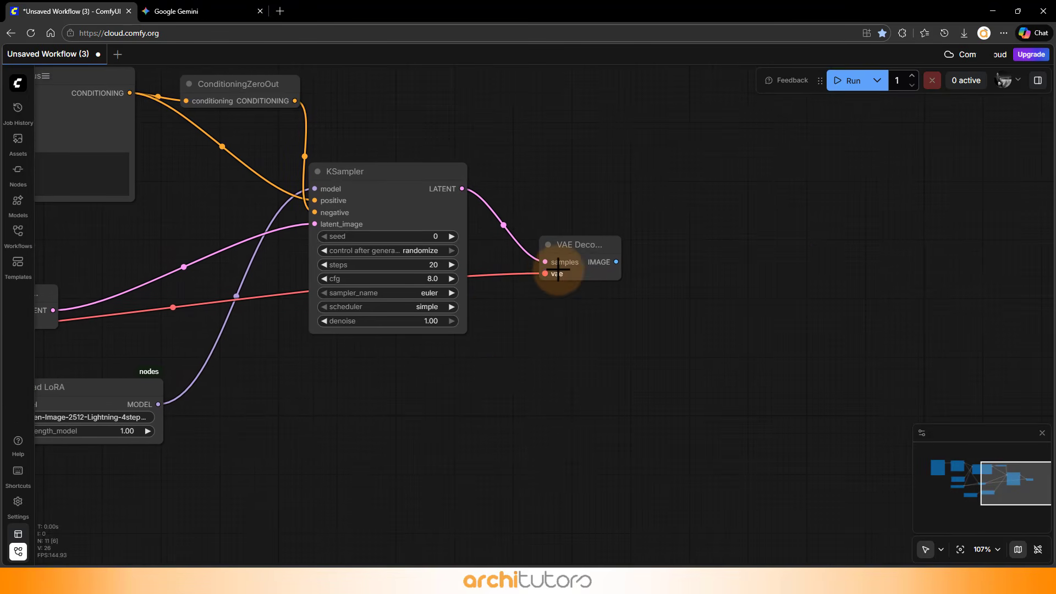
double_click(684, 284)
text(save)
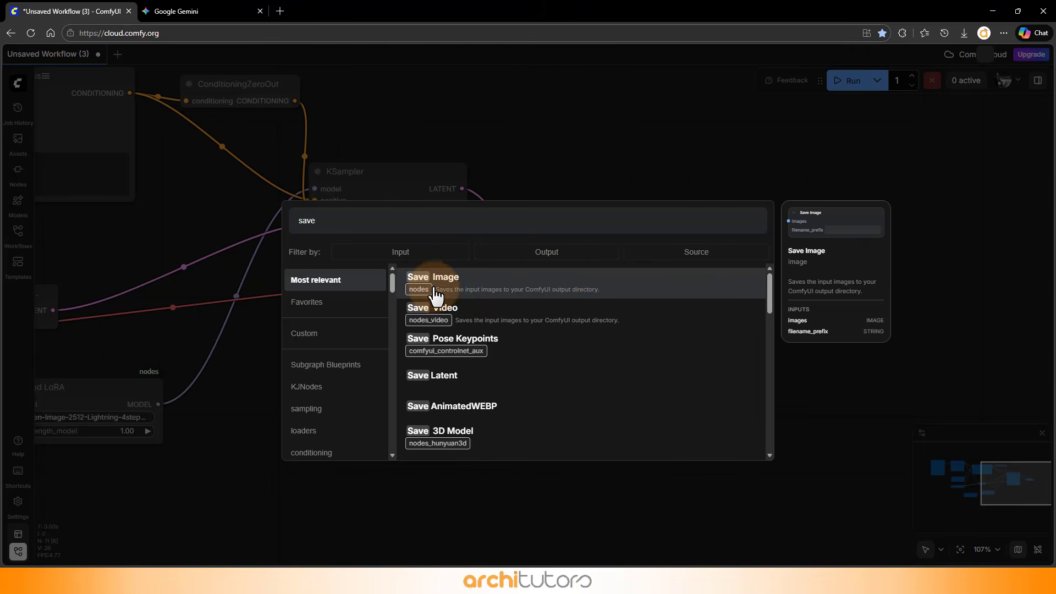
click(490, 290)
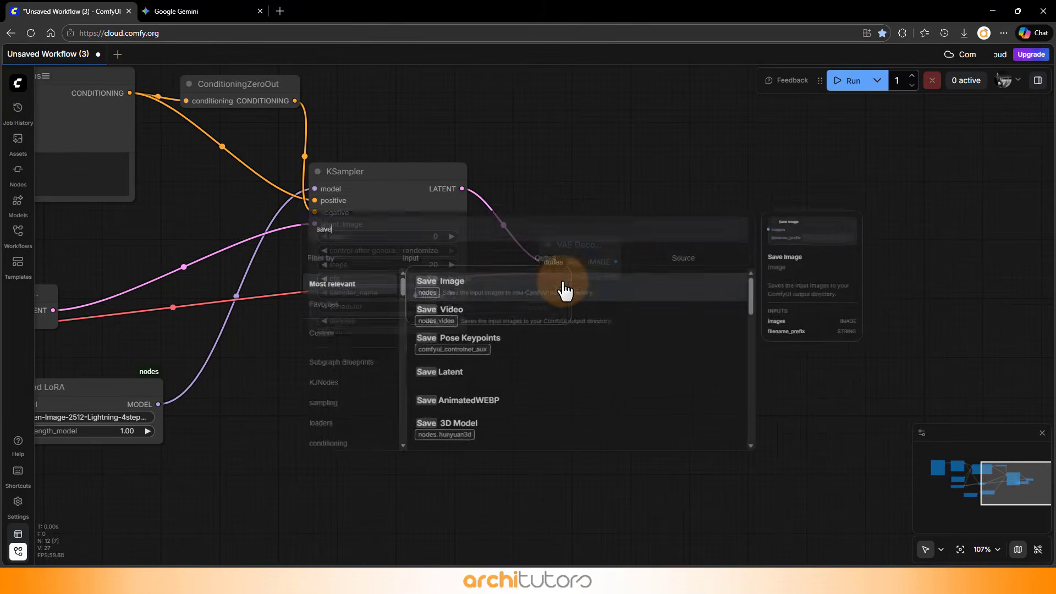
drag(622, 266, 670, 316)
Step: Set the Save Image node's filename prefix to Architutors
click(737, 329)
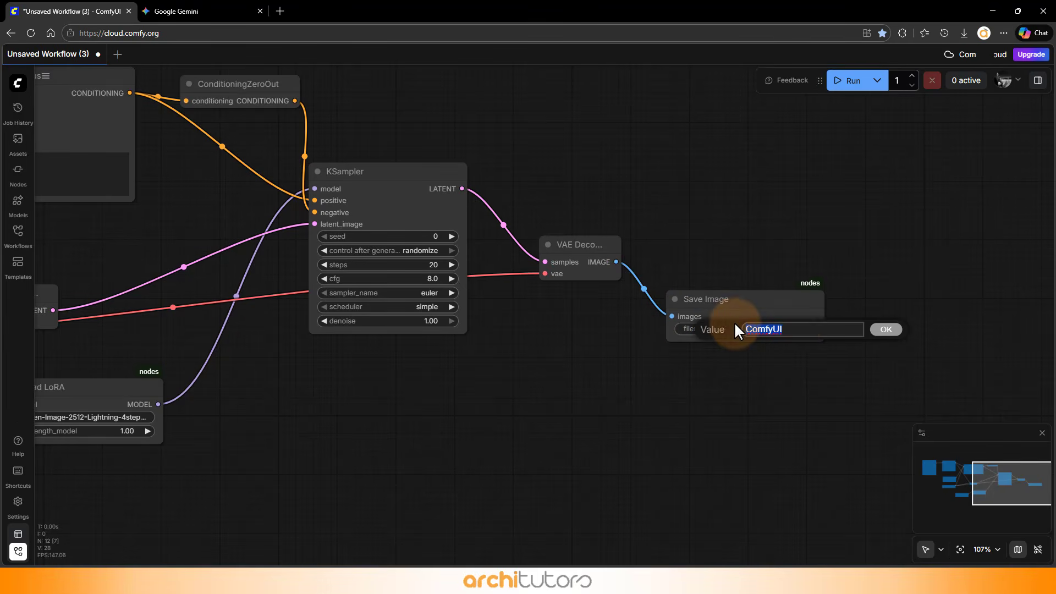
drag(798, 328, 727, 337)
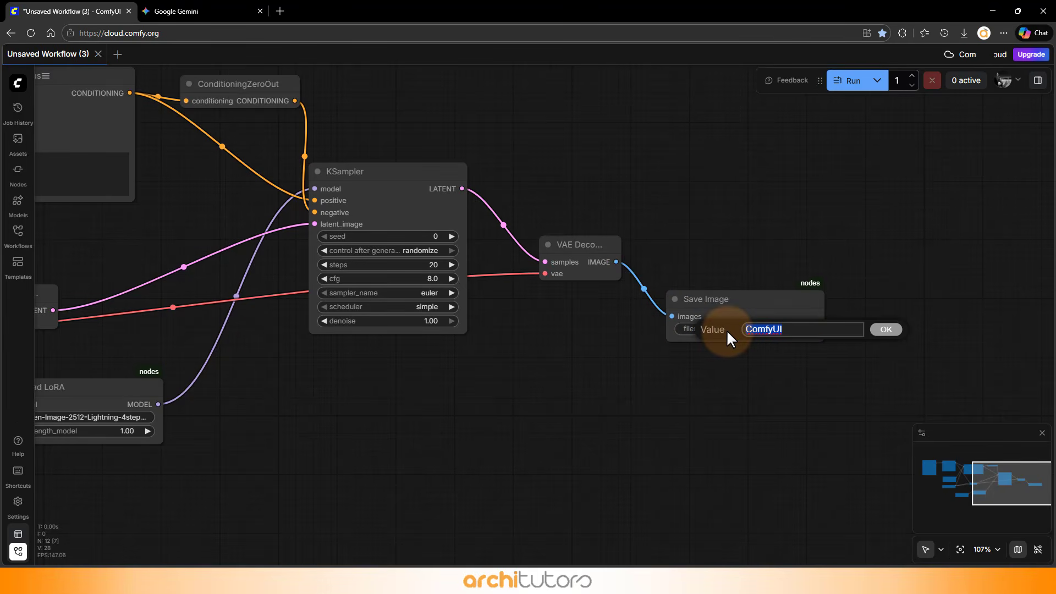
text(Architutors)
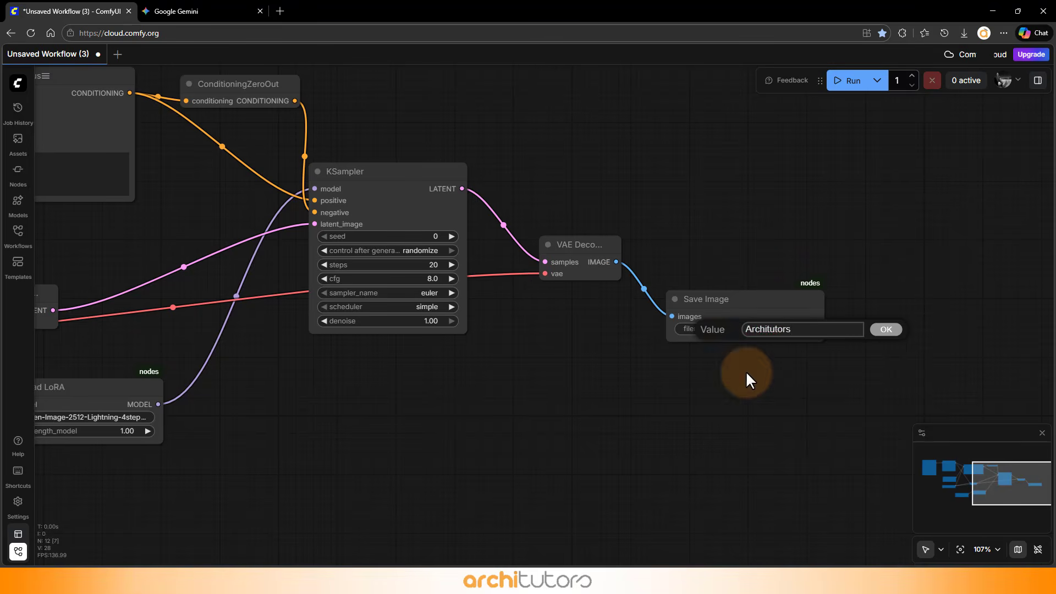
click(885, 329)
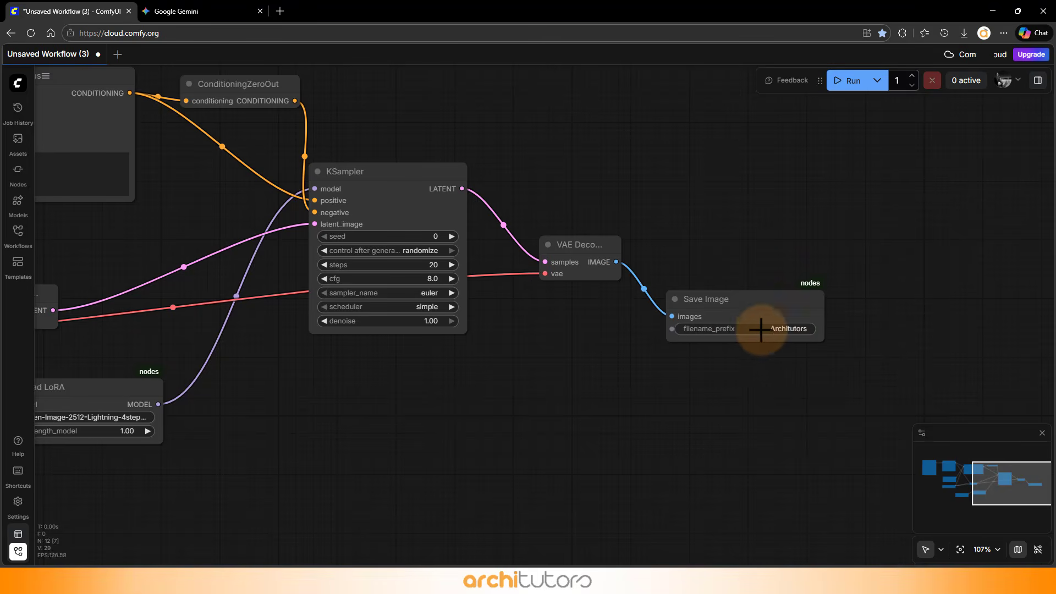
Step: Paste the copied modern, minimalist kitchen interior render description into the TextEncodeQwenImageEditPlus prompt
scroll(649, 344, down, 2)
drag(436, 377, 617, 389)
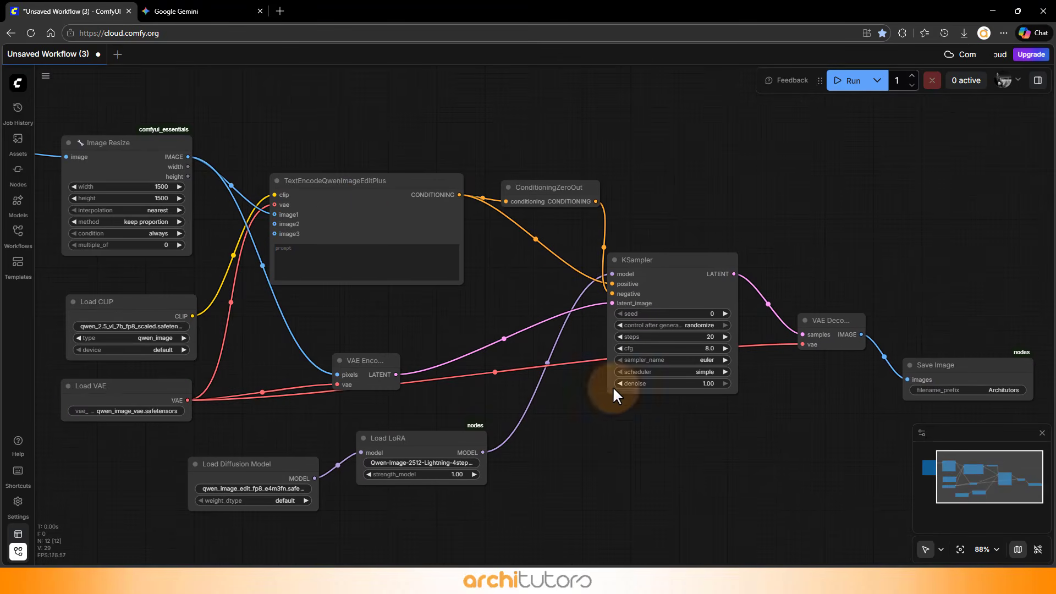
click(355, 201)
scroll(297, 240, up, 2)
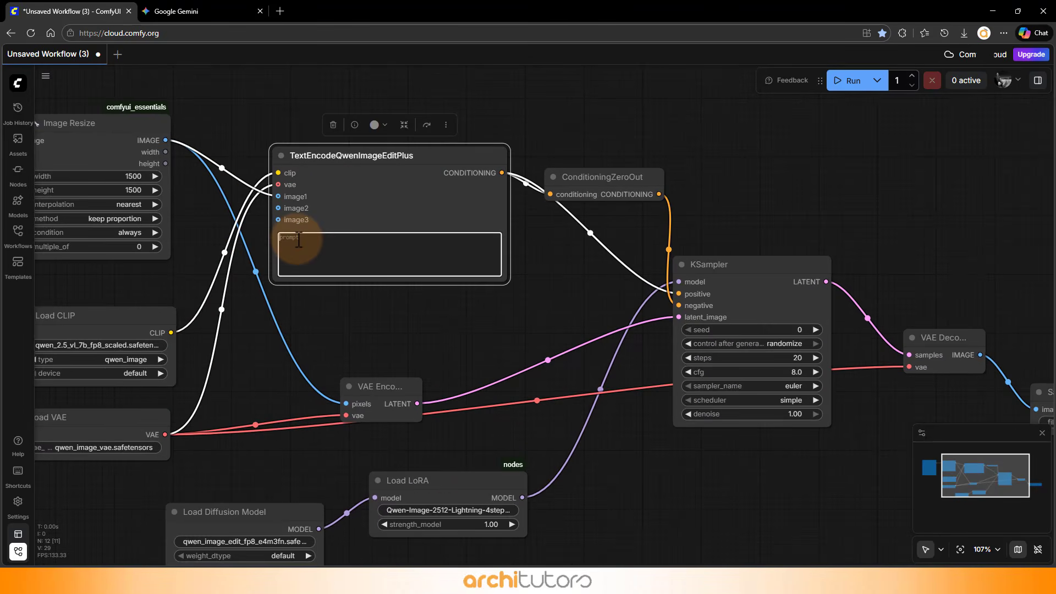
scroll(297, 238, up, 2)
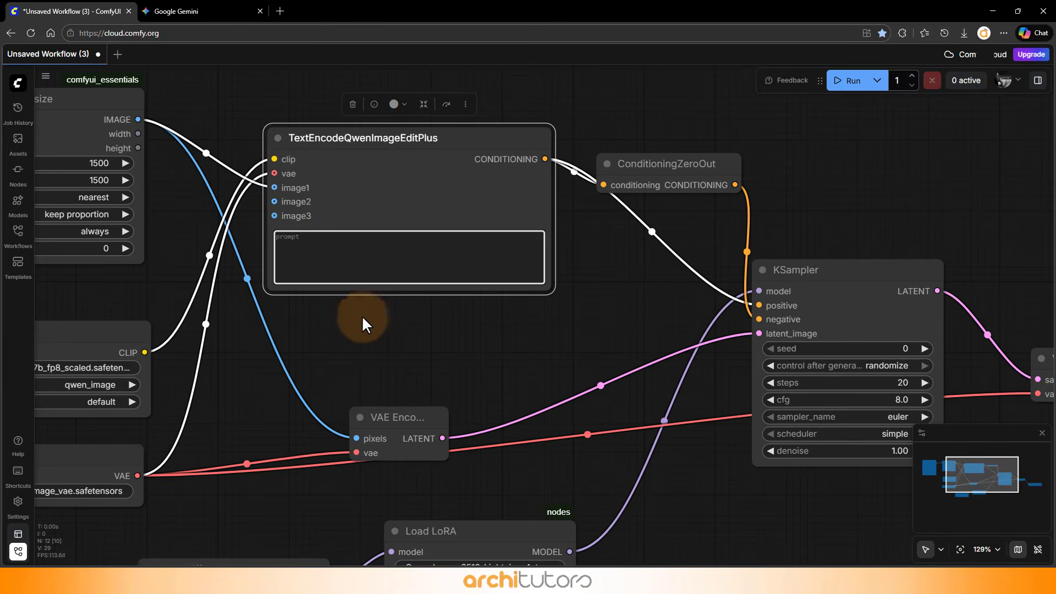
click(386, 290)
key(ctrl+v)
scroll(386, 290, up, 2)
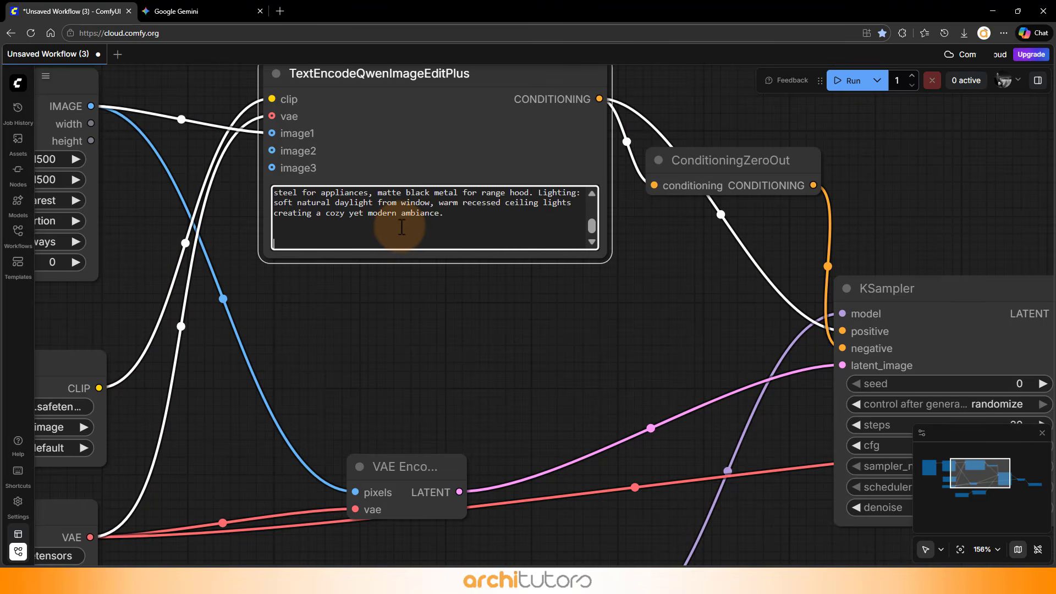
scroll(399, 198, up, 5)
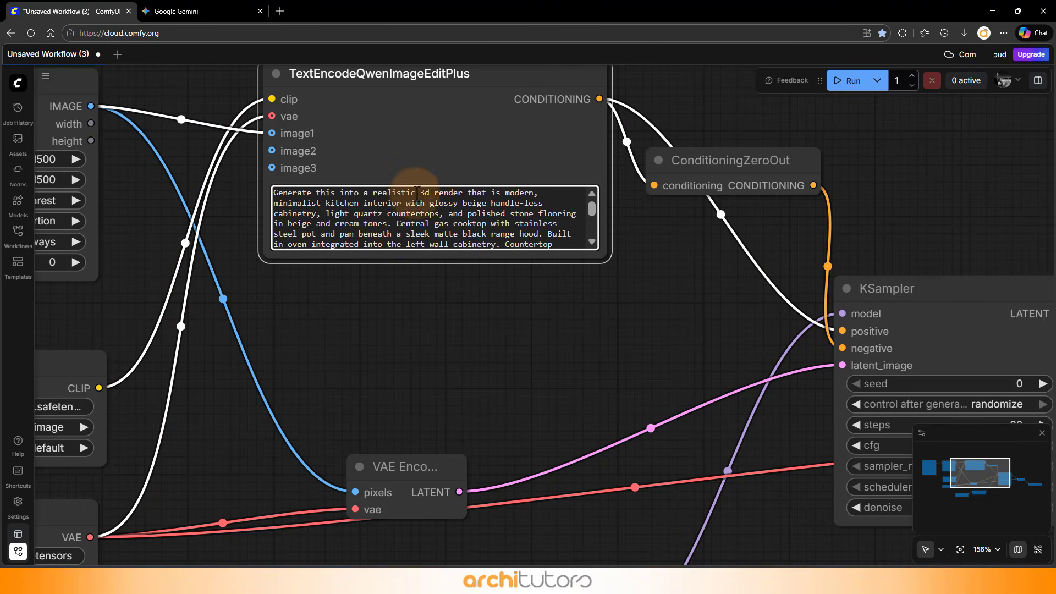
click(509, 337)
Step: Read through the kitchen render prompt in TextEncodeQwenImageEditPlus, from the scene description to the materials and lighting
scroll(507, 349, up, 1)
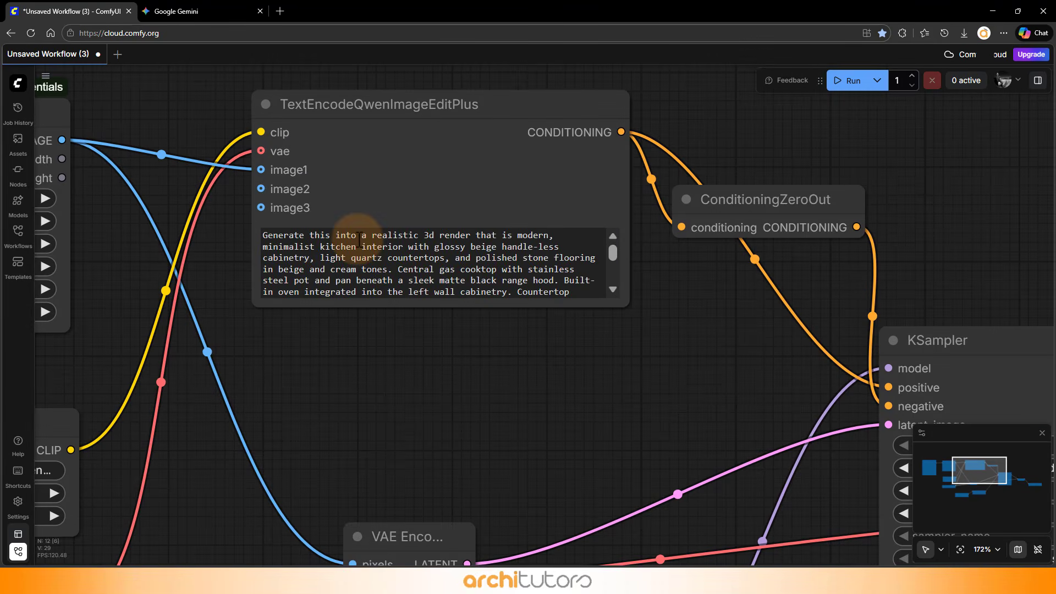
scroll(632, 264, up, 3)
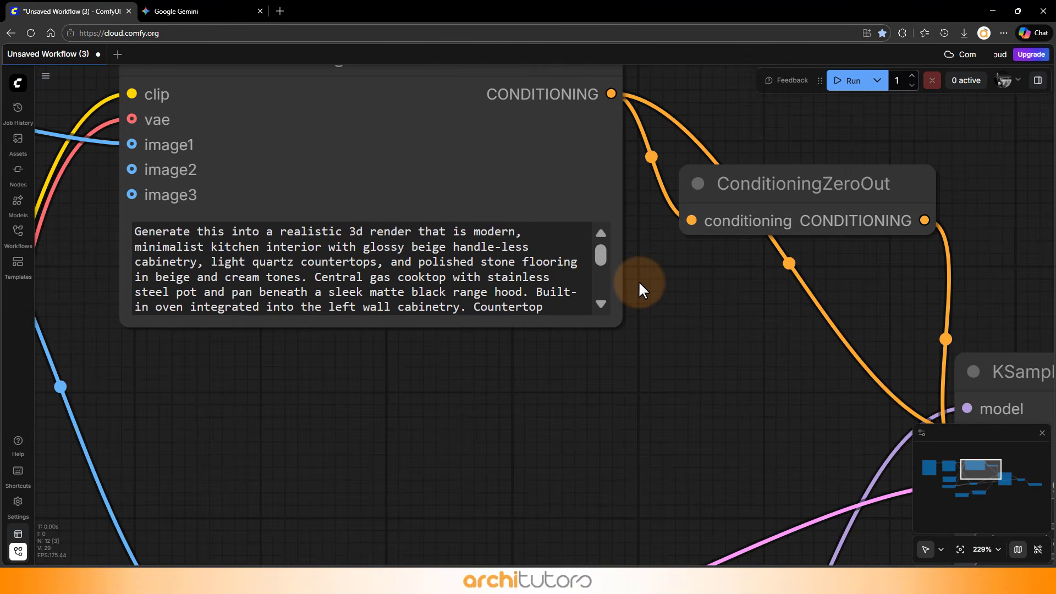
drag(515, 278, 572, 297)
scroll(330, 252, up, 1)
click(203, 240)
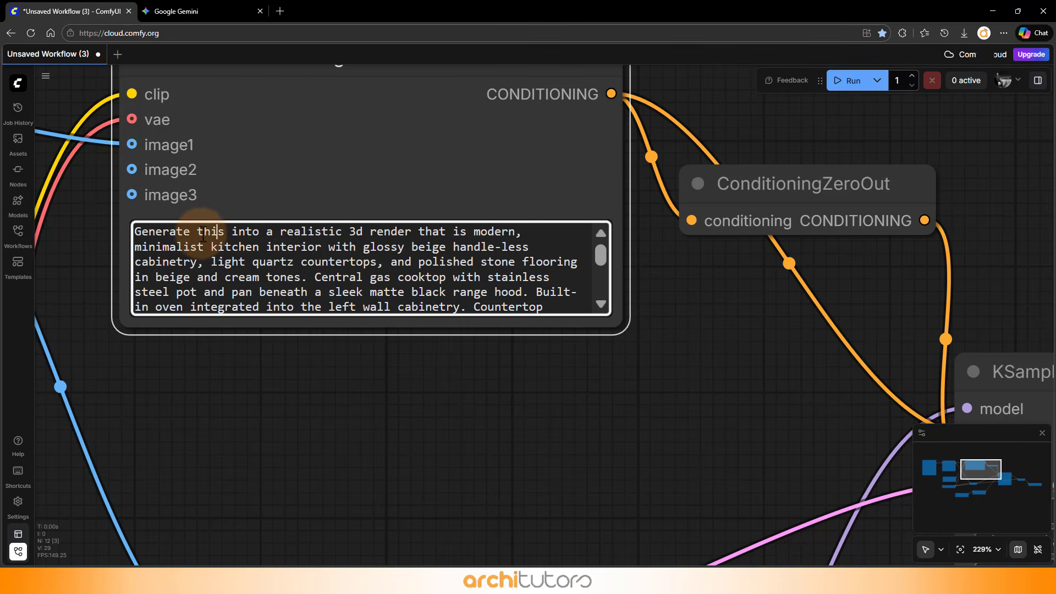
drag(134, 229, 516, 231)
drag(203, 246, 597, 261)
drag(170, 266, 452, 267)
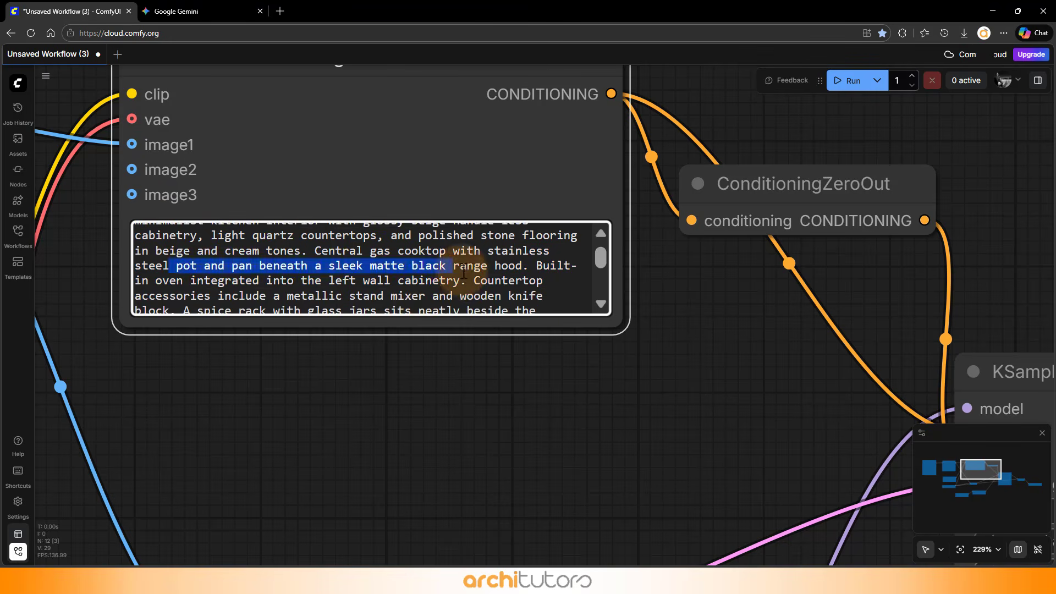
click(418, 296)
drag(598, 262, 597, 270)
drag(136, 281, 245, 282)
click(374, 292)
drag(371, 282, 527, 282)
drag(602, 267, 602, 277)
drag(155, 264, 535, 264)
drag(599, 280, 599, 285)
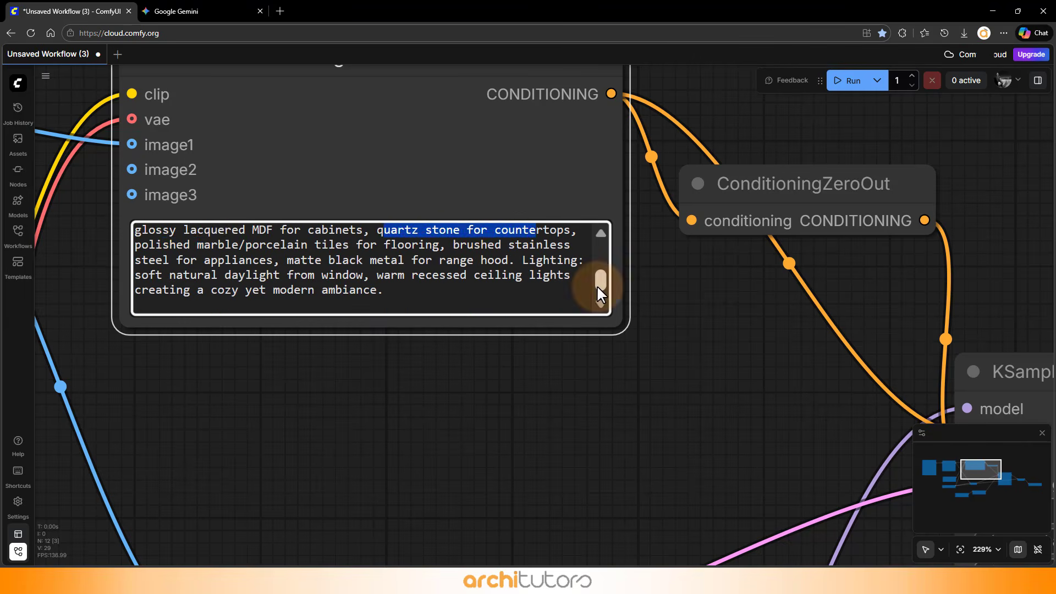
drag(163, 243, 426, 247)
drag(536, 246, 558, 246)
drag(190, 262, 580, 259)
drag(148, 277, 484, 275)
drag(522, 272, 566, 267)
drag(135, 290, 210, 290)
click(286, 361)
scroll(289, 332, down, 2)
scroll(341, 297, up, 2)
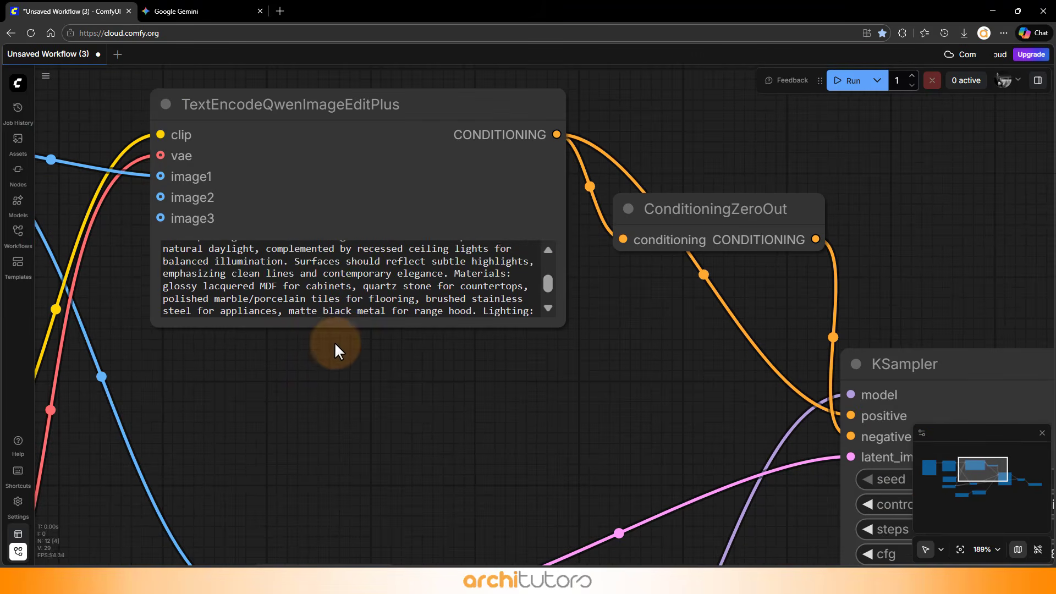
Step: Start a run of the complete workflow and interrupt it while KSampler is processing
scroll(334, 349, down, 6)
scroll(331, 355, down, 3)
drag(487, 392, 340, 315)
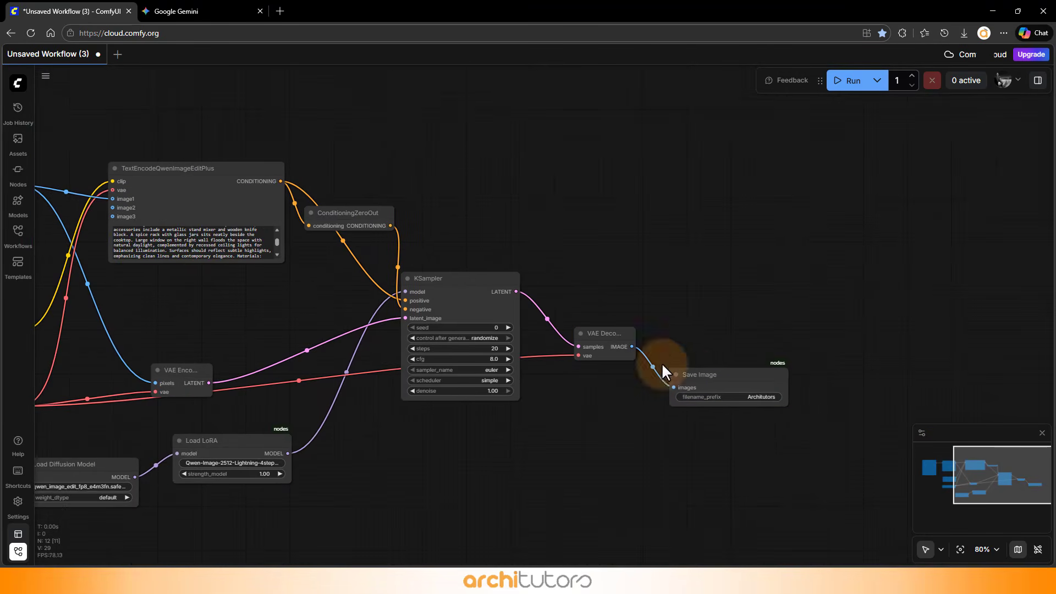
click(850, 86)
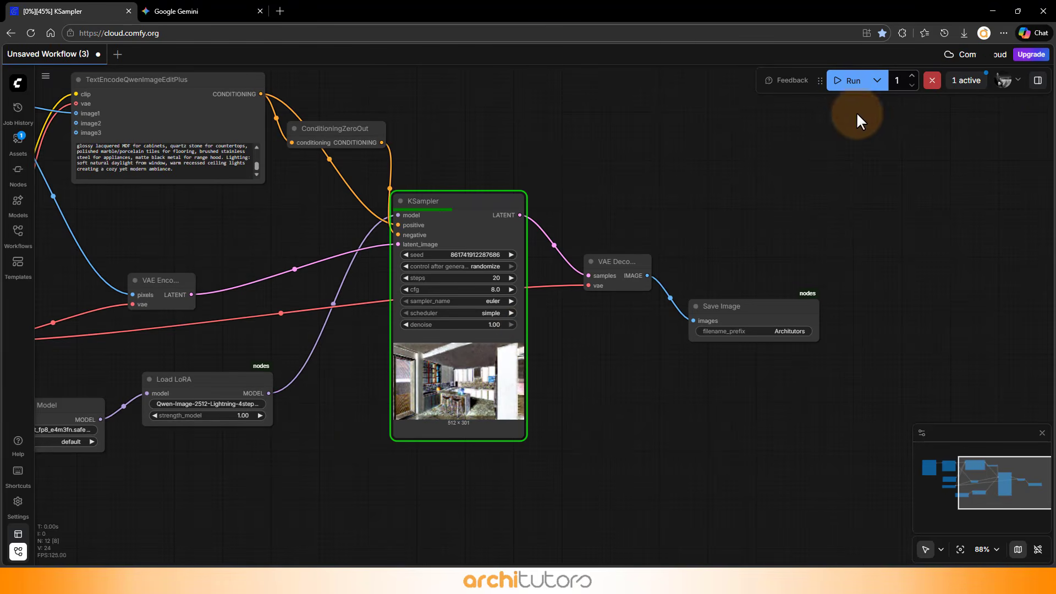
click(927, 82)
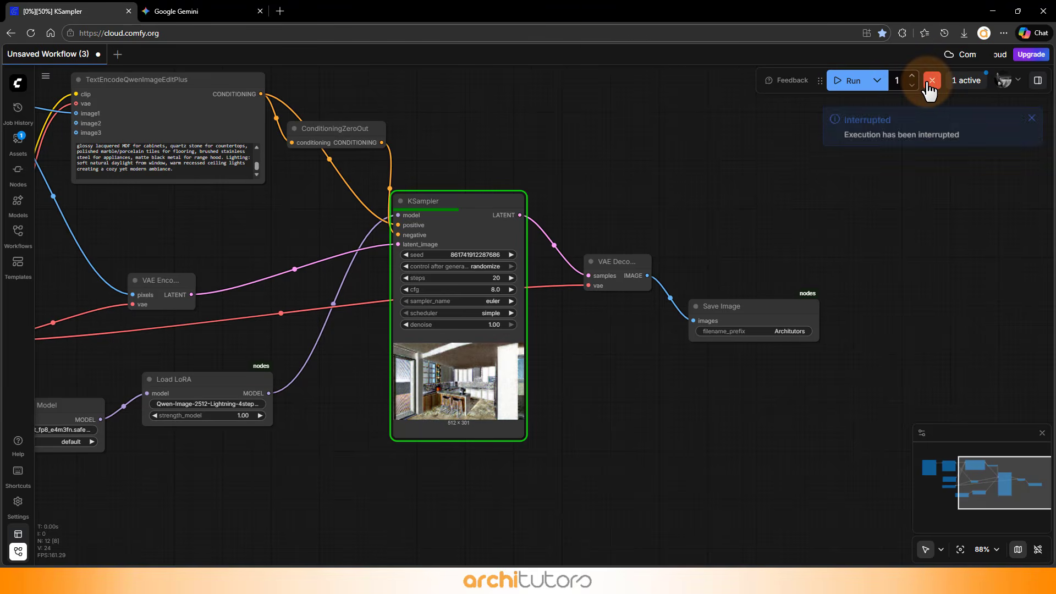
Step: Set the KSampler steps to 10
scroll(471, 282, up, 6)
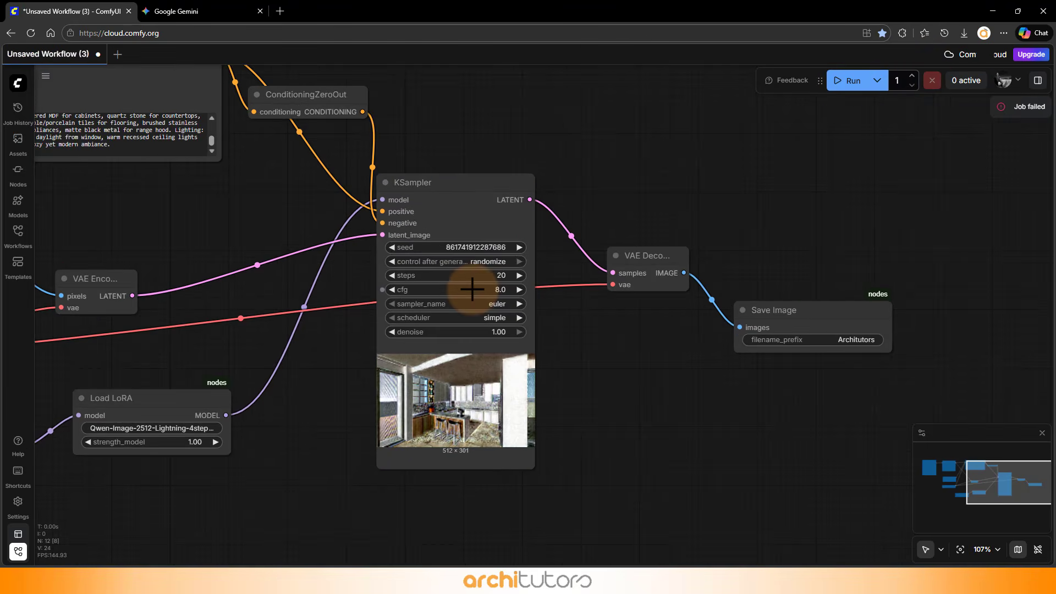
scroll(435, 283, up, 5)
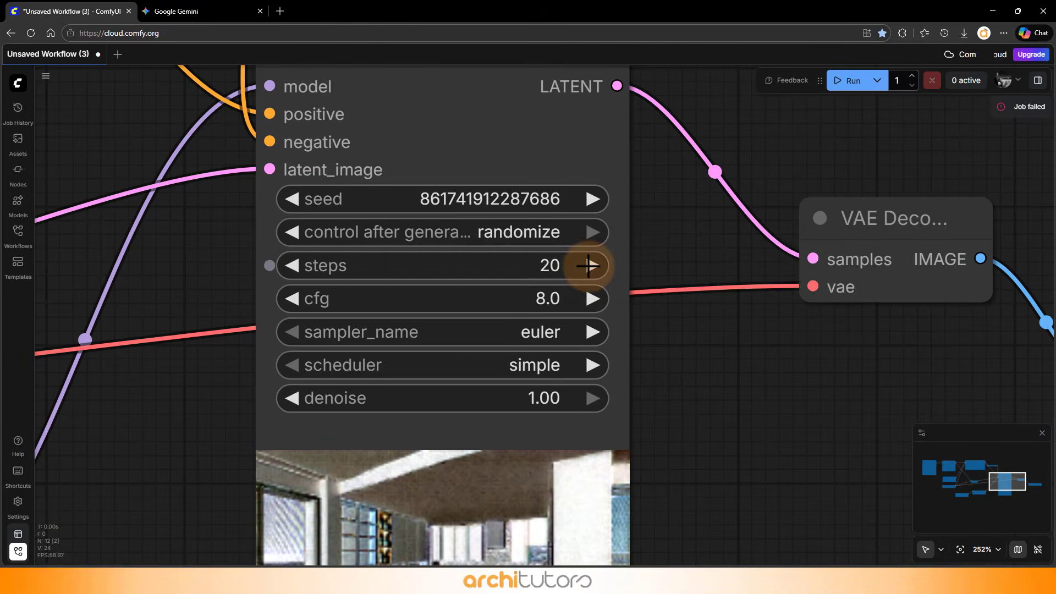
click(560, 267)
drag(528, 264, 522, 264)
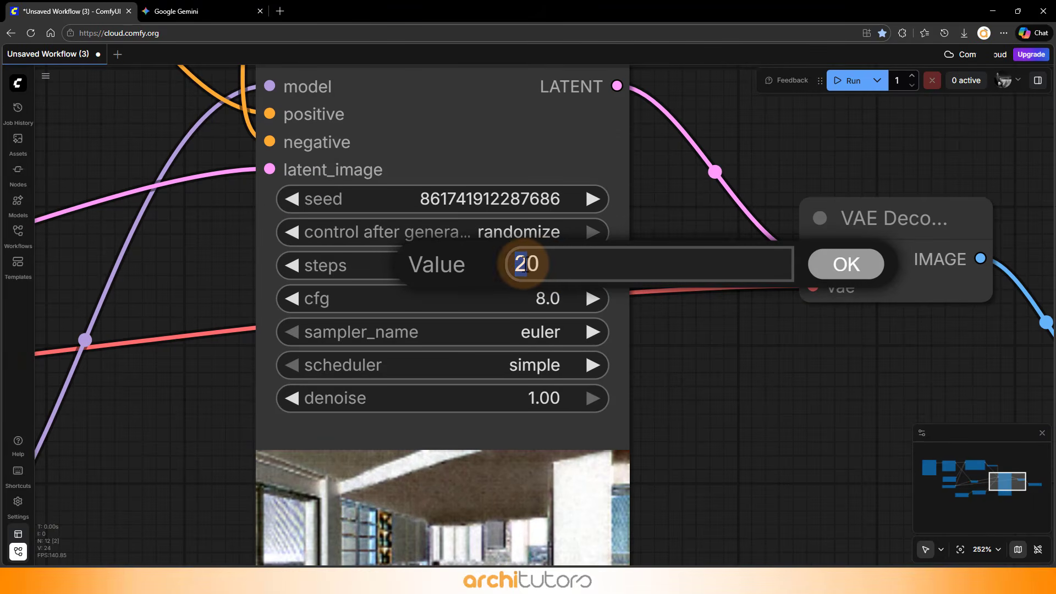
text(q)
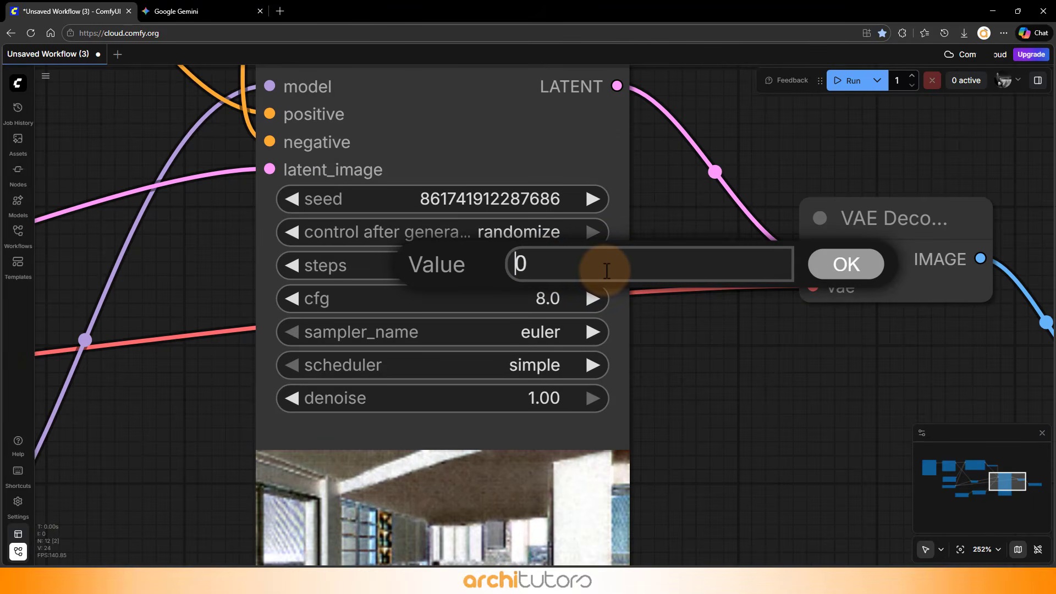
click(839, 267)
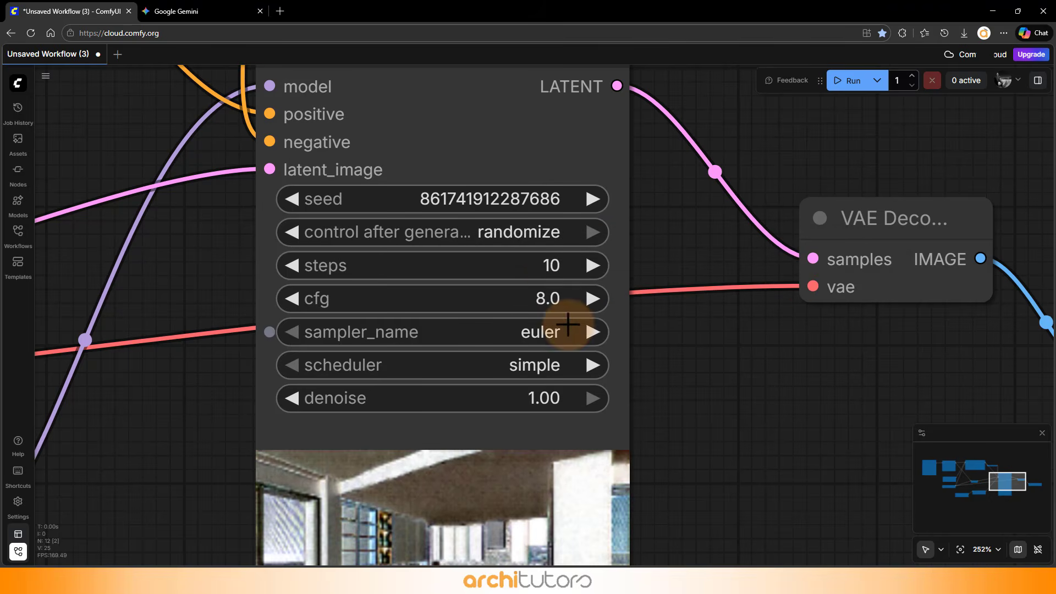
Step: Set the KSampler cfg to 1.0 and its scheduler to beta57
click(544, 298)
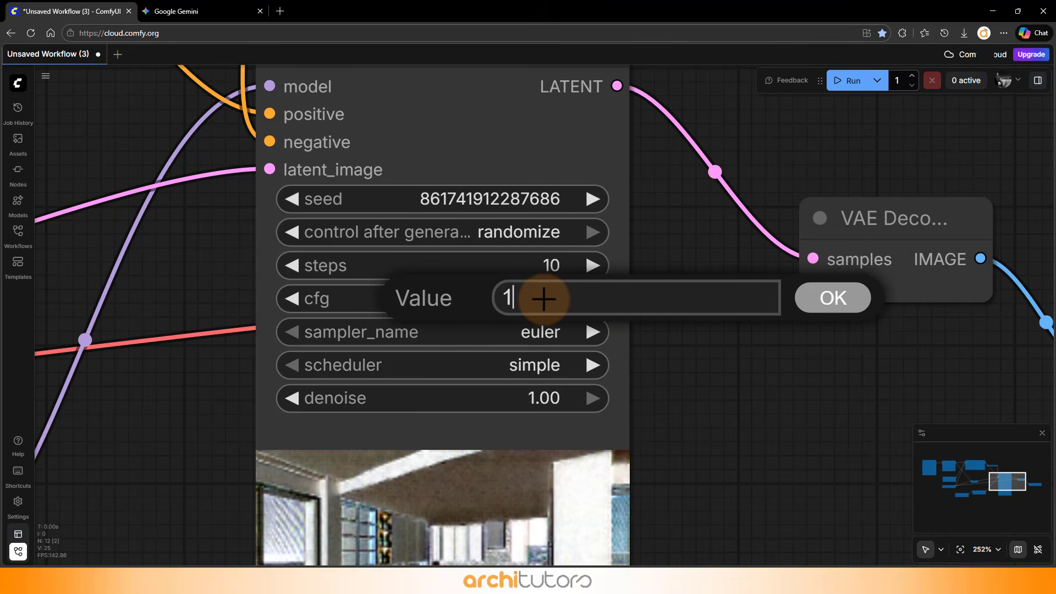
text(1.0)
click(833, 298)
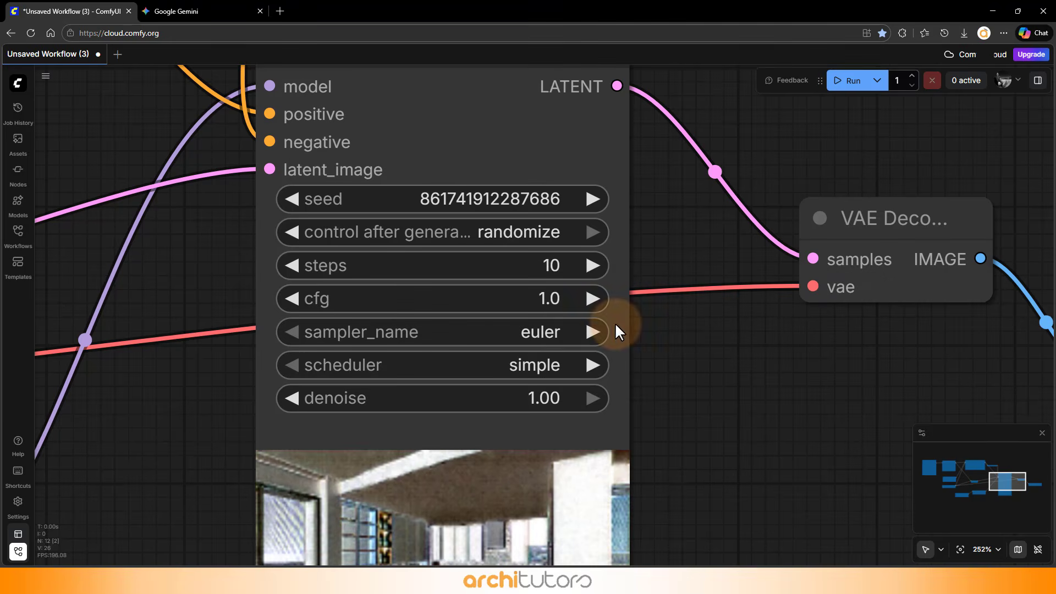
click(561, 364)
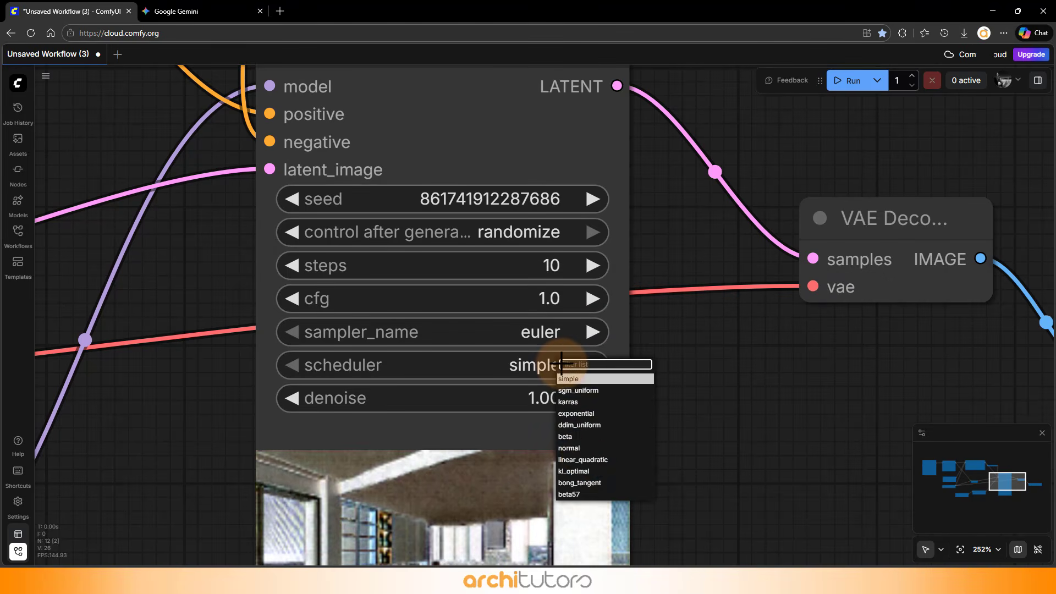
click(572, 495)
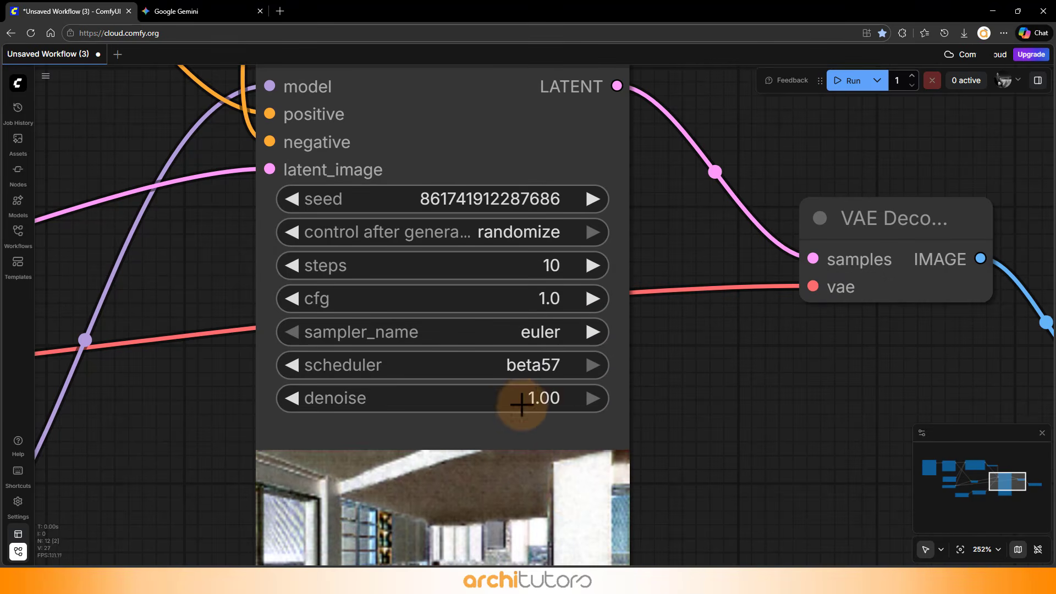
Step: Run the workflow with the revised KSampler settings
scroll(490, 358, down, 5)
scroll(629, 413, down, 5)
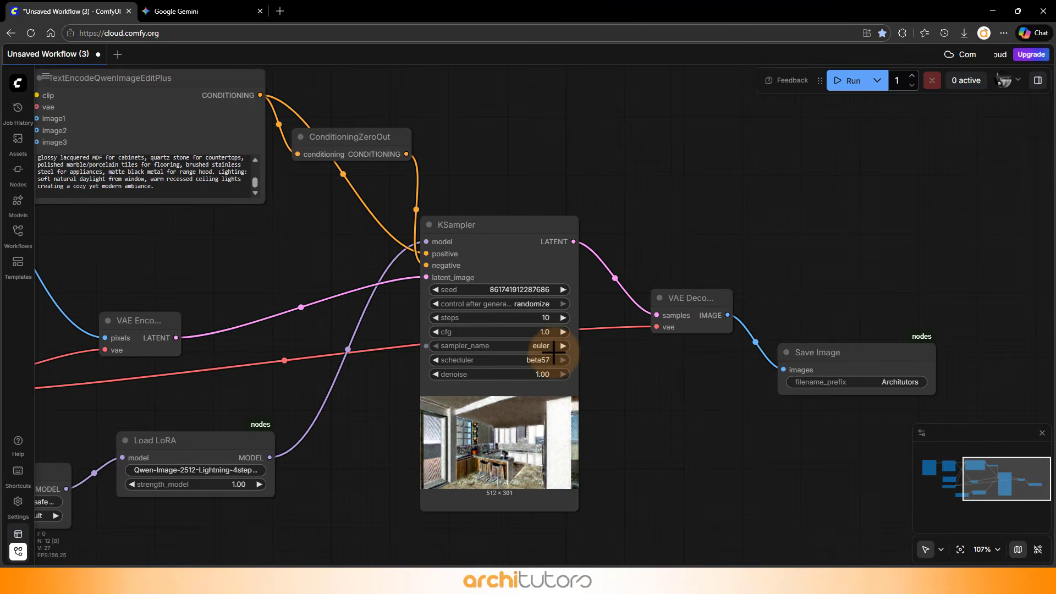
click(865, 84)
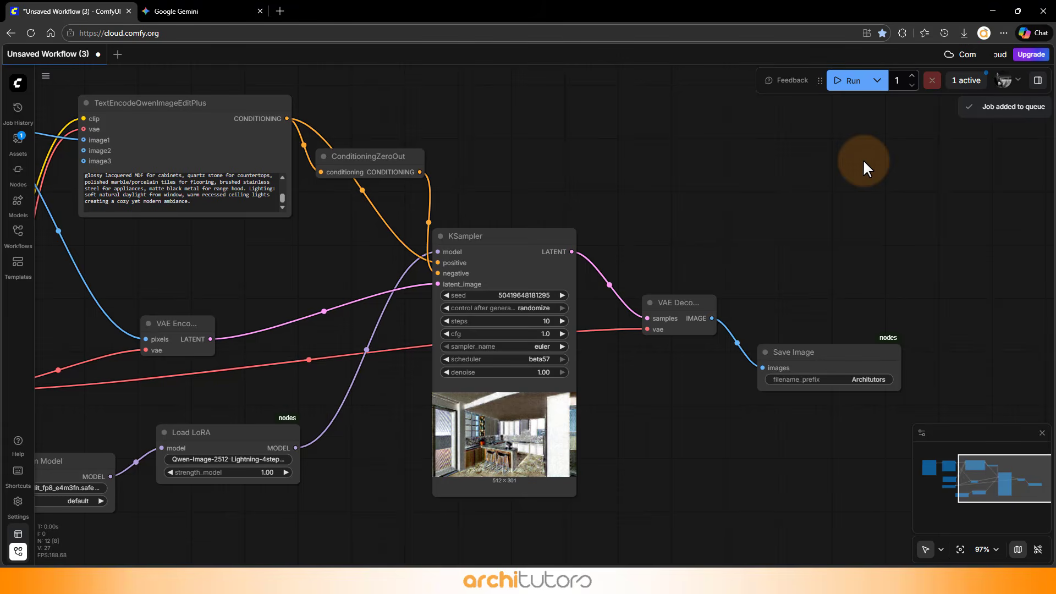
scroll(866, 182, down, 4)
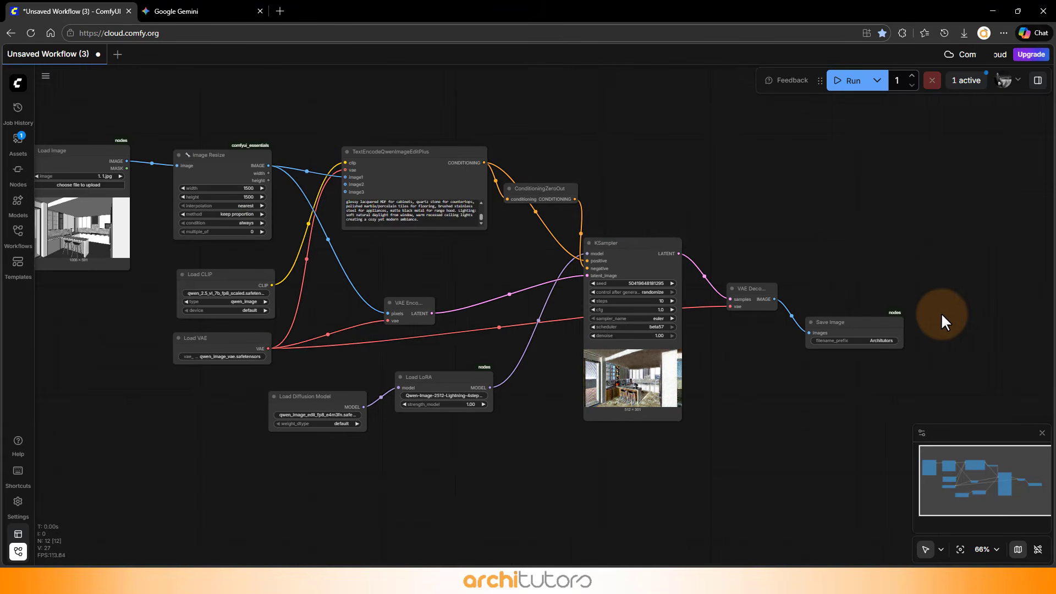
Step: Enlarge the Save Image node and examine the generated kitchen render up close
scroll(940, 371, up, 3)
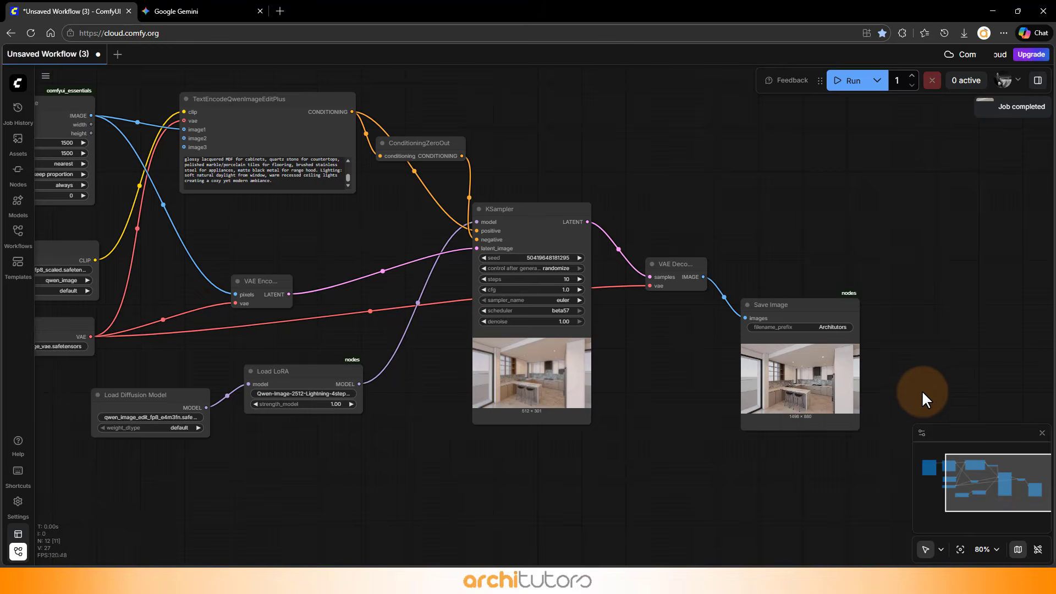
scroll(922, 393, up, 10)
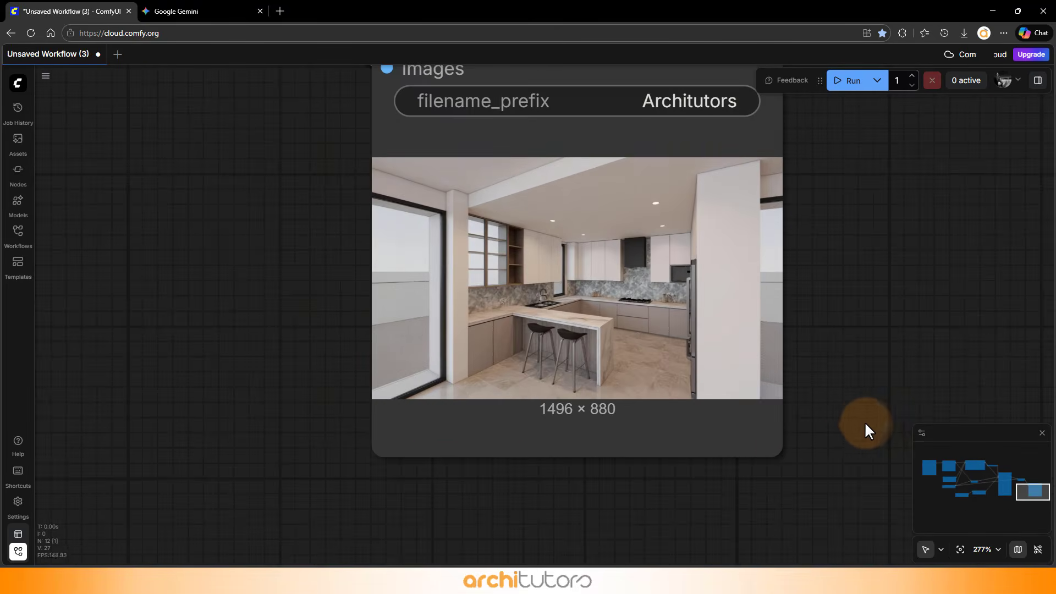
scroll(858, 421, up, 2)
scroll(498, 250, down, 8)
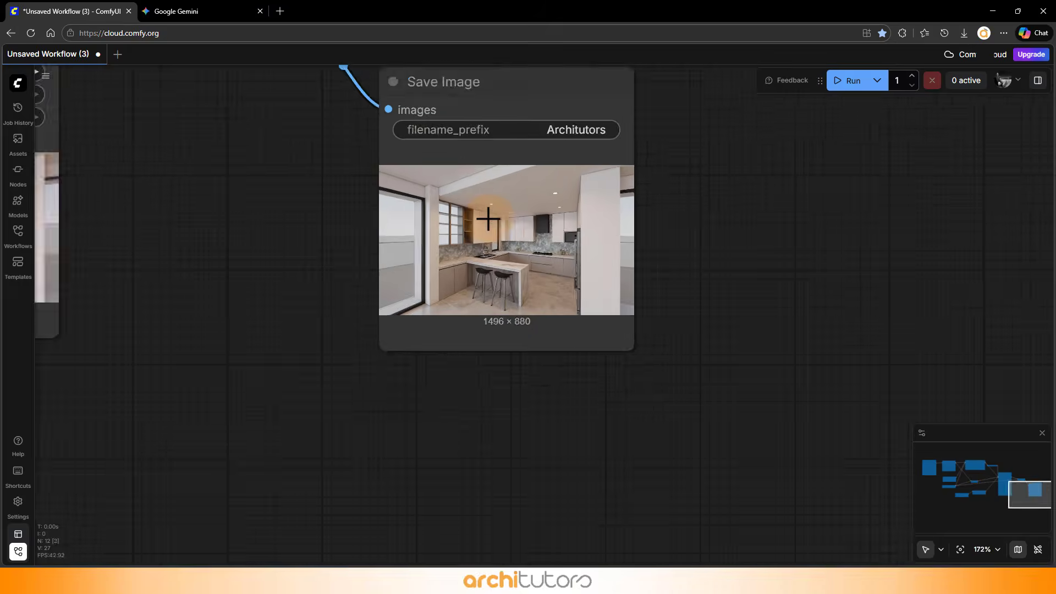
drag(584, 306, 806, 512)
scroll(721, 419, up, 5)
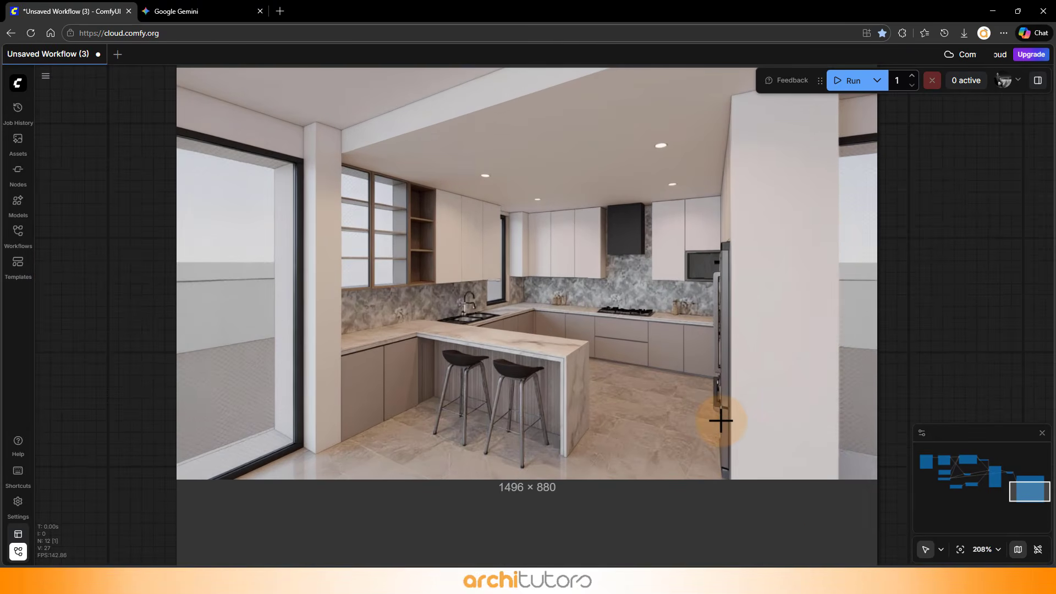
scroll(722, 420, down, 4)
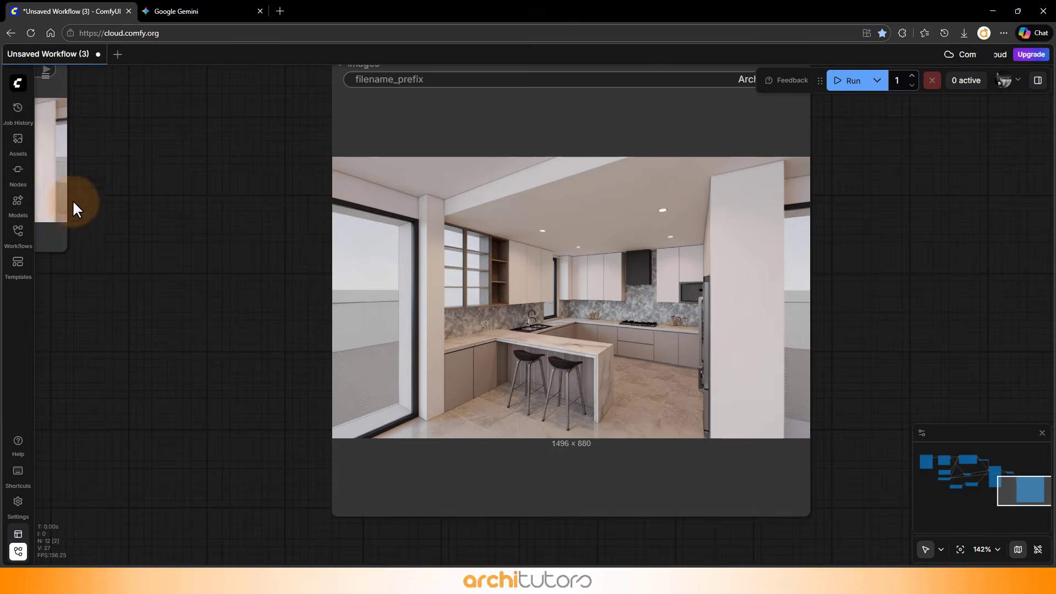
Step: Download the kitchen render from the Save Image node and open the PNG maximized in the image viewer
click(551, 230)
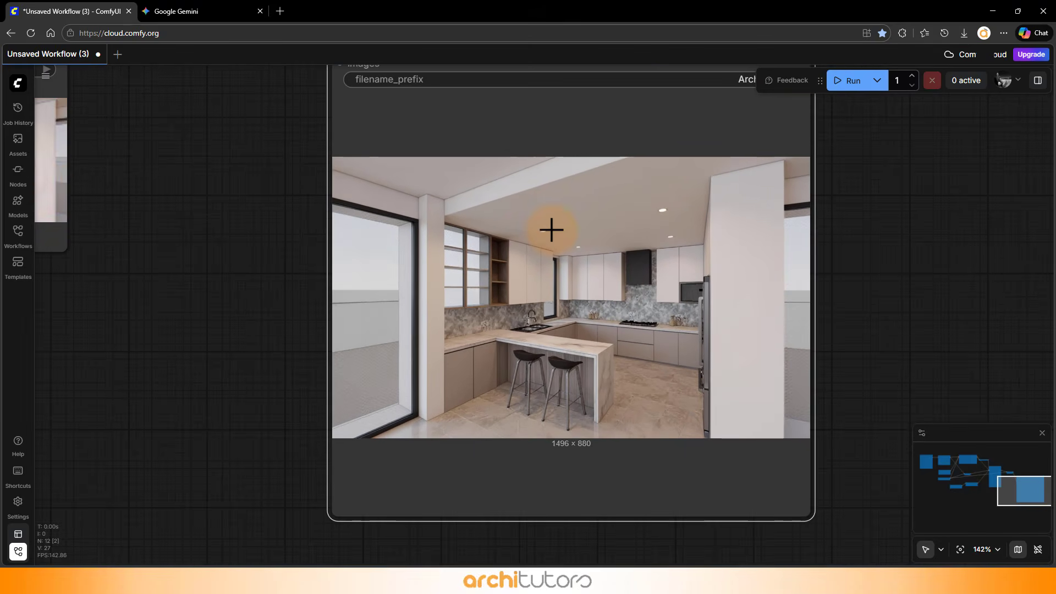
right_click(499, 216)
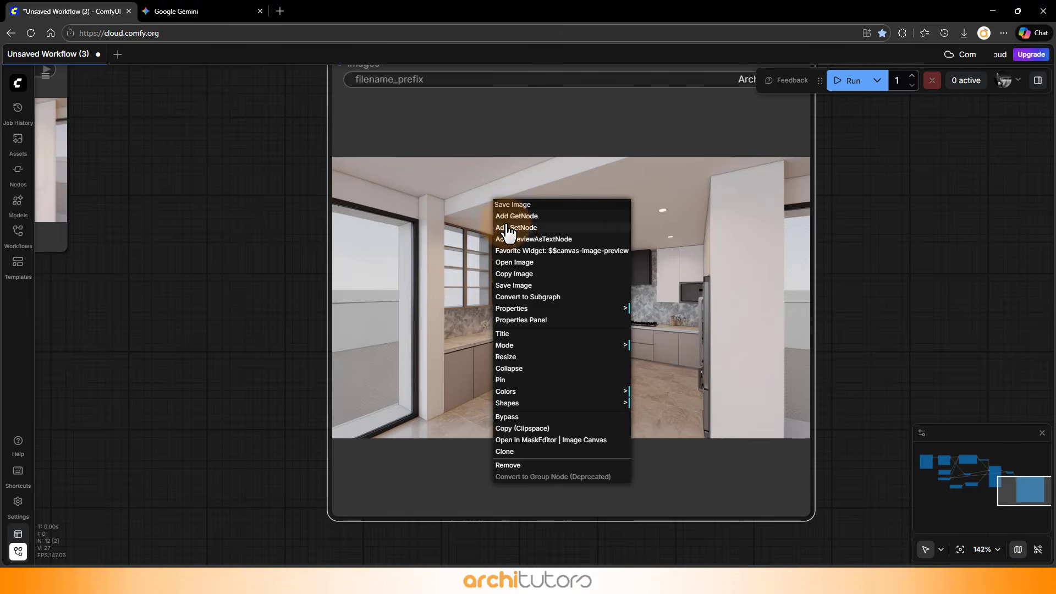
click(514, 285)
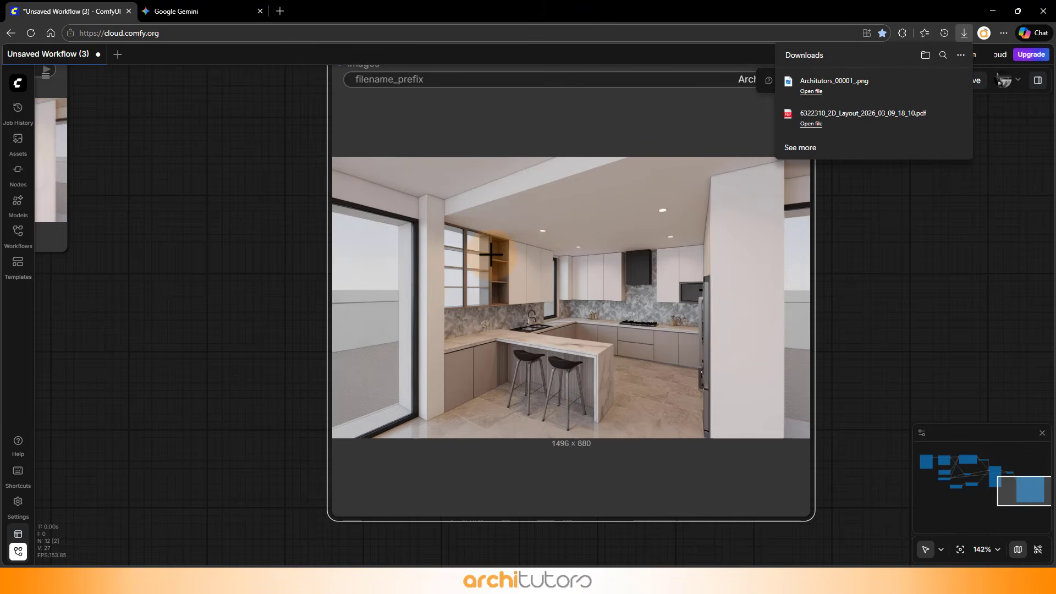
click(880, 85)
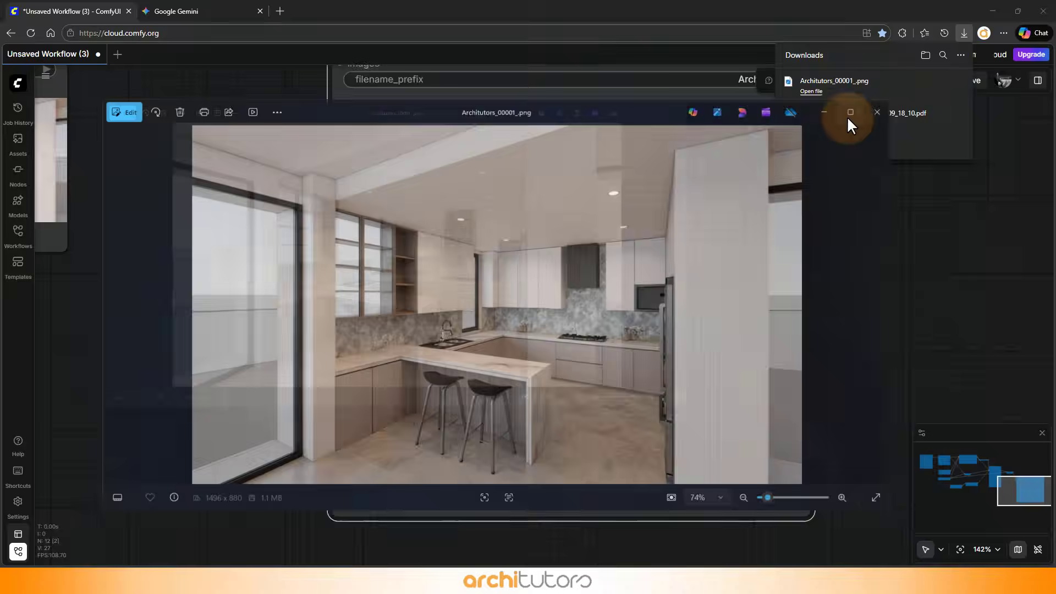
click(848, 114)
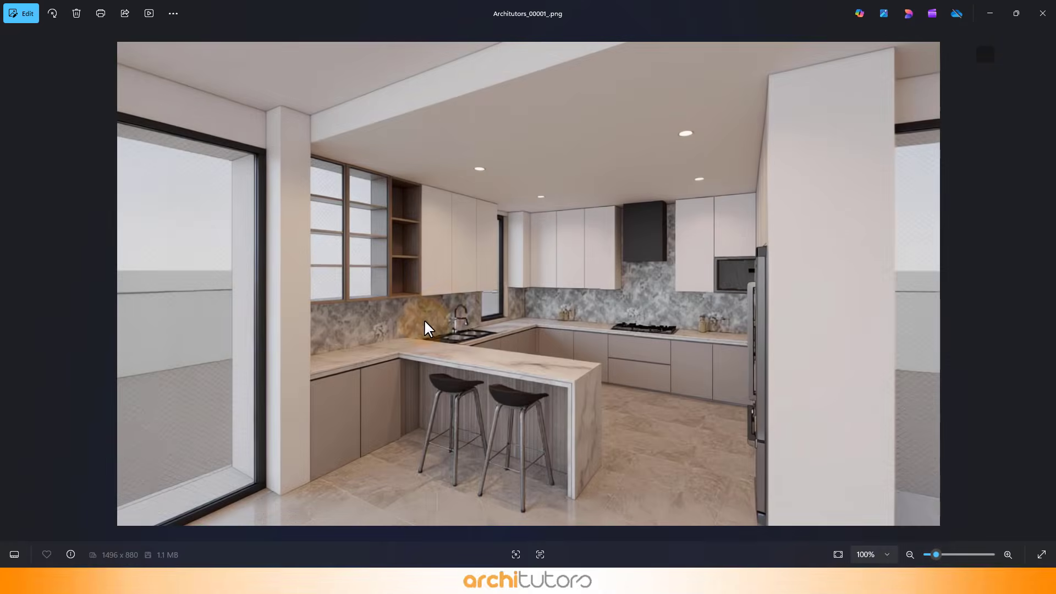
Step: Examine the cabinets, ceiling, island and floor of the downloaded render up close, and close the image viewer and downloads list
scroll(421, 338, up, 3)
drag(420, 339, 419, 200)
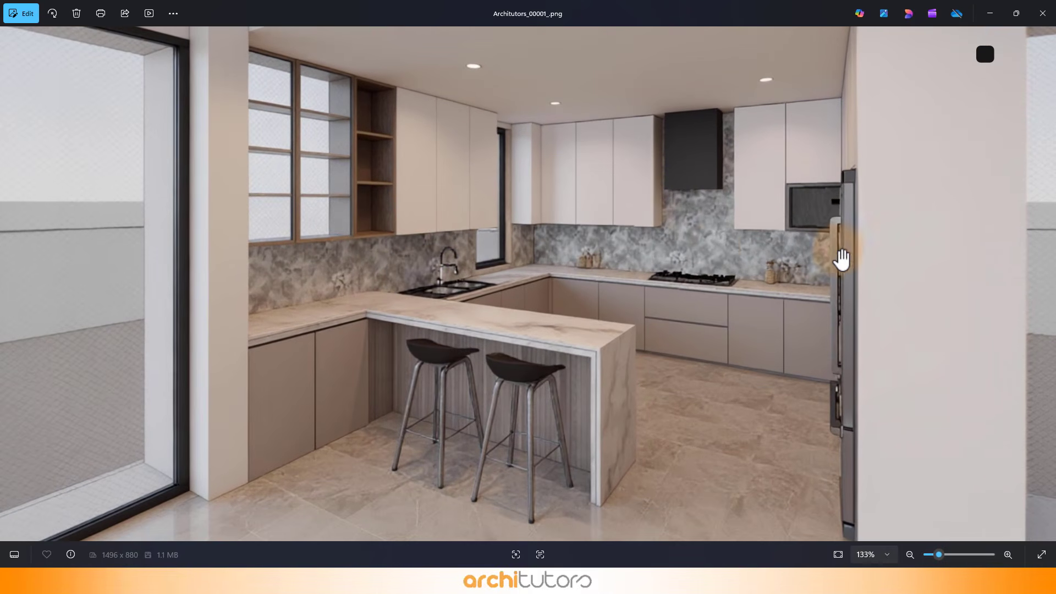
drag(842, 258, 607, 342)
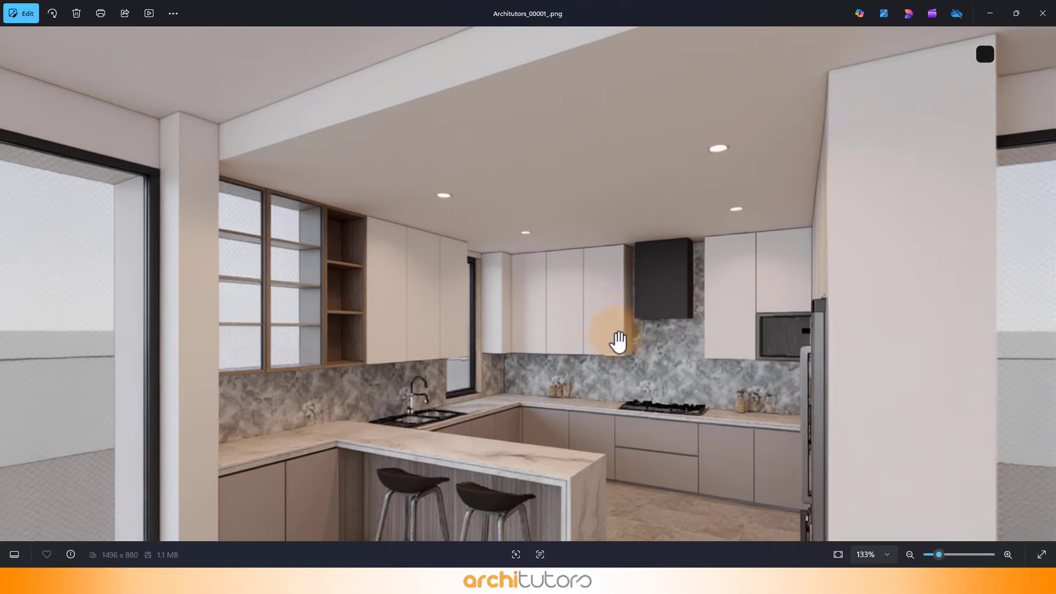
scroll(618, 342, down, 3)
scroll(467, 498, up, 6)
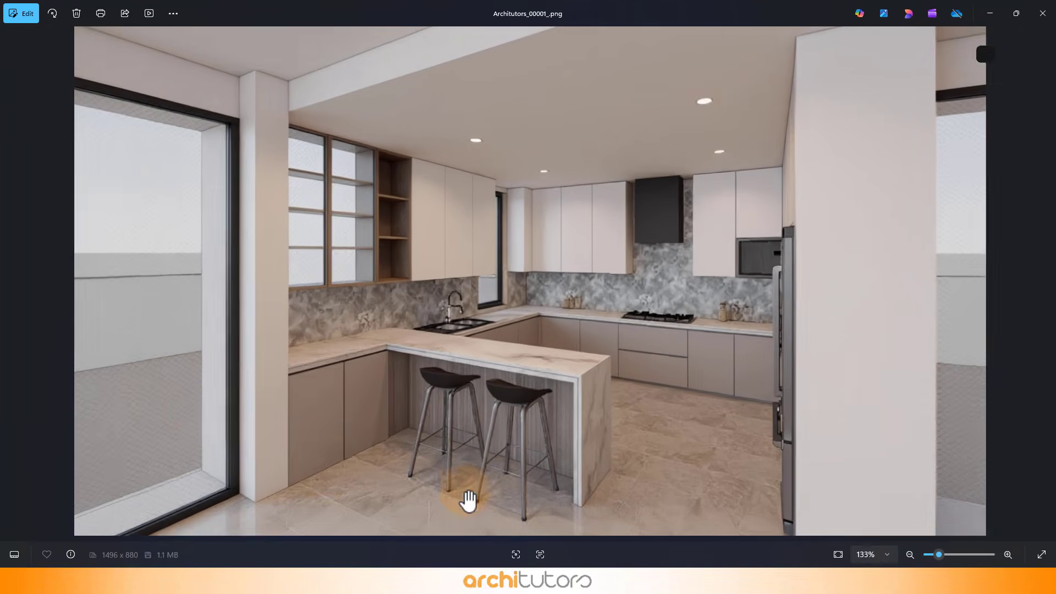
scroll(332, 304, down, 4)
scroll(332, 303, down, 1)
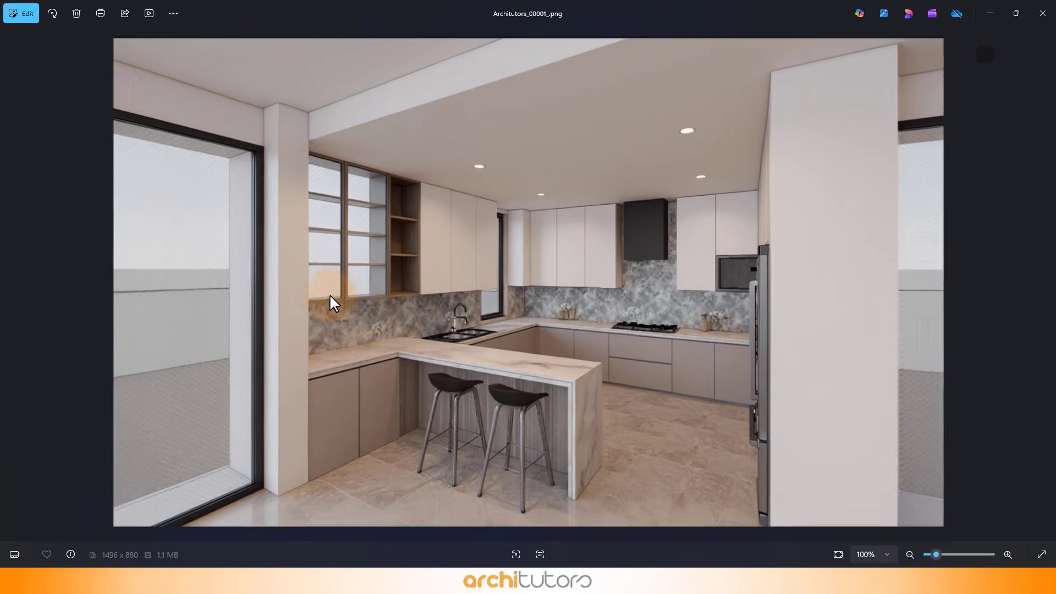
click(1043, 13)
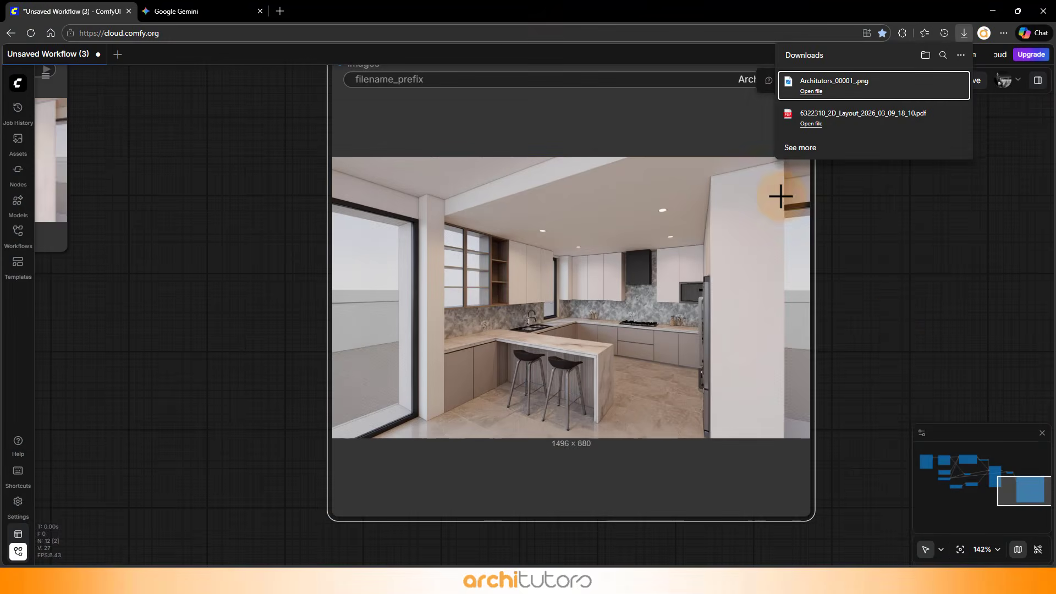
click(894, 321)
Step: Set the KSampler steps to 8
scroll(817, 354, down, 6)
scroll(395, 144, up, 6)
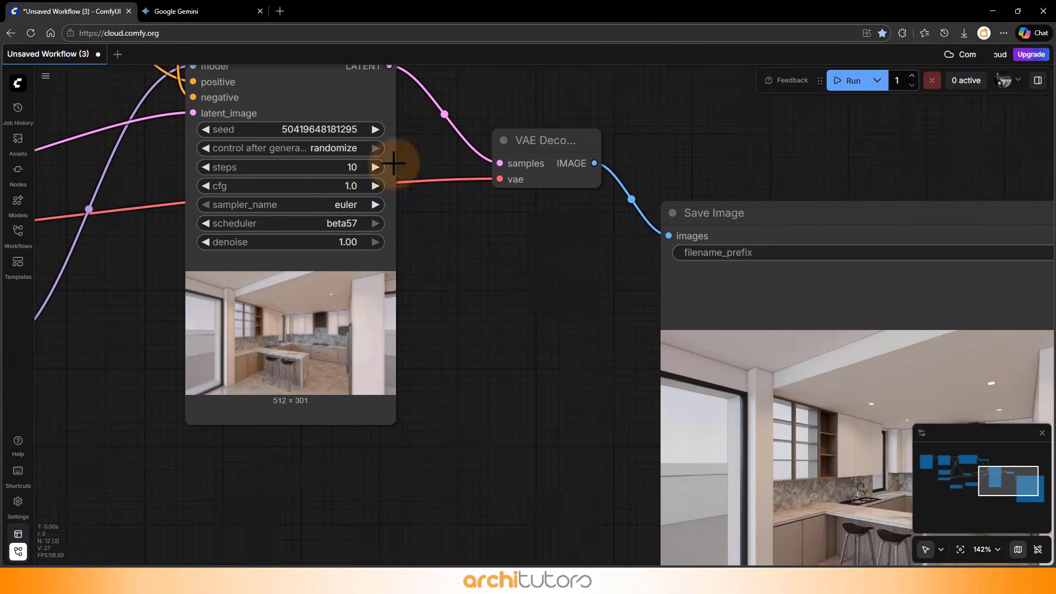
drag(418, 232, 547, 317)
scroll(485, 251, up, 2)
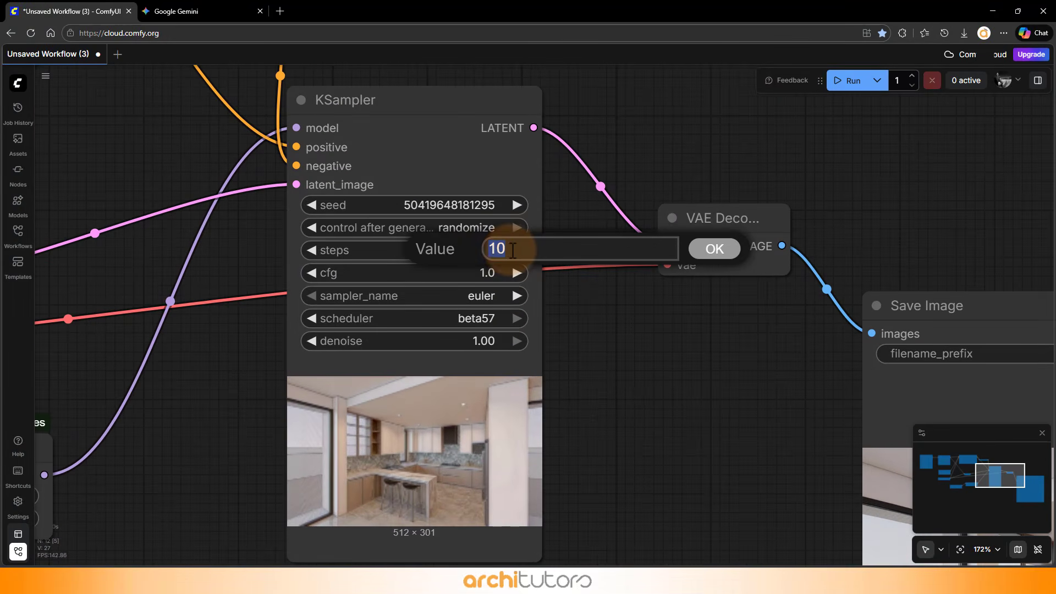
text(8)
click(715, 249)
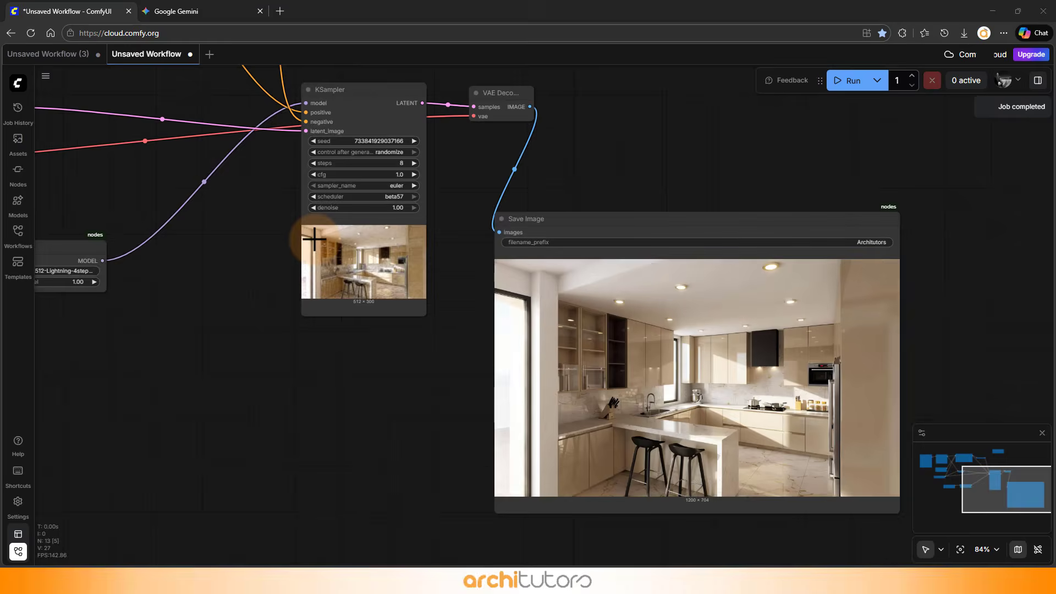
Step: Download the beige kitchen render from the Save Image node of the other workflow and open the PNG file
scroll(309, 236, down, 2)
scroll(790, 438, up, 1)
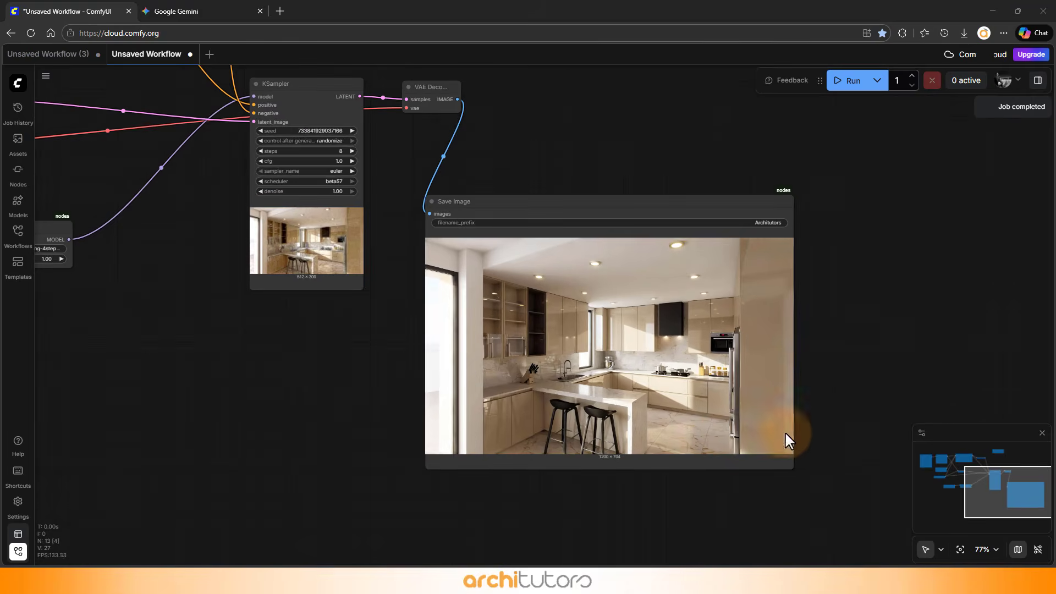
scroll(682, 427, up, 4)
scroll(660, 412, up, 3)
scroll(605, 330, down, 3)
scroll(539, 200, up, 1)
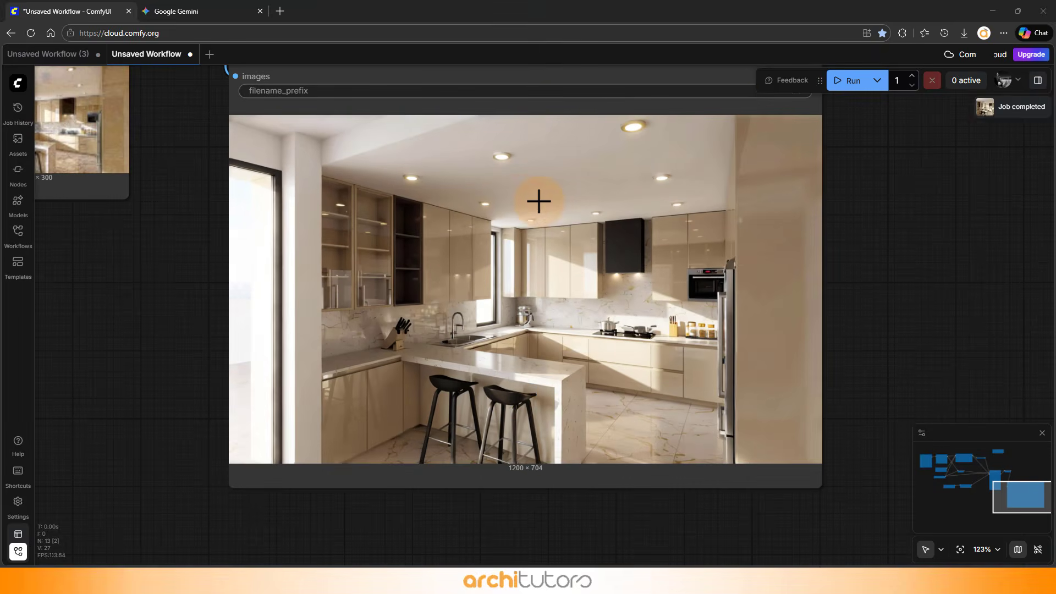
right_click(521, 197)
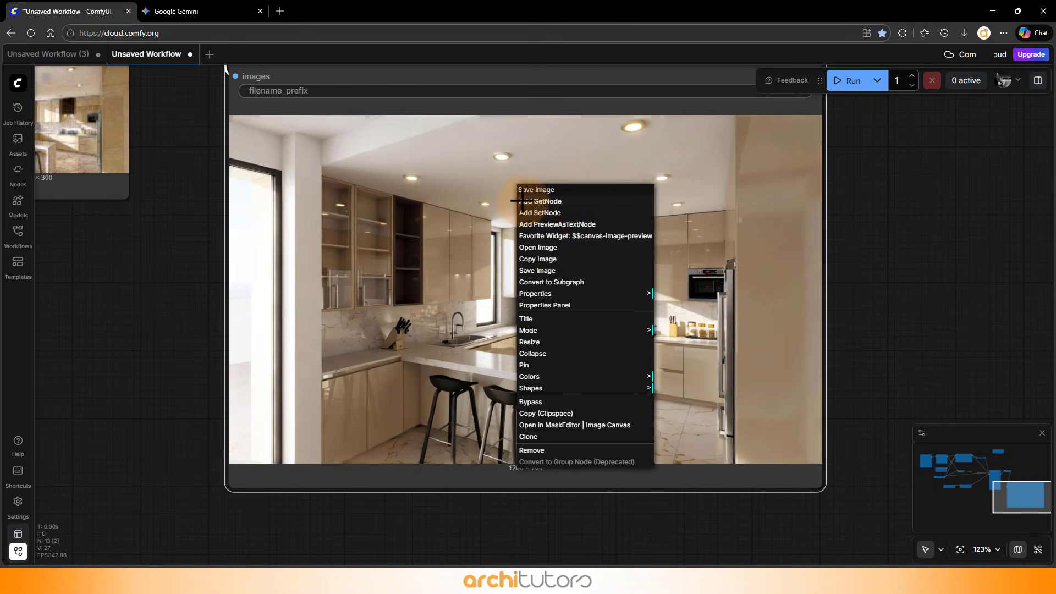
click(548, 270)
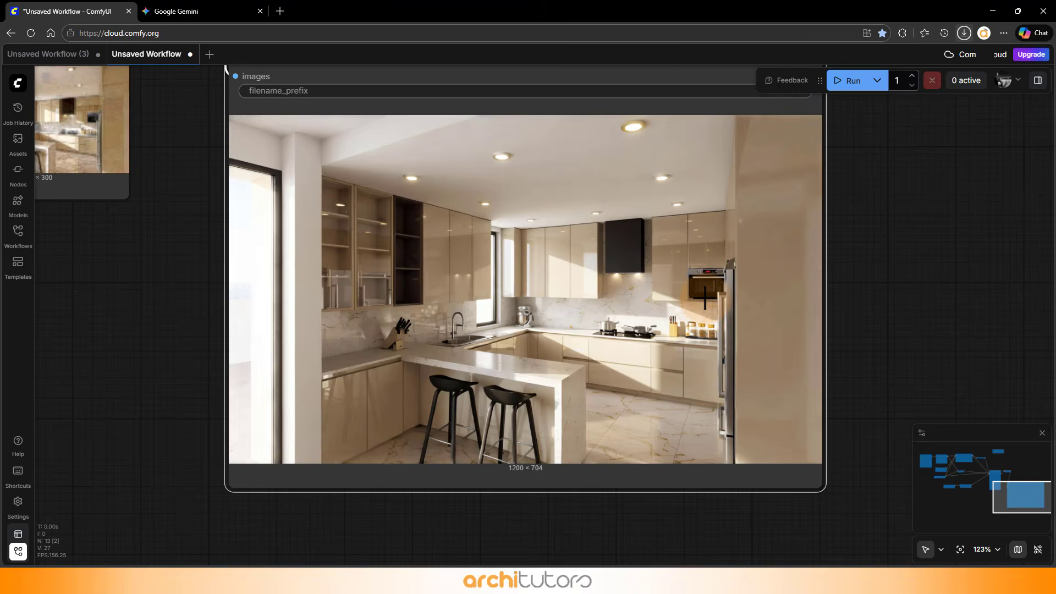
click(892, 86)
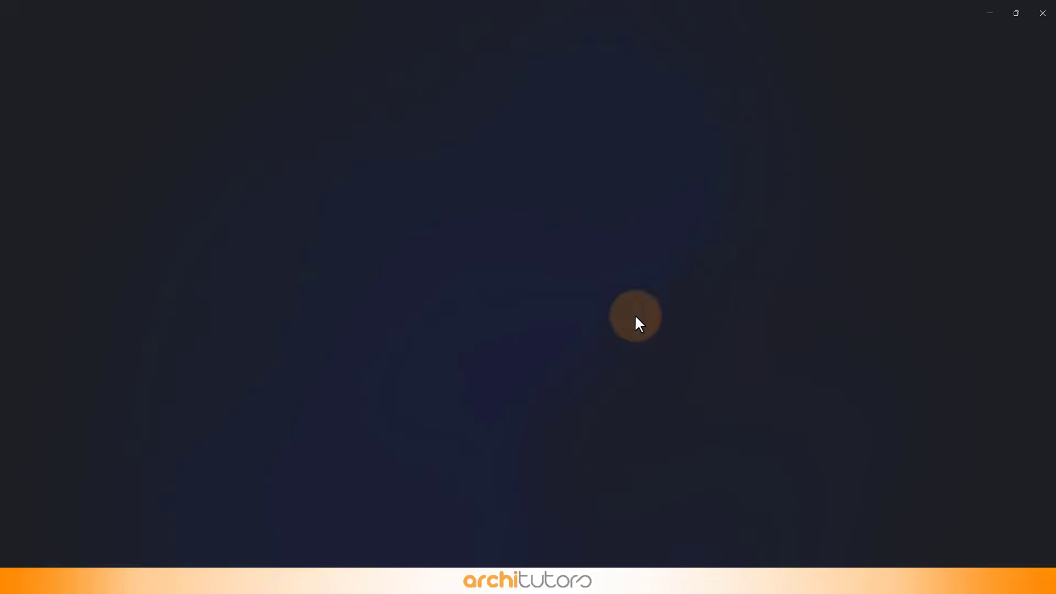
Step: Examine the beige render's cabinets, countertops, stools and appliances up close in the image viewer
scroll(597, 391, up, 5)
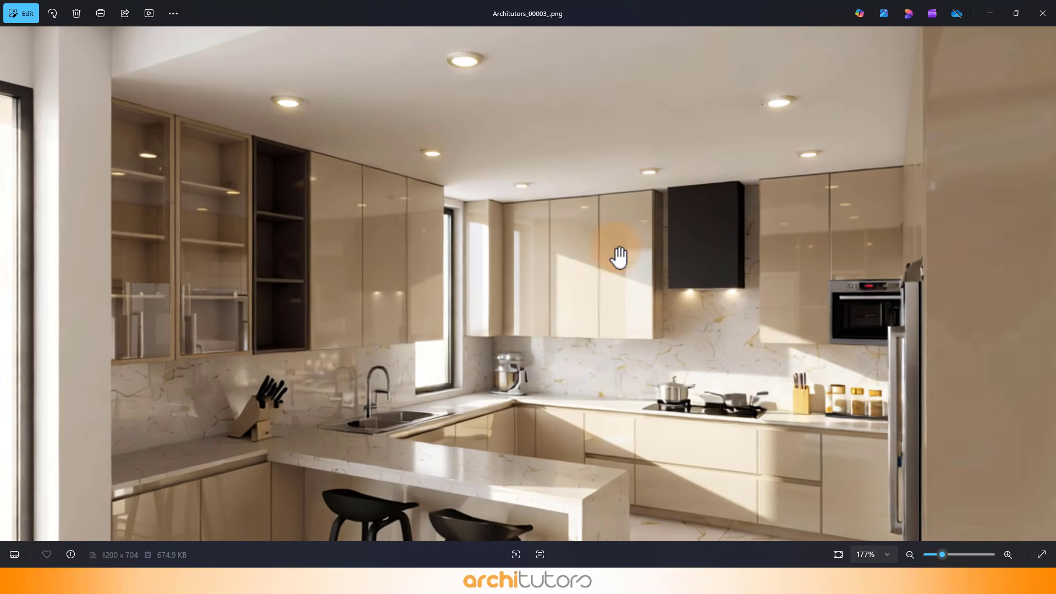
drag(576, 287, 599, 166)
scroll(896, 340, up, 2)
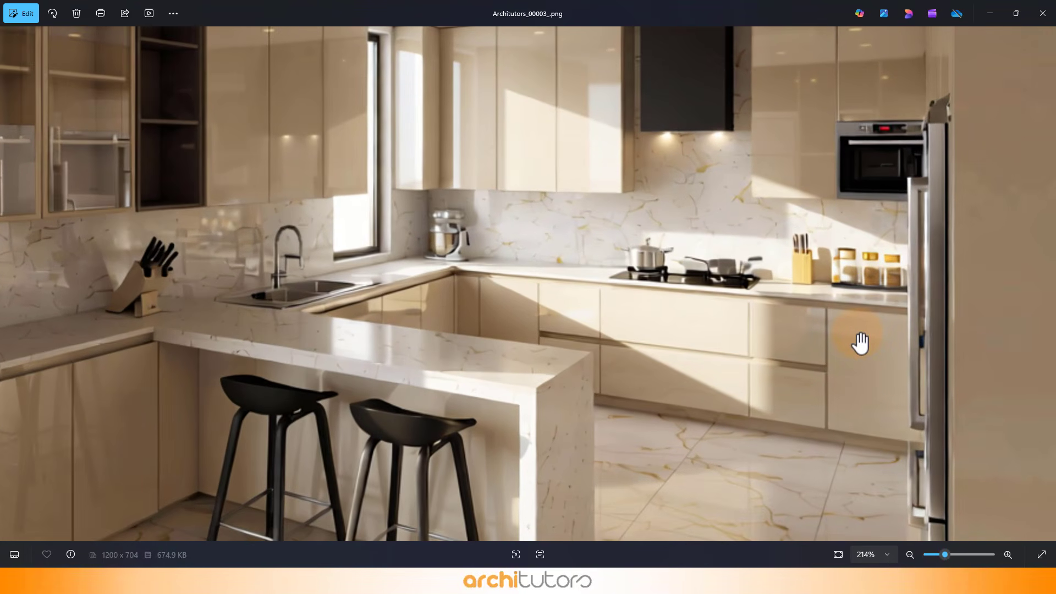
scroll(861, 342, down, 2)
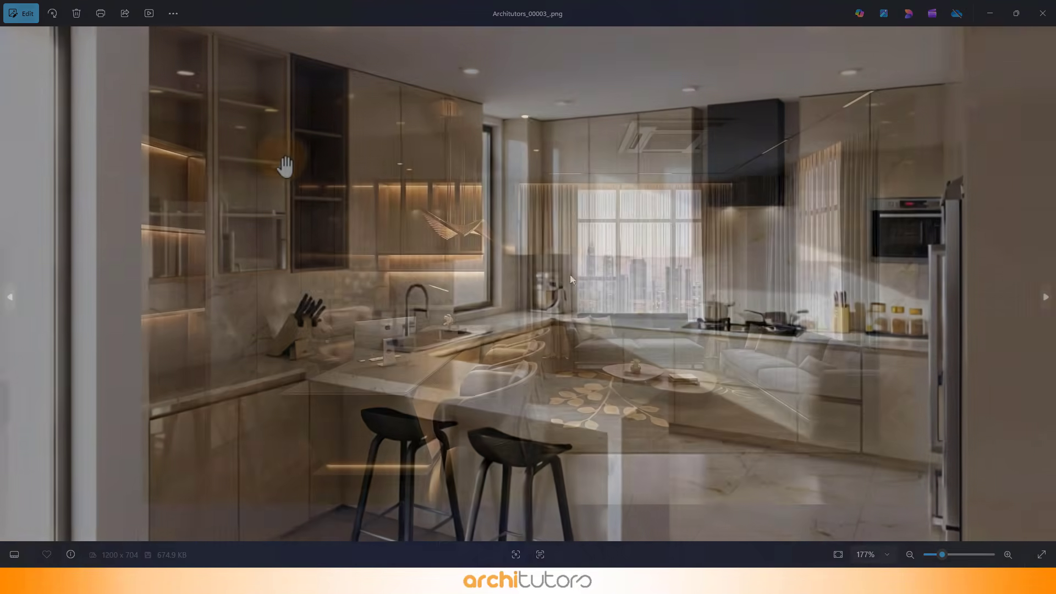